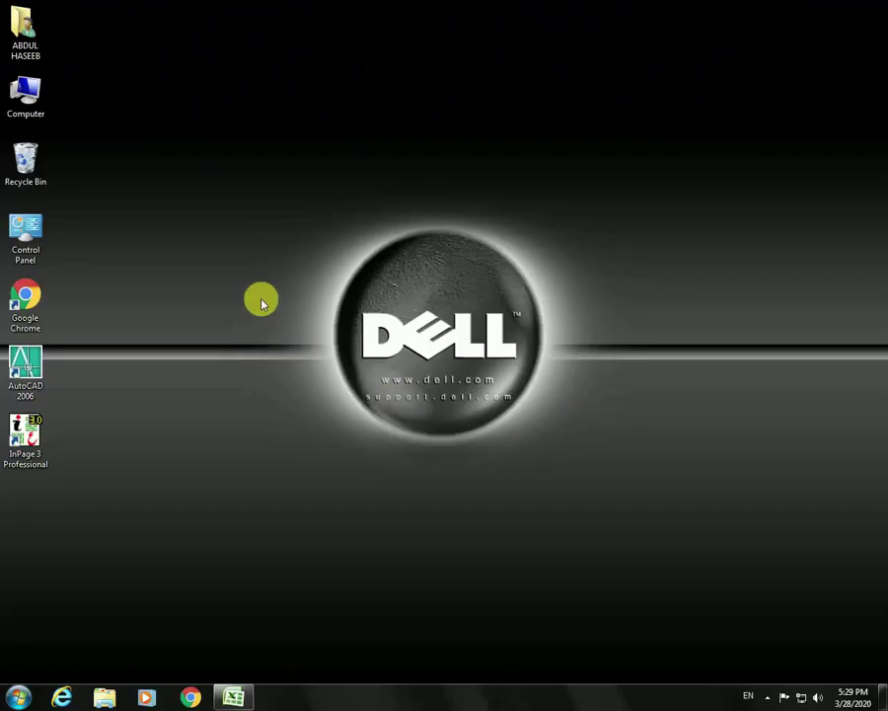
Refresh the desktop repeatedly from its right-click menu
right_click(263, 304)
left_click(334, 340)
right_click(242, 281)
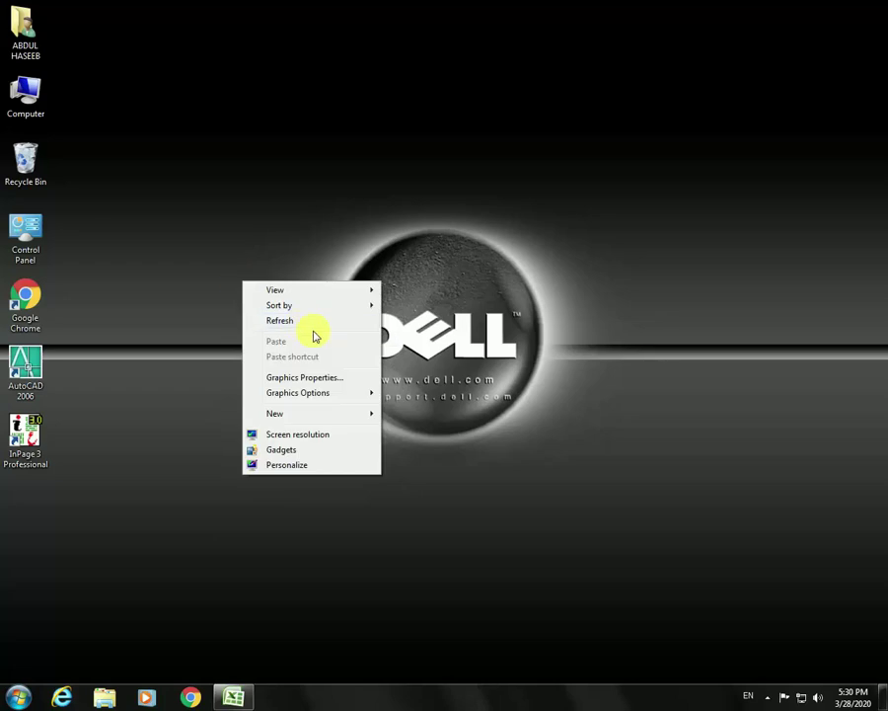
left_click(308, 326)
right_click(261, 285)
left_click(301, 326)
right_click(220, 261)
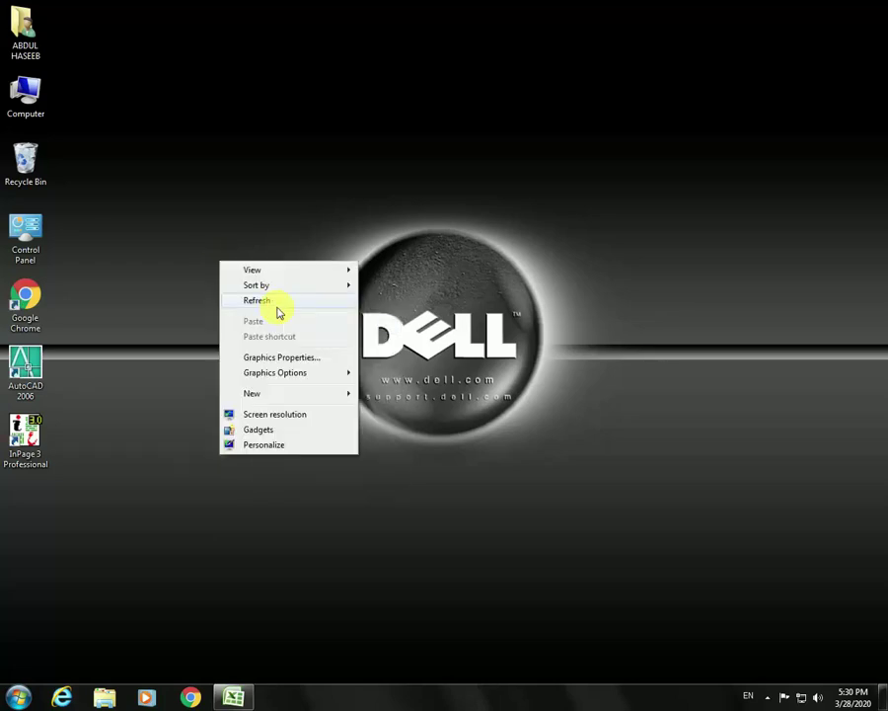
left_click(277, 312)
right_click(227, 270)
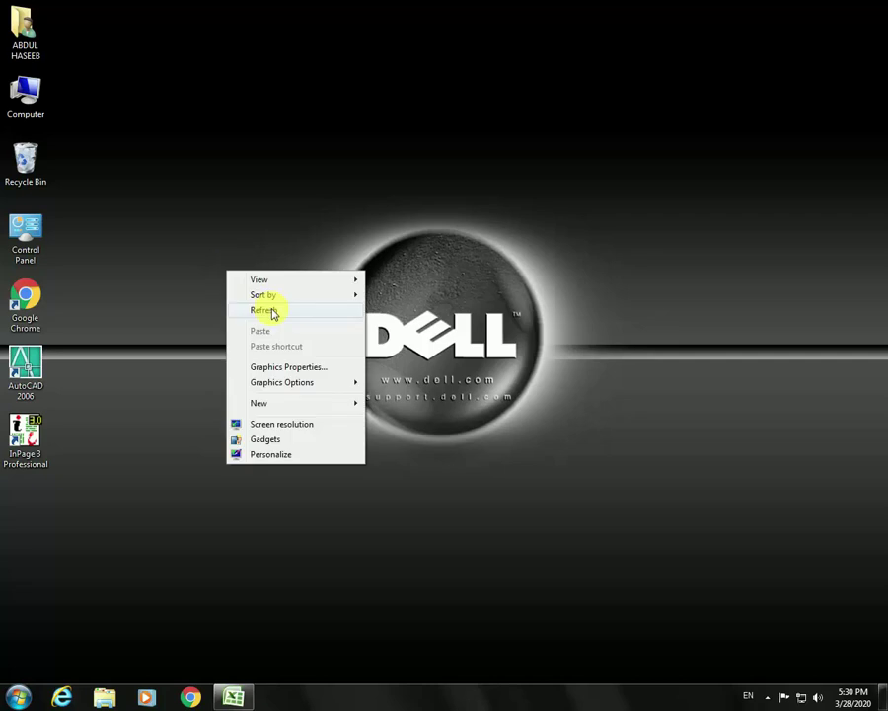
left_click(273, 312)
right_click(215, 266)
left_click(255, 306)
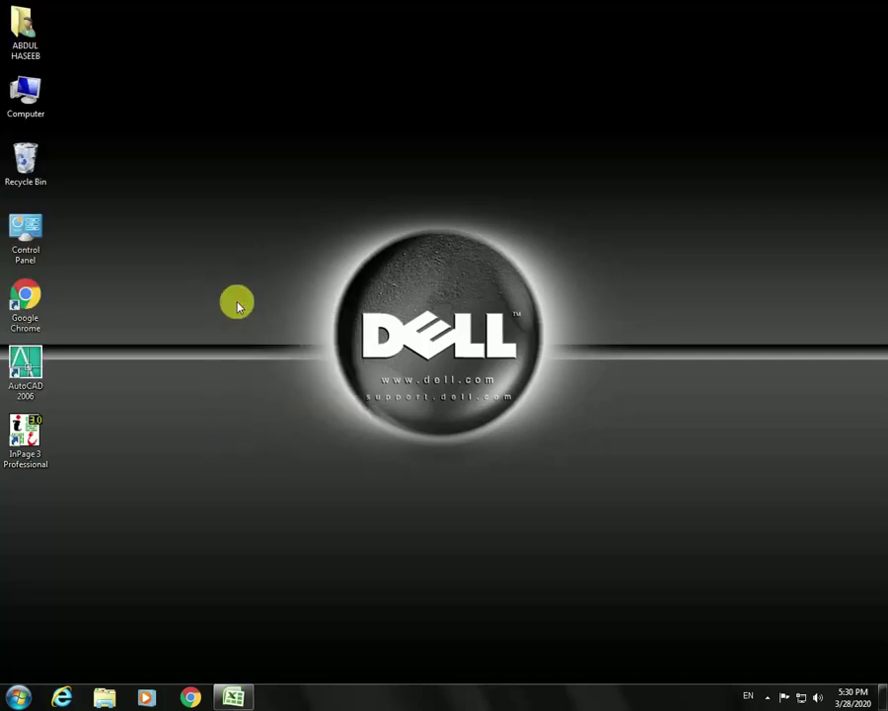
right_click(217, 293)
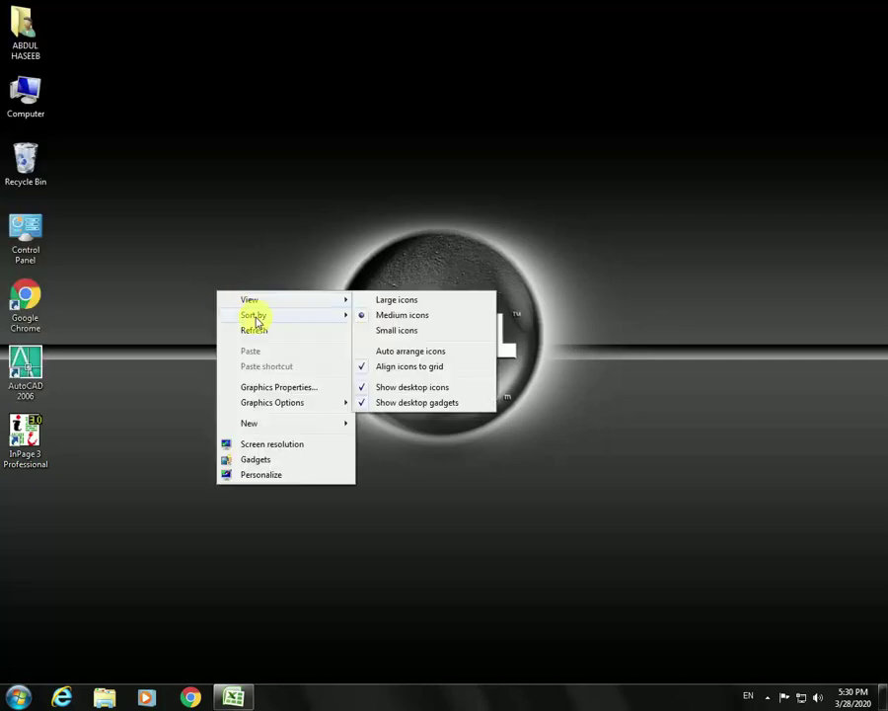
left_click(261, 329)
right_click(214, 265)
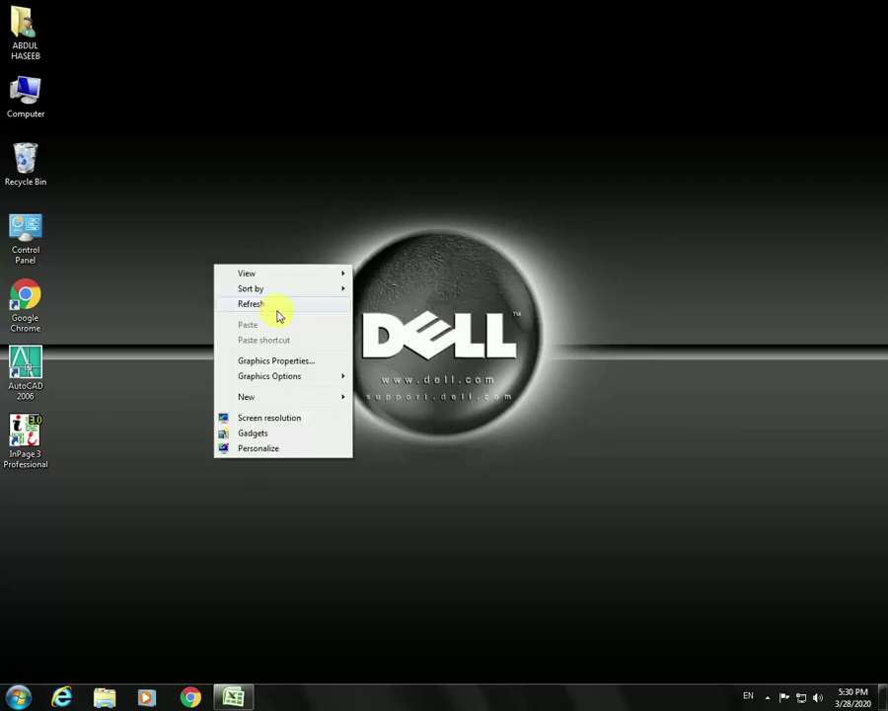
left_click(277, 314)
Restore the AL- Faisal Public School mark sheet in Excel from the taskbar
right_click(205, 283)
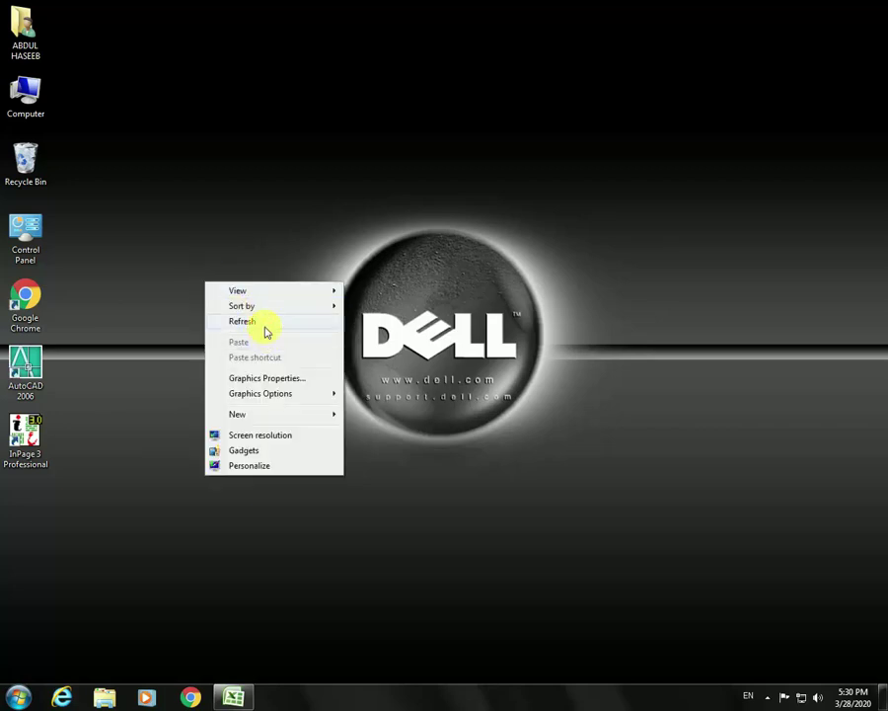
left_click(265, 326)
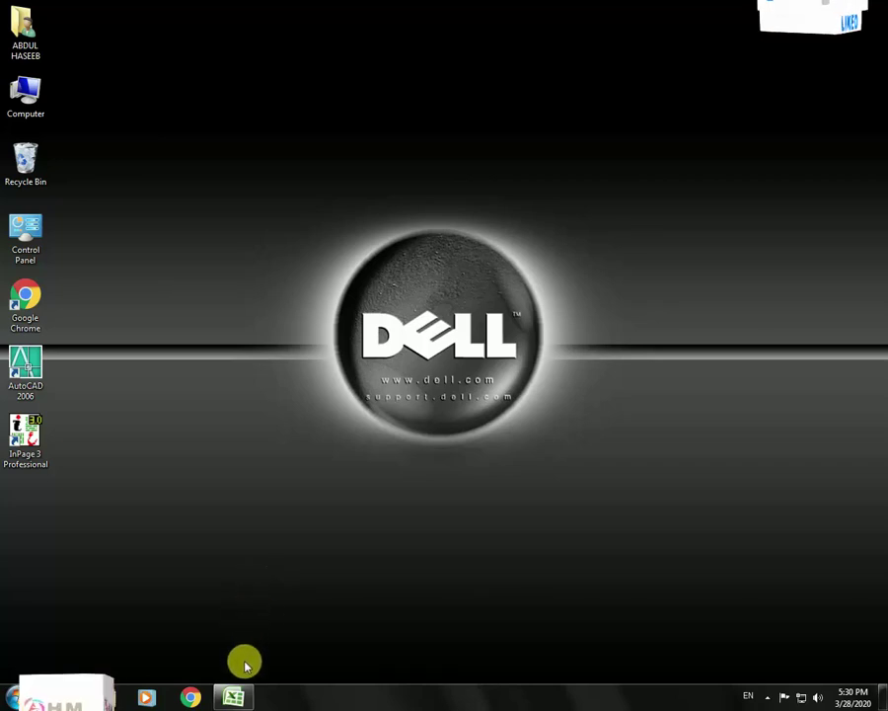
left_click(233, 697)
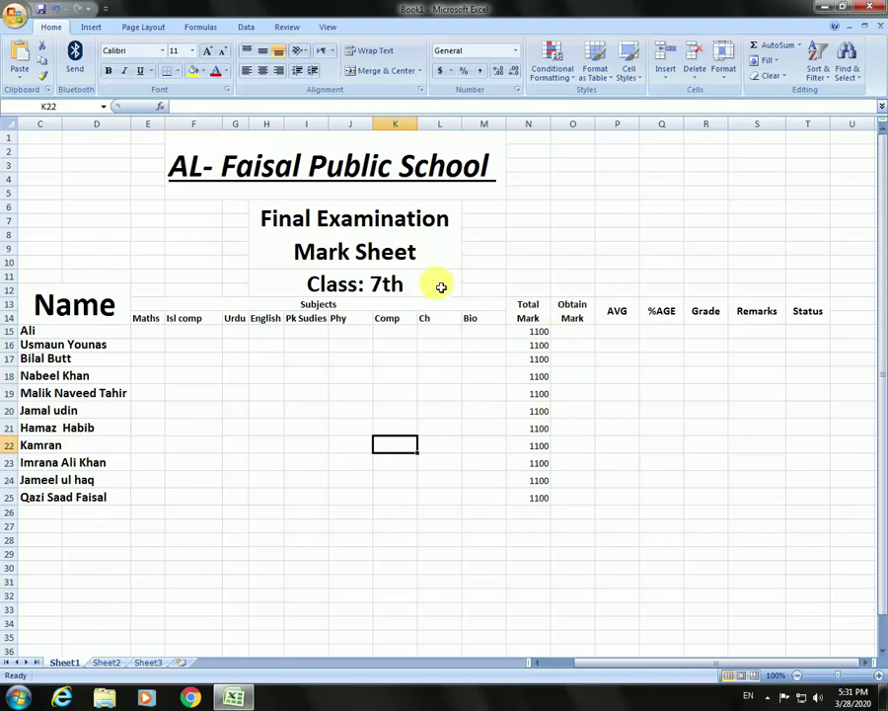
Inspect the merged school title, Final Examination / Mark Sheet and Class: 7th cells
left_click(441, 286)
left_click(440, 260)
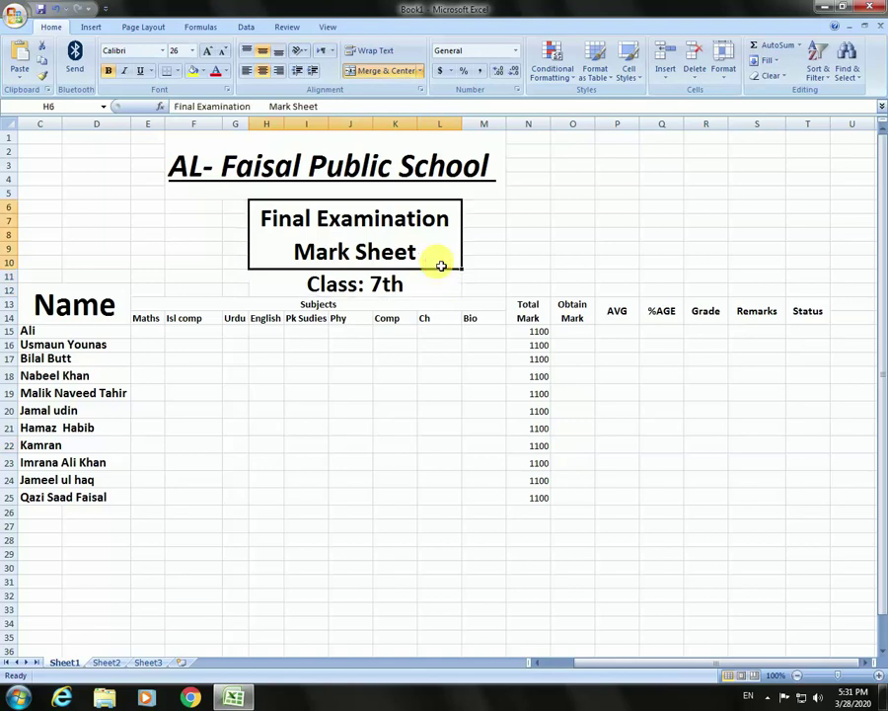
left_click(429, 284)
left_click(451, 446)
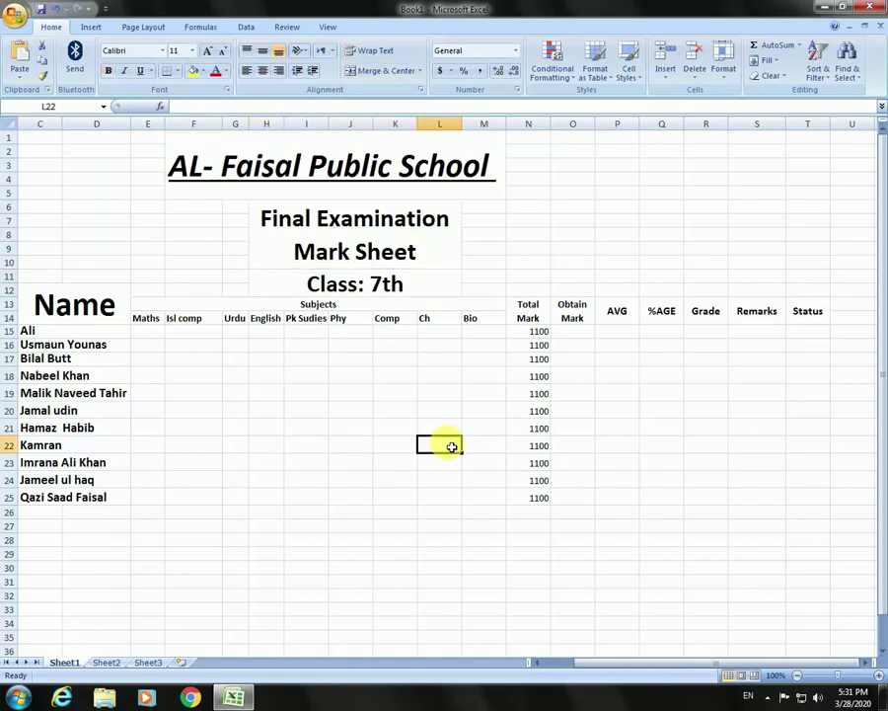
left_click(503, 151)
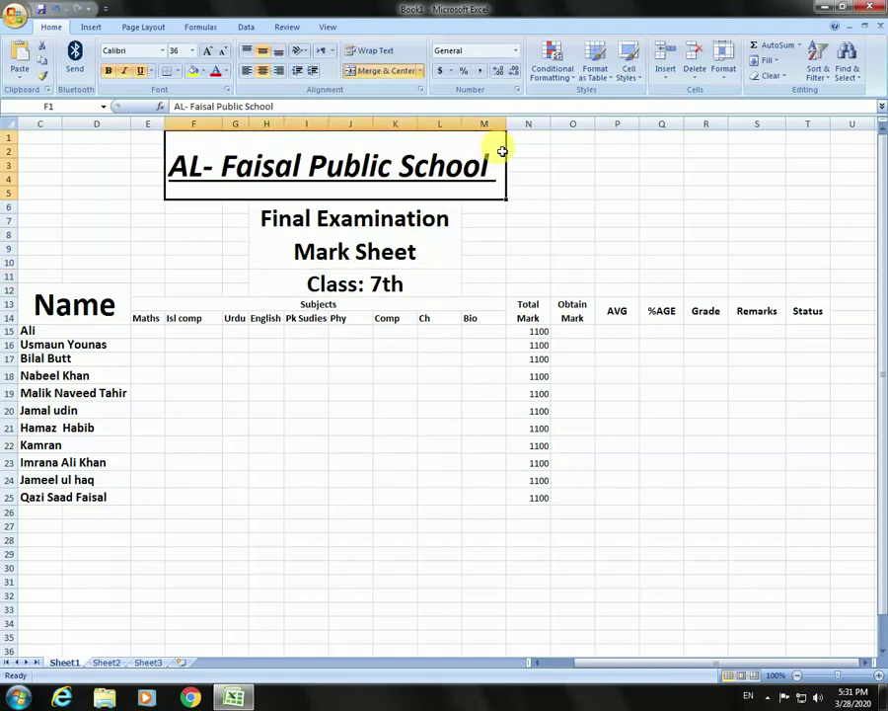
left_click(448, 249)
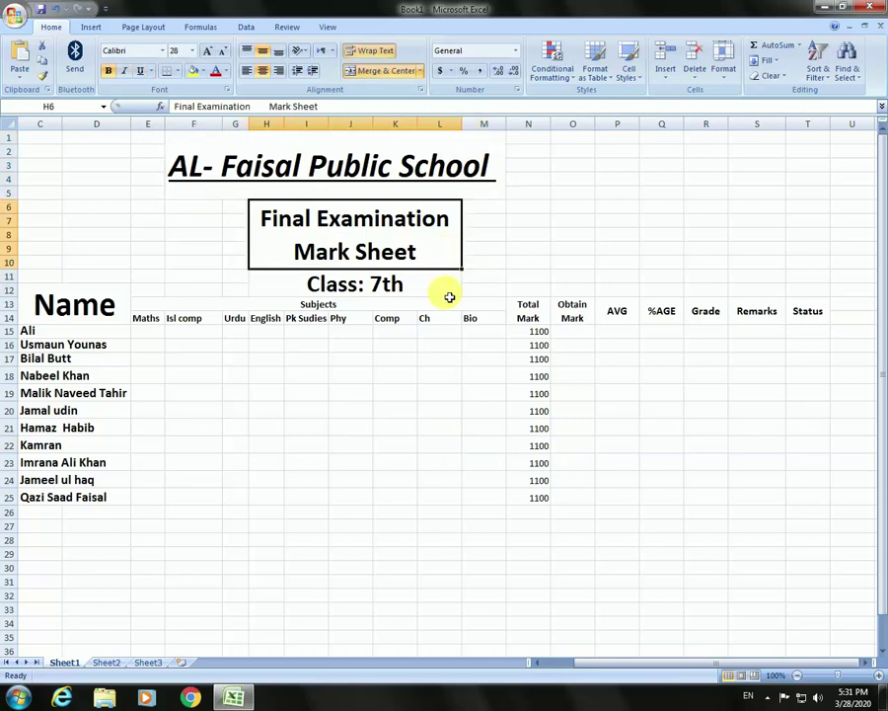
left_click(449, 296)
Check the merged Obtain Mark header, then select the empty O7:P8 block
left_click(698, 440)
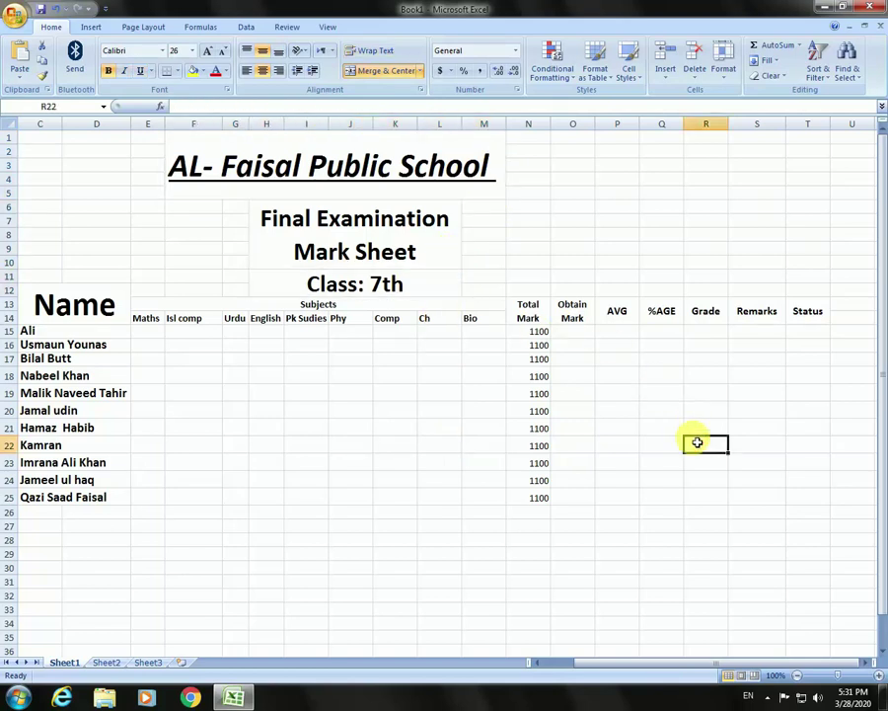
left_click(577, 322)
left_click(636, 497)
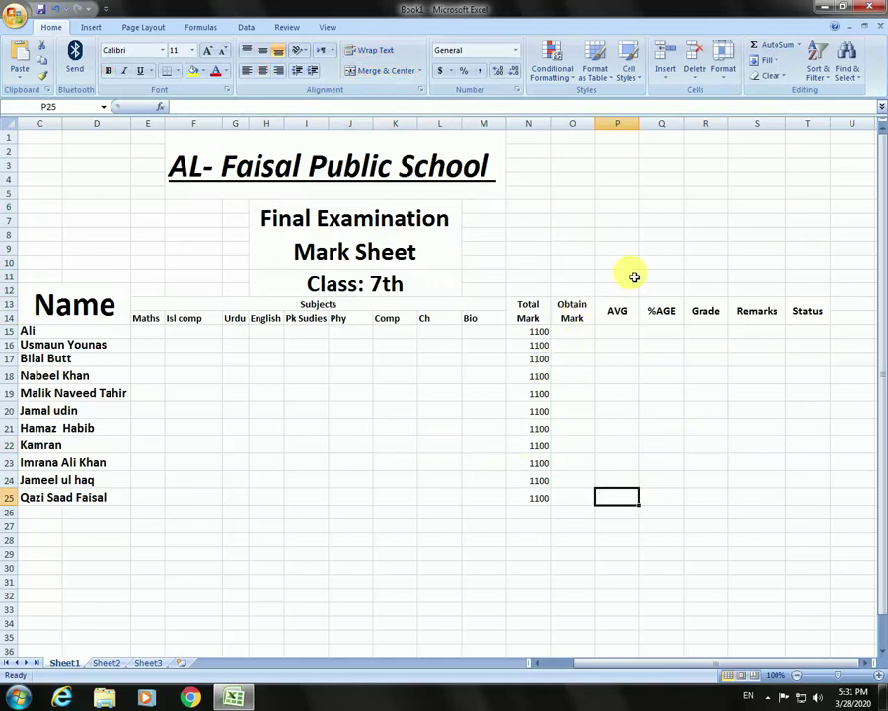
left_click_drag(572, 217, 605, 240)
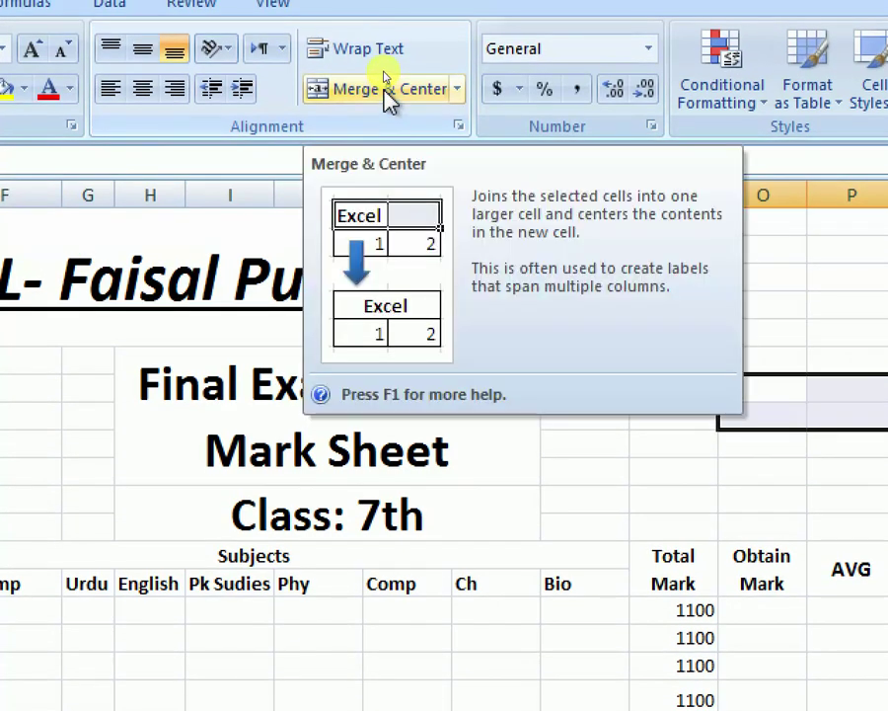
Merge & Center the empty O7:P8 block and recheck the Obtain Mark header
left_click(390, 94)
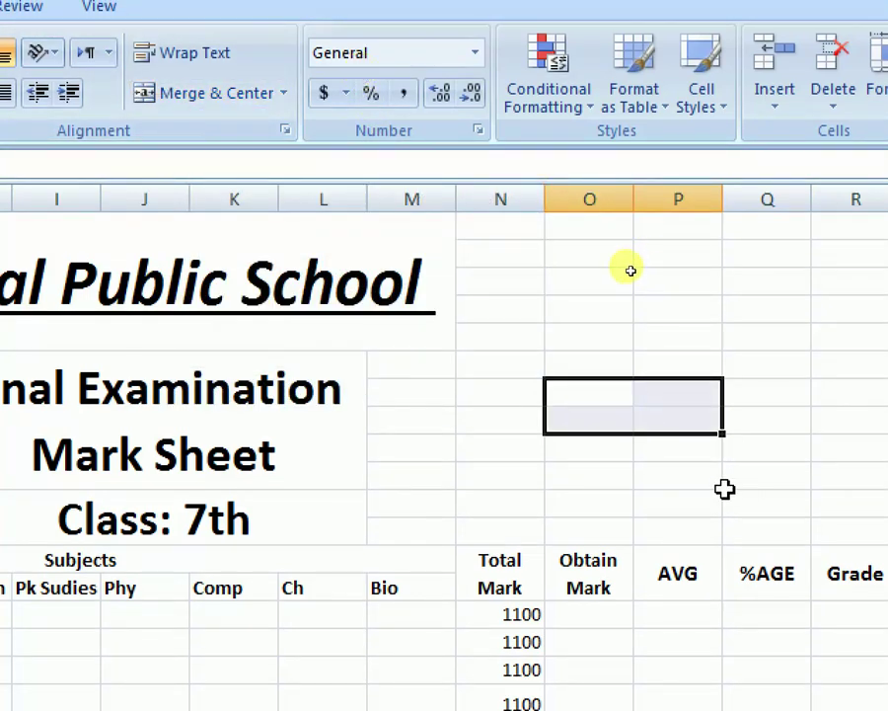
left_click(628, 479)
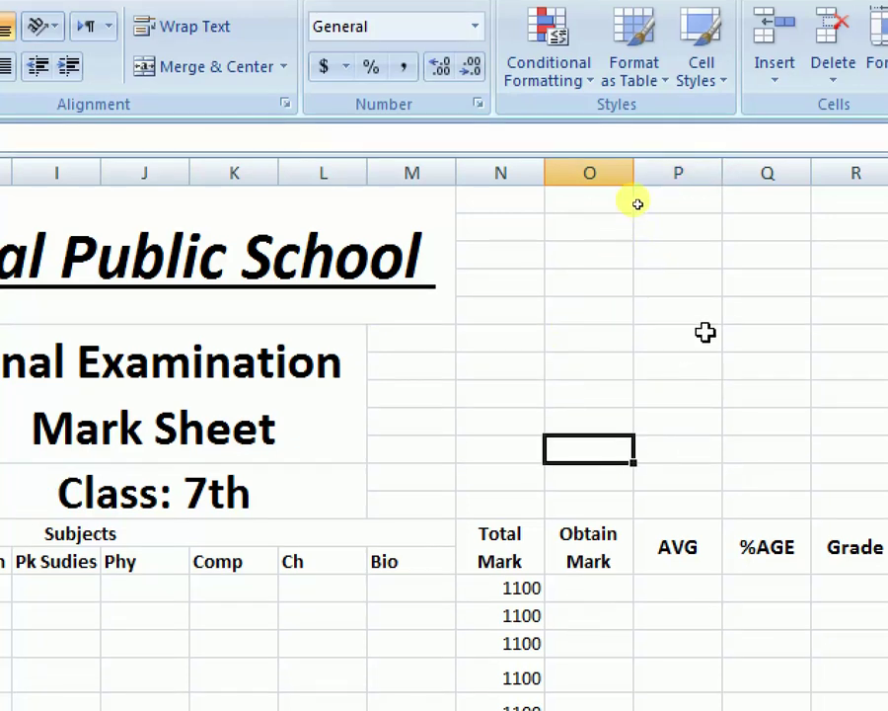
left_click(590, 547)
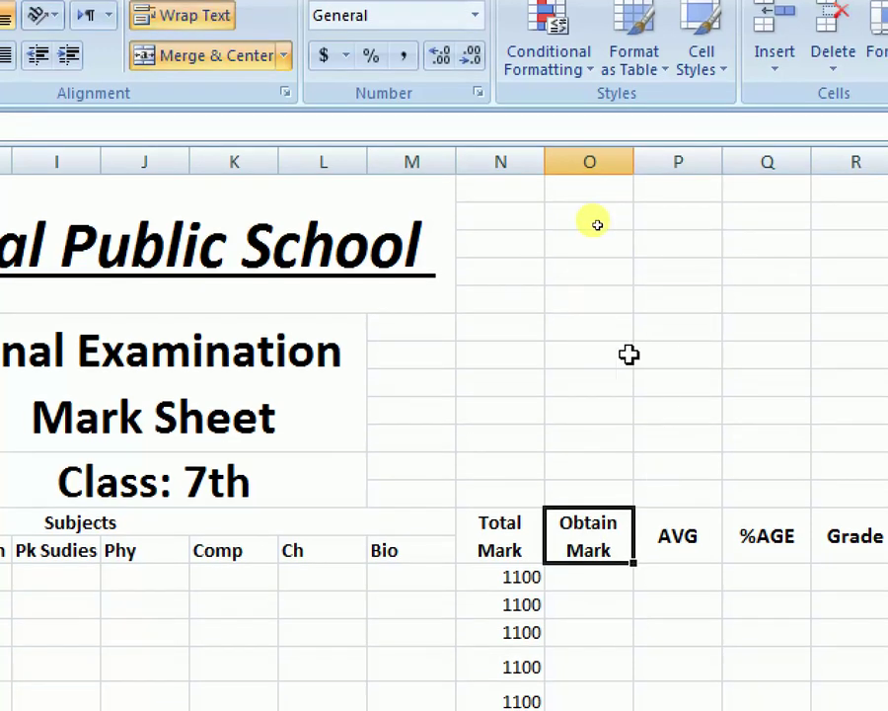
left_click(624, 351)
scroll(647, 312, "down", 3)
scroll(650, 314, "down", 2)
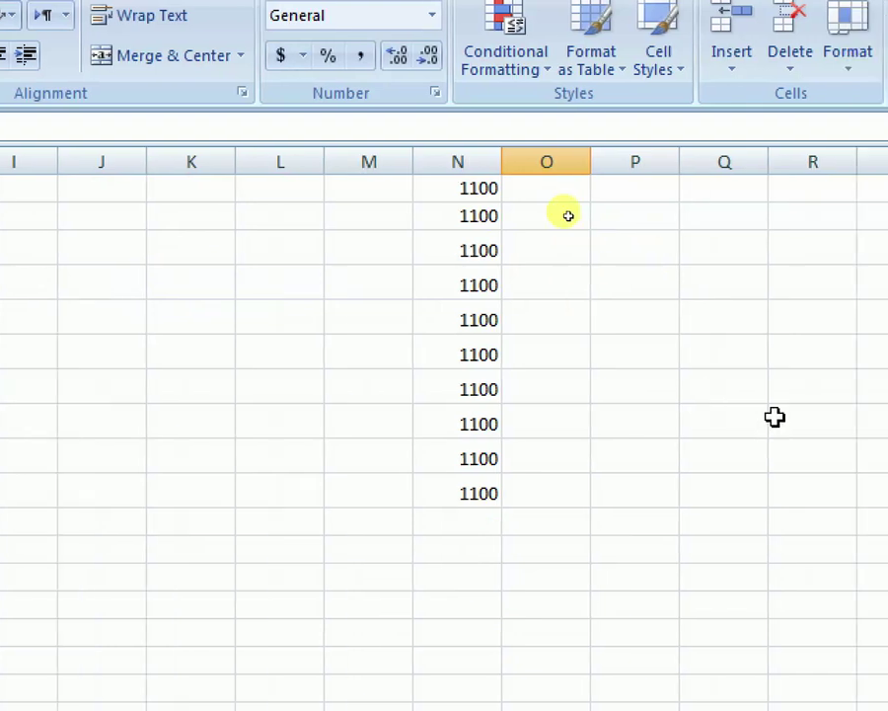
left_click(115, 389)
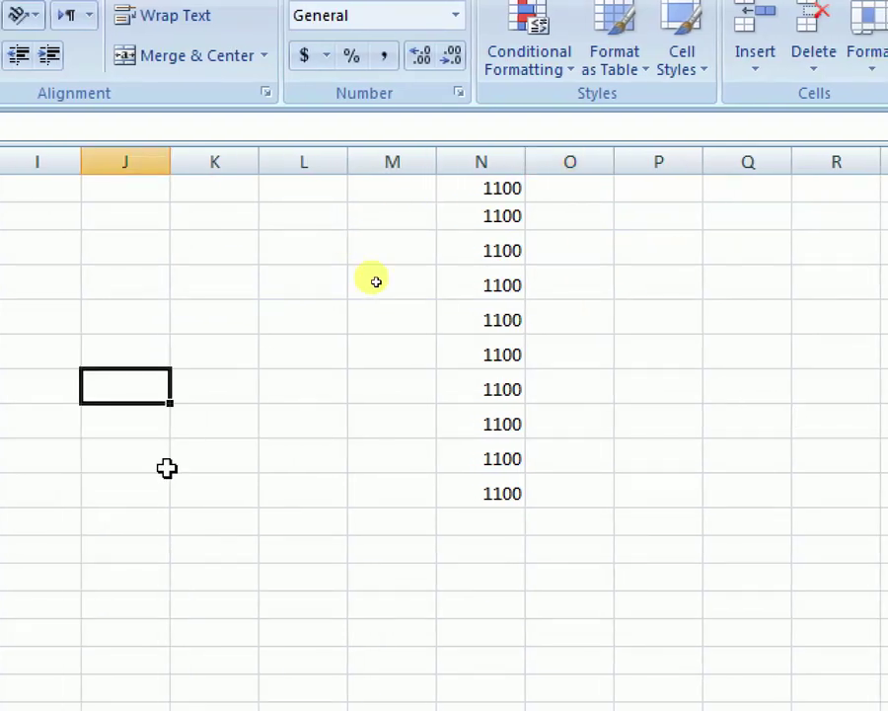
type("Bilal Butt")
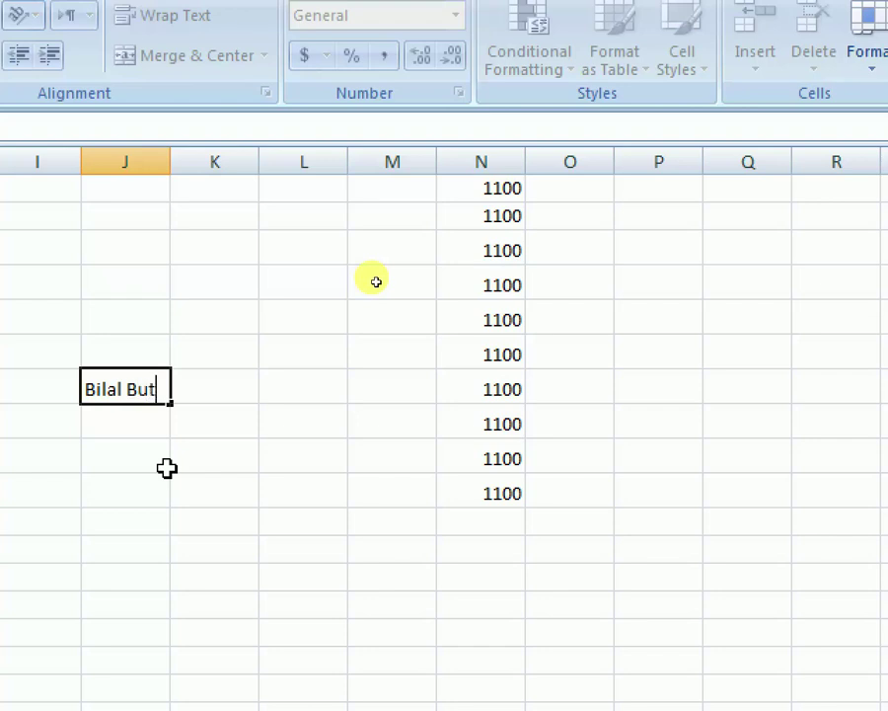
left_click(194, 544)
left_click_drag(122, 387, 131, 416)
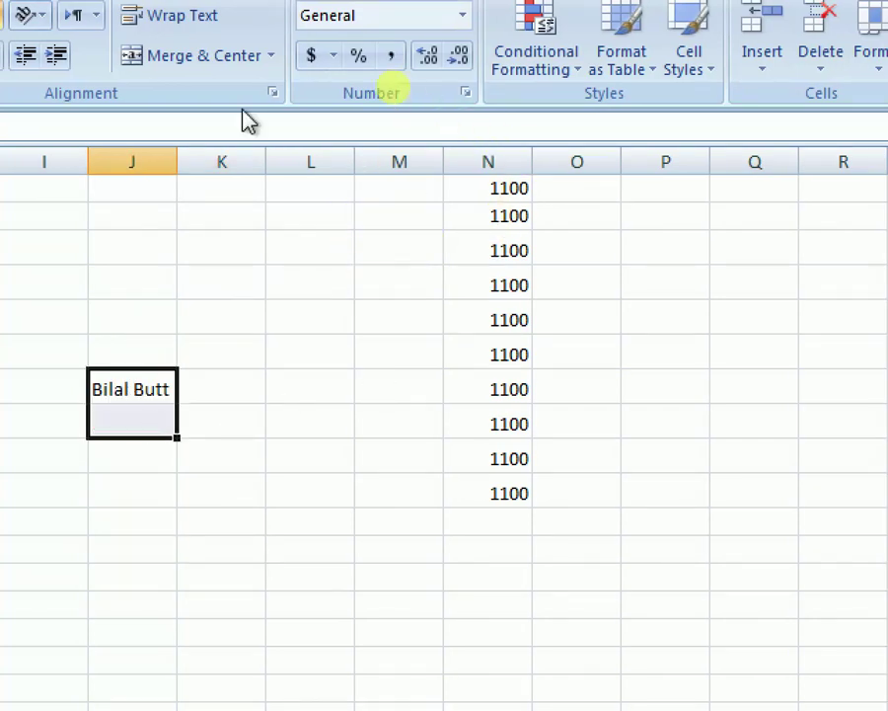
left_click(198, 59)
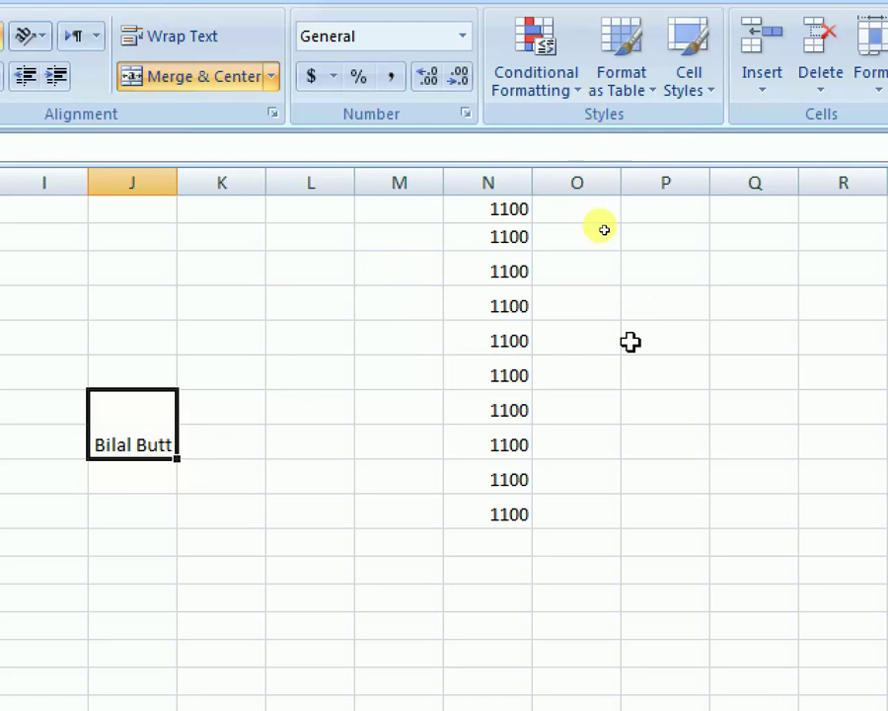
scroll(630, 341, "up", 3)
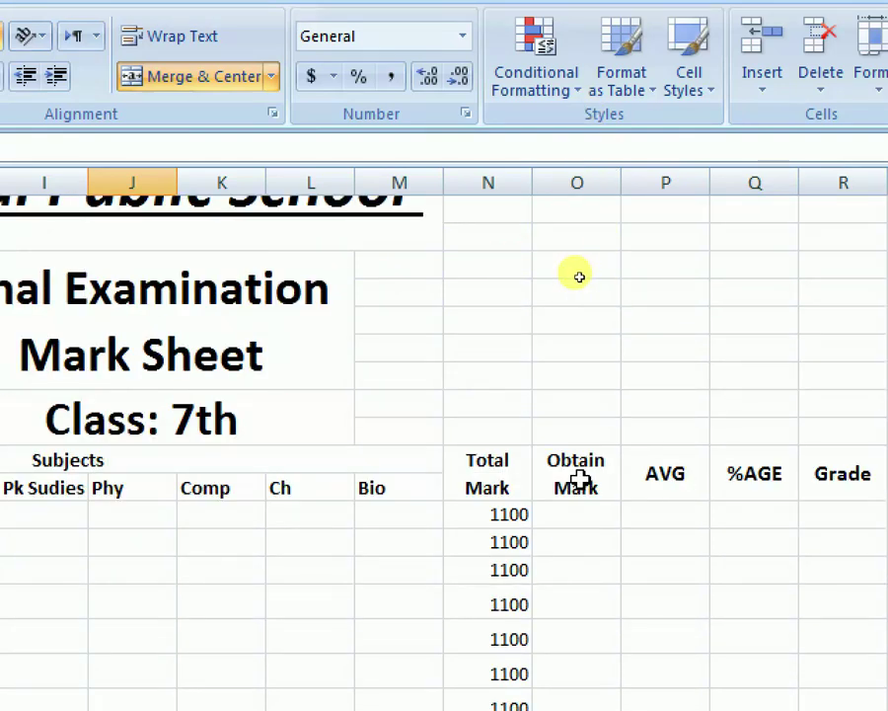
scroll(576, 475, "down", 3)
scroll(577, 476, "down", 3)
scroll(425, 436, "up", 1)
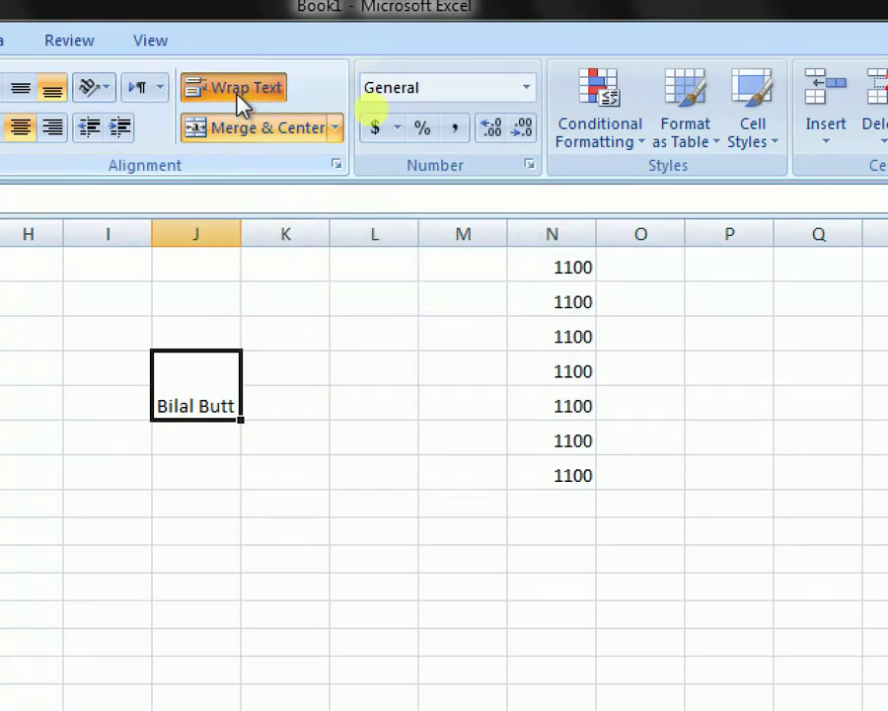
double_click(201, 404)
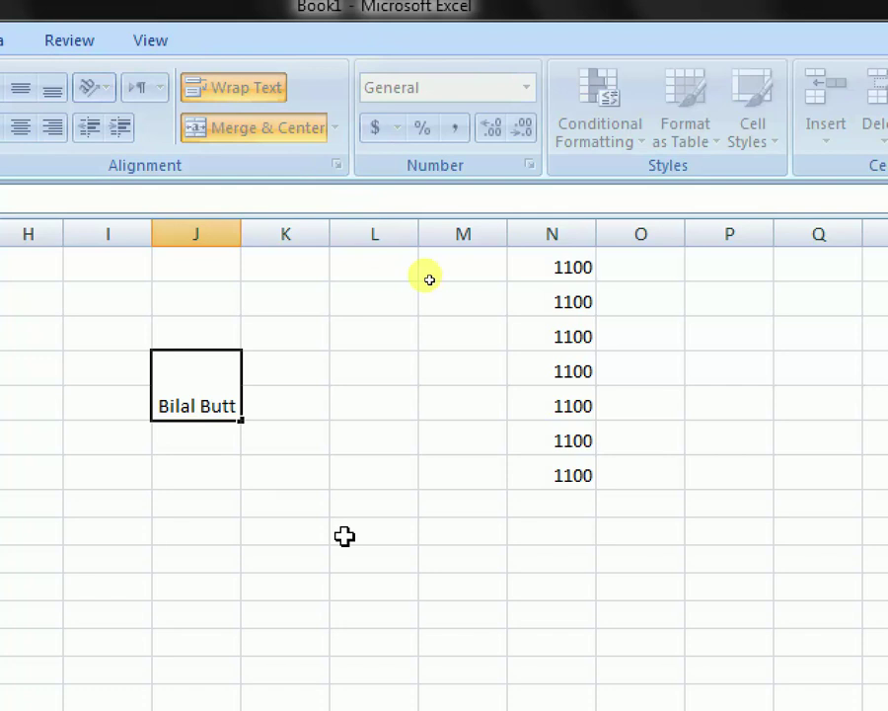
key("alt+Return")
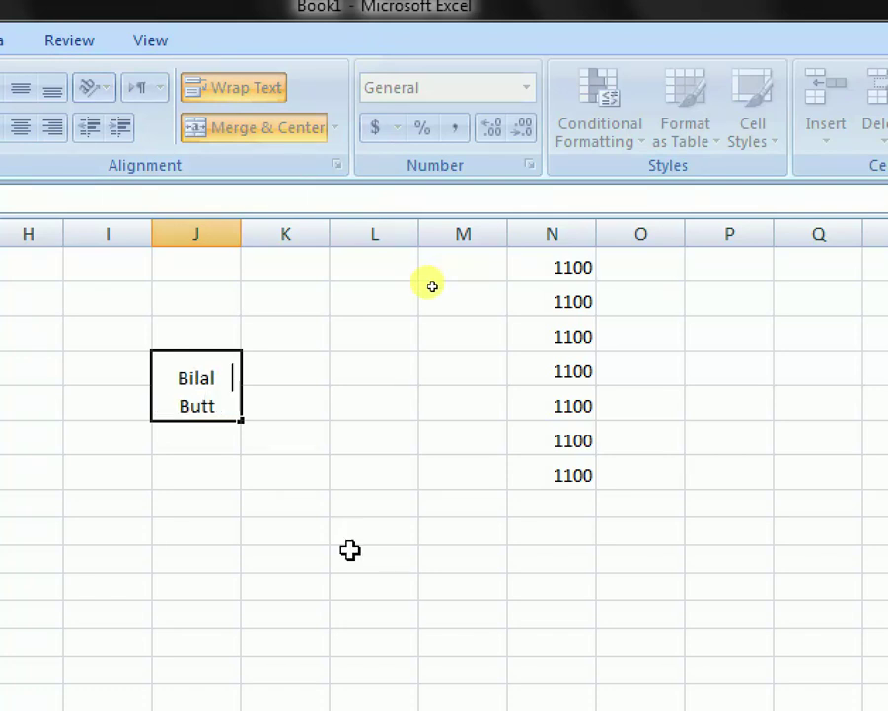
left_click(320, 509)
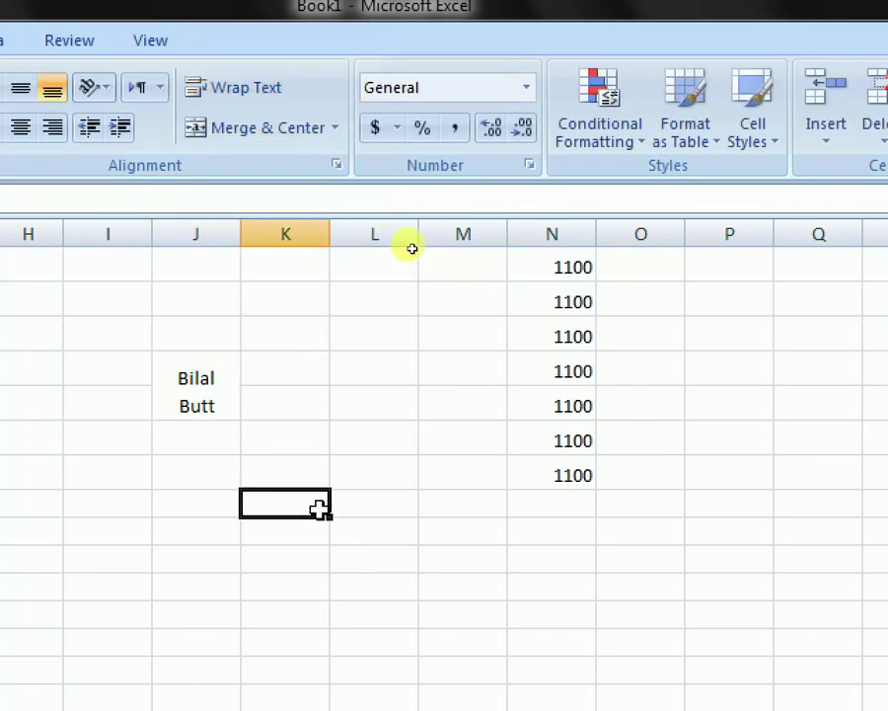
Delete the name and unmerge the column J cells
left_click(227, 372)
key("Delete")
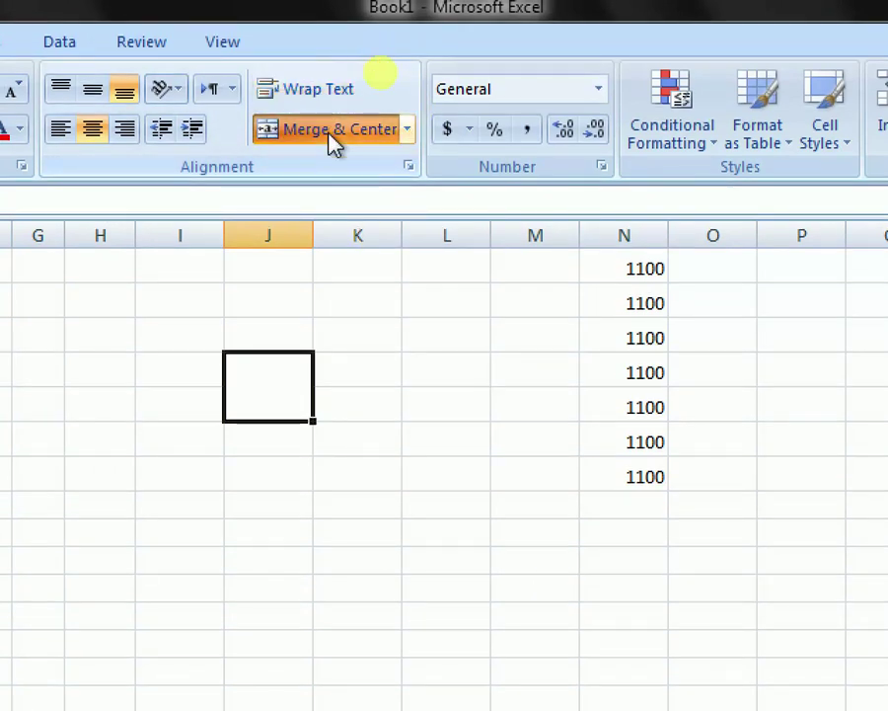
left_click(327, 130)
left_click(460, 558)
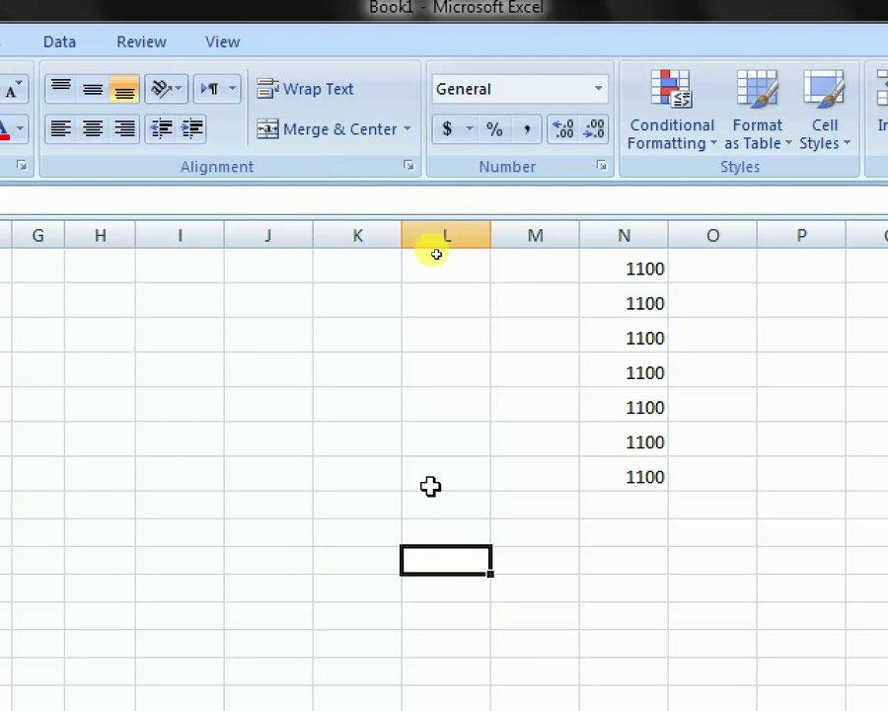
left_click(304, 505)
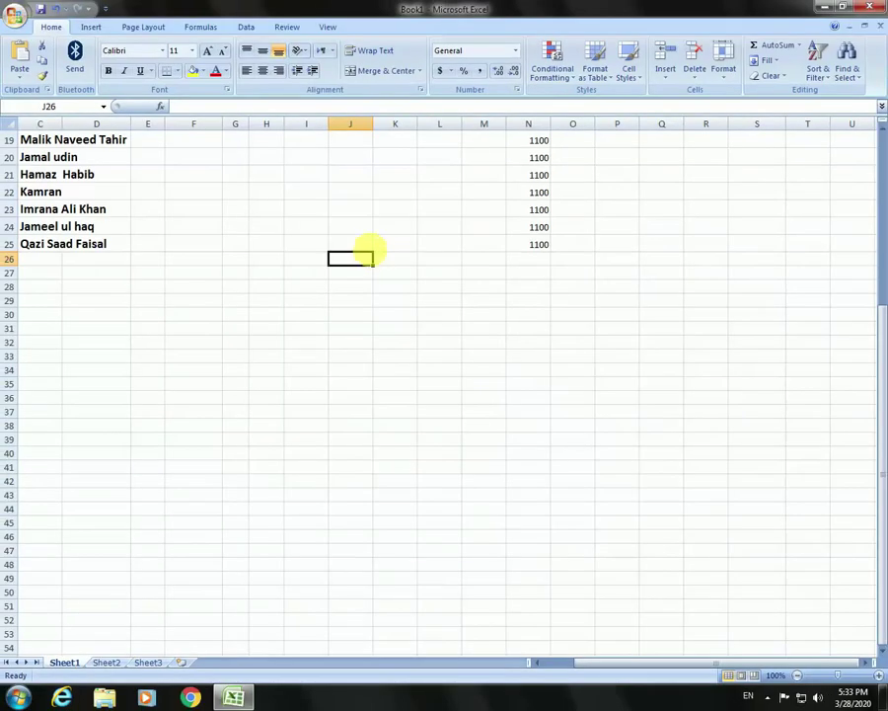
Scroll back to the top and start editing Ali's Obtain Mark cell O15 in the formula bar
scroll(370, 256, "up", 6)
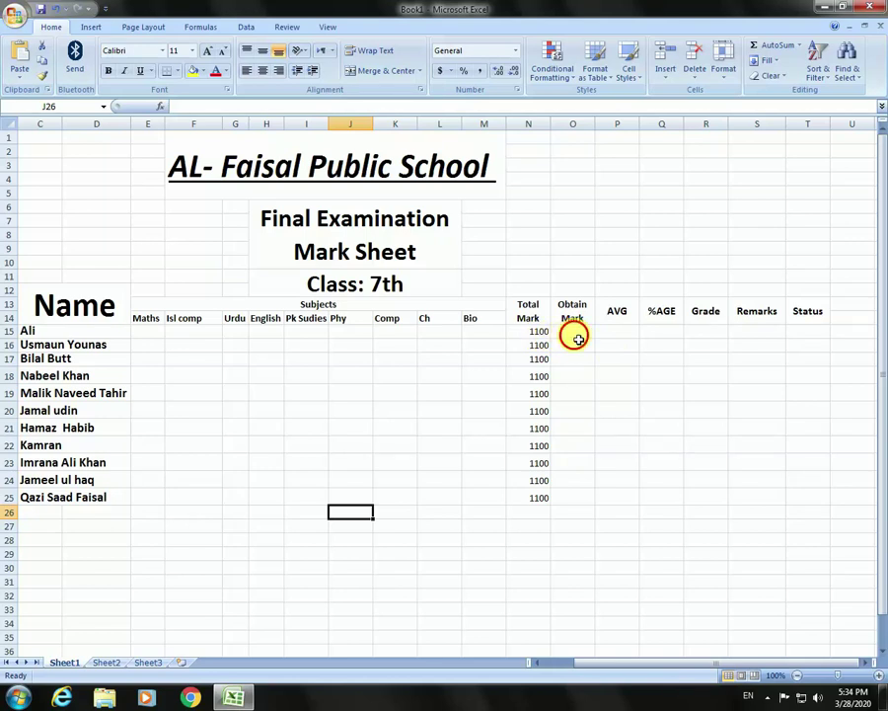
left_click(575, 336)
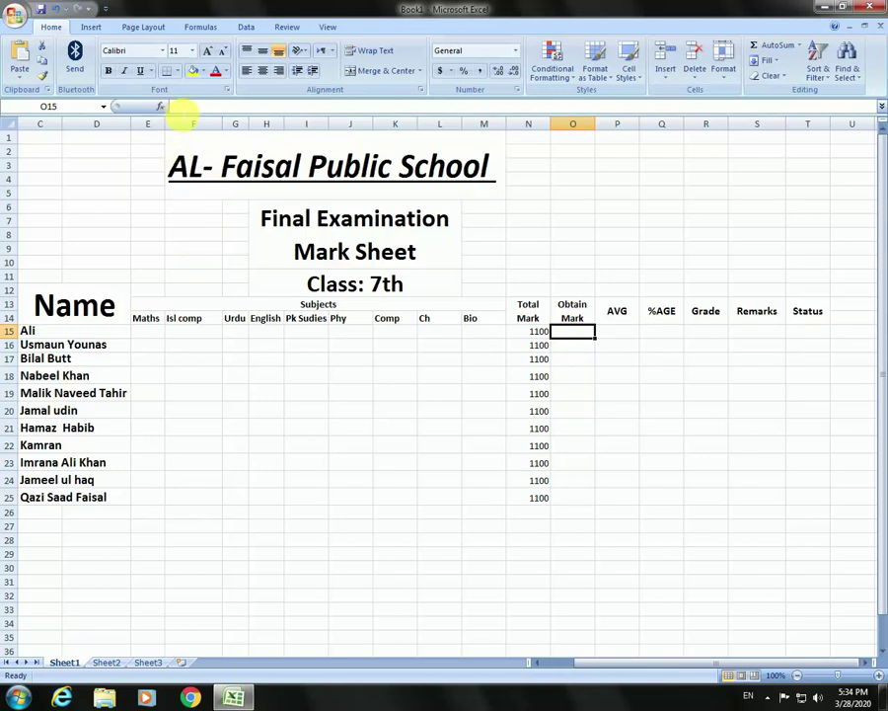
left_click(184, 106)
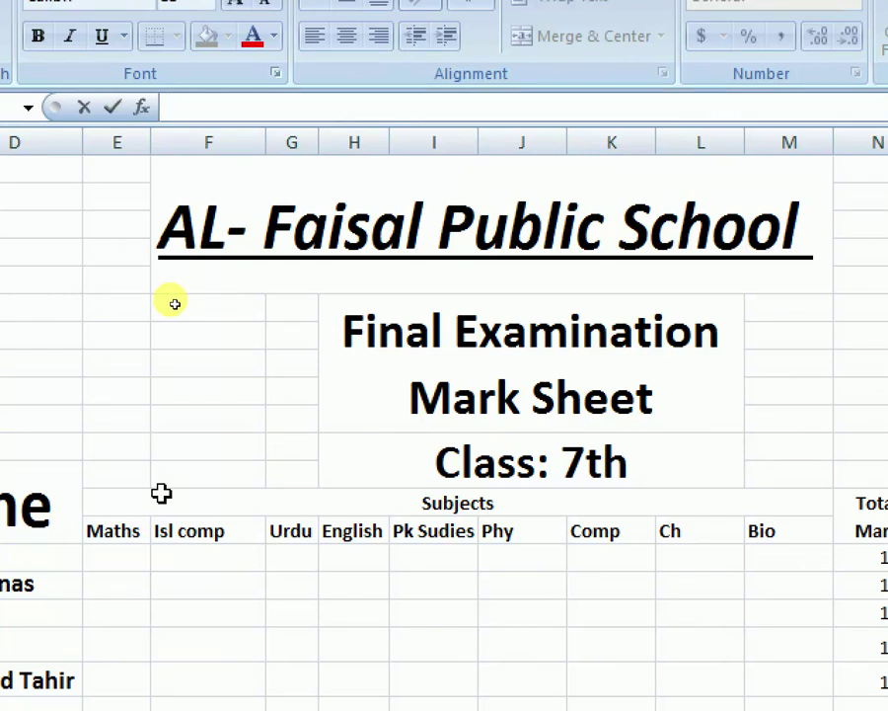
Enter =sum(E15:M15) as Ali's Obtain Mark in O15
type("=")
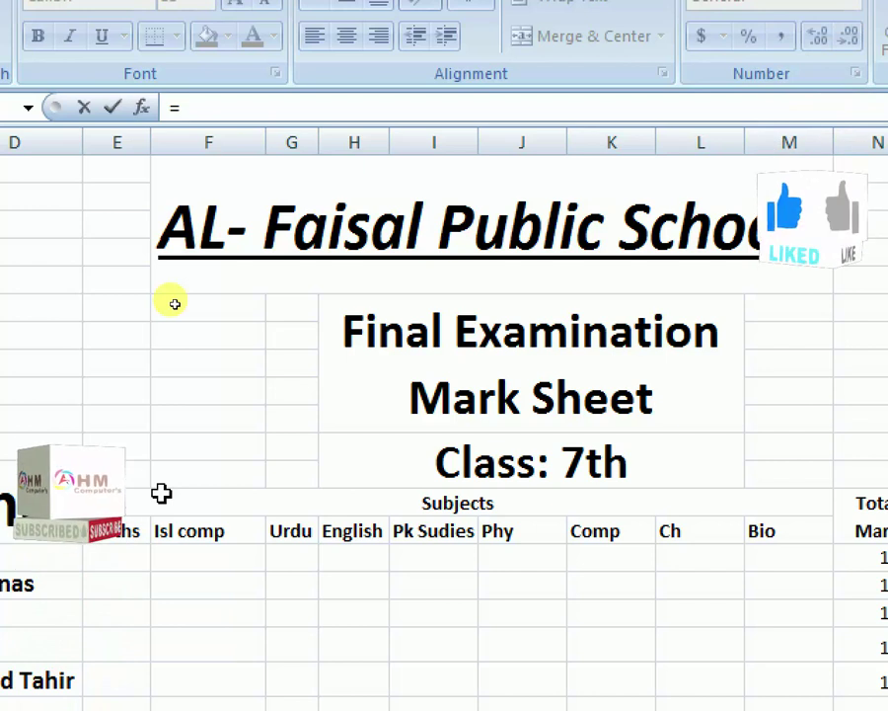
type("su")
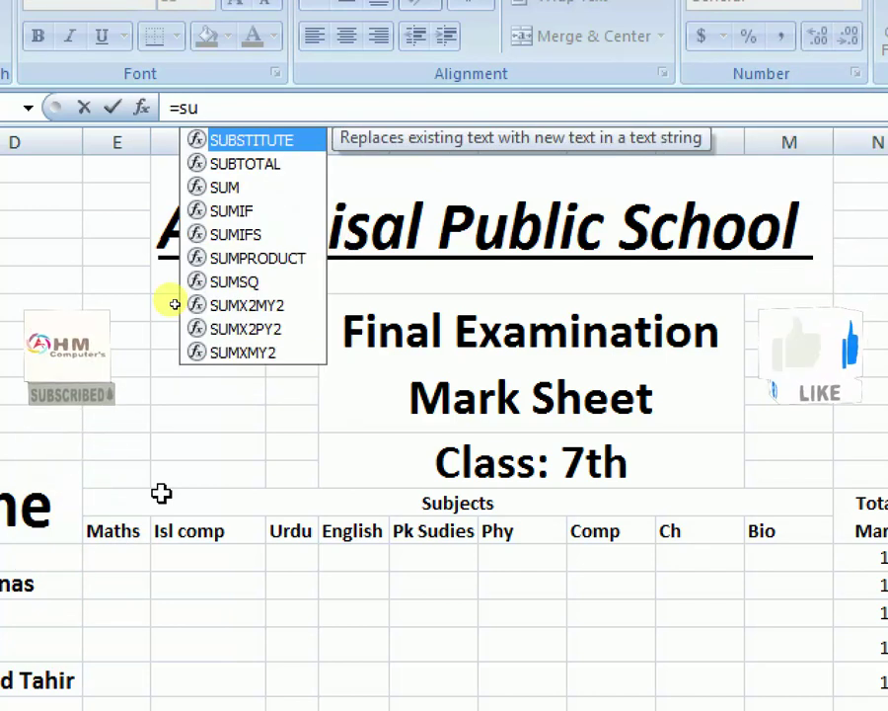
type("m")
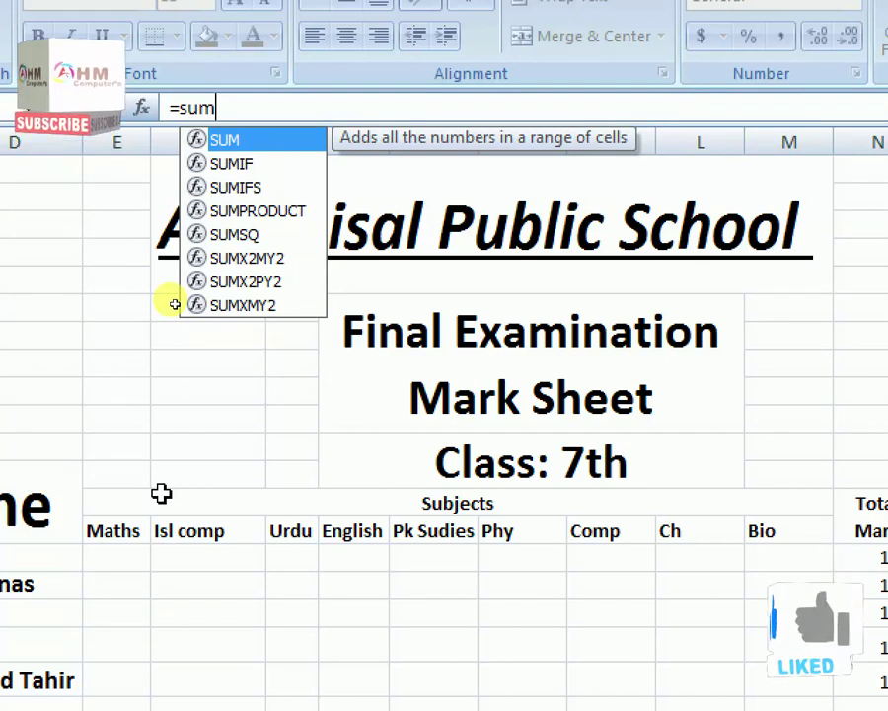
type("(")
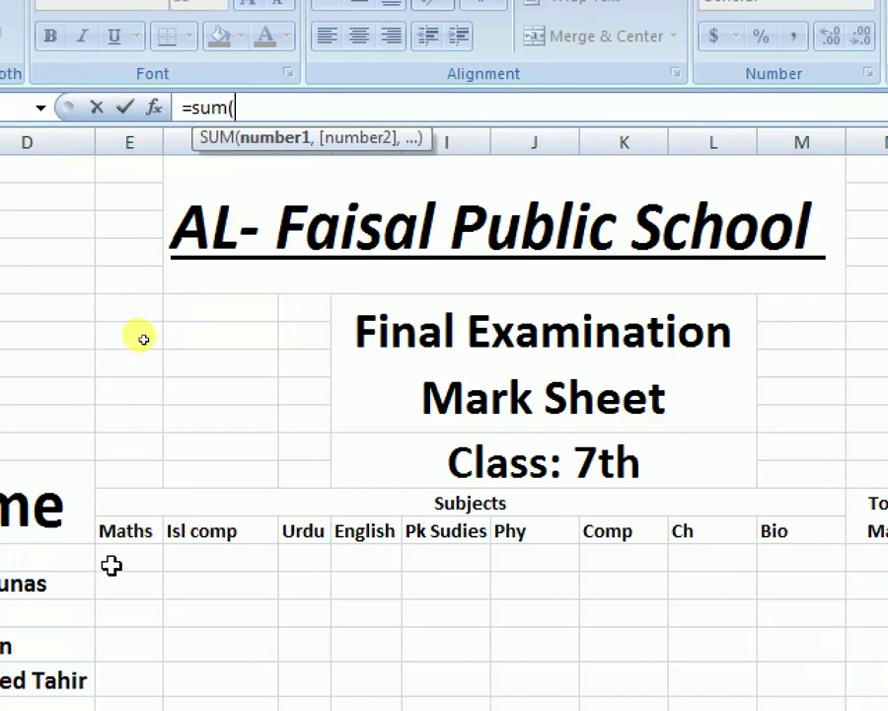
left_click_drag(113, 563, 774, 564)
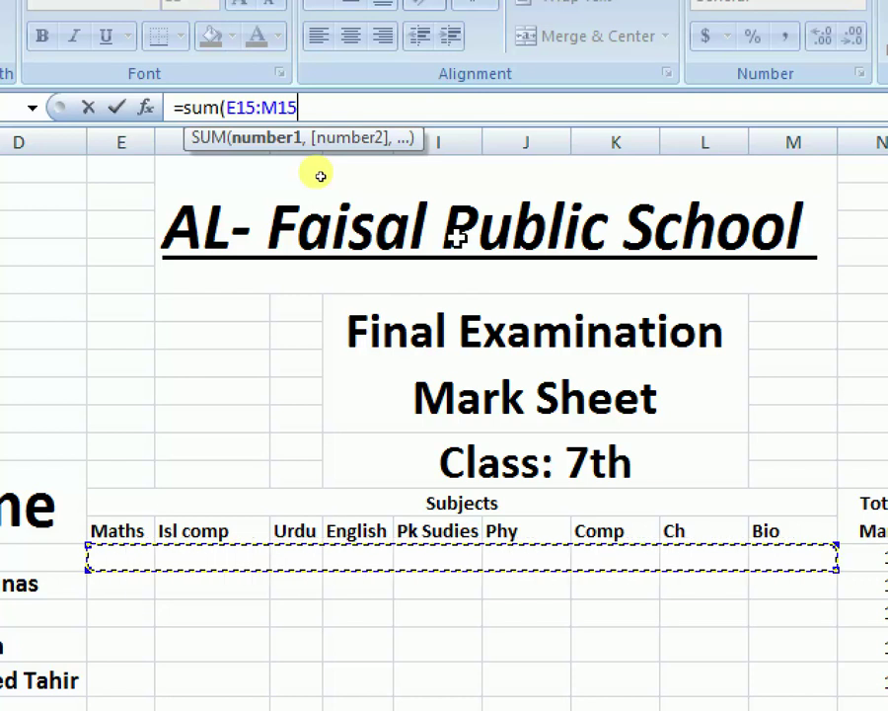
type(")")
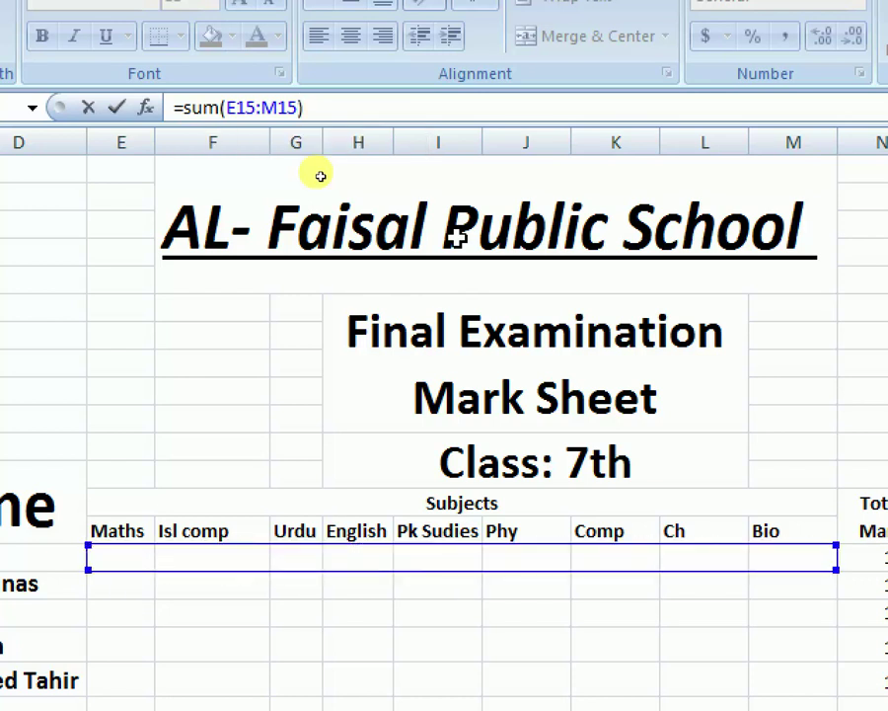
key("Return")
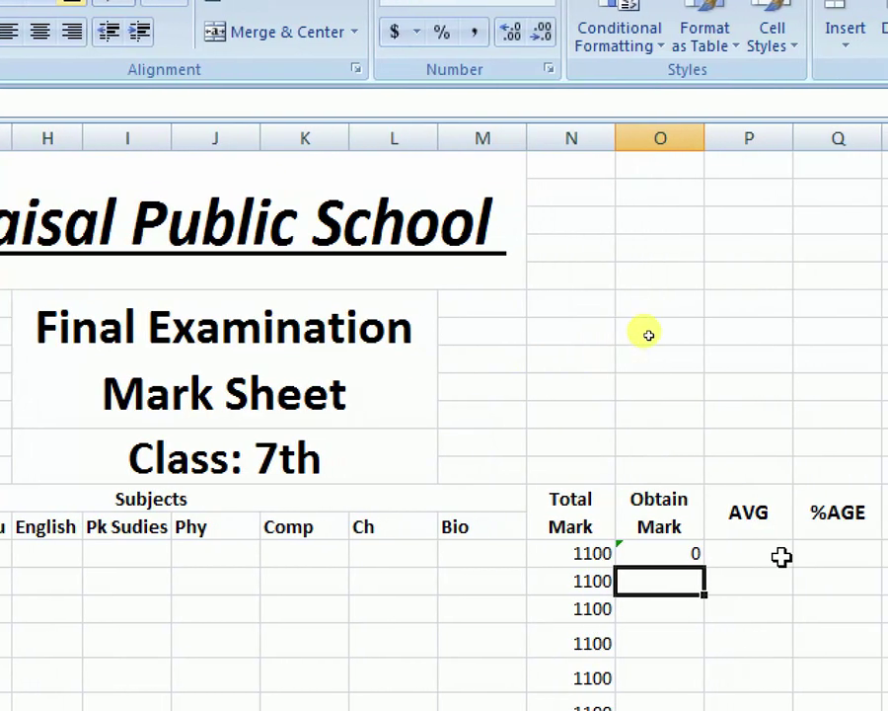
Enter =O15/9 in Ali's AVG cell P15
left_click(724, 552)
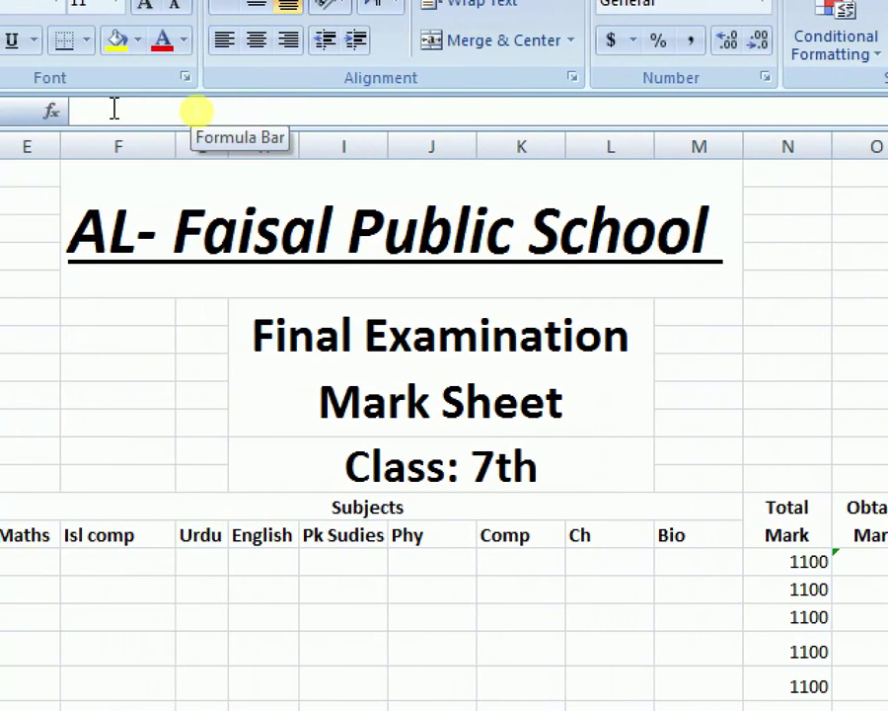
left_click(158, 114)
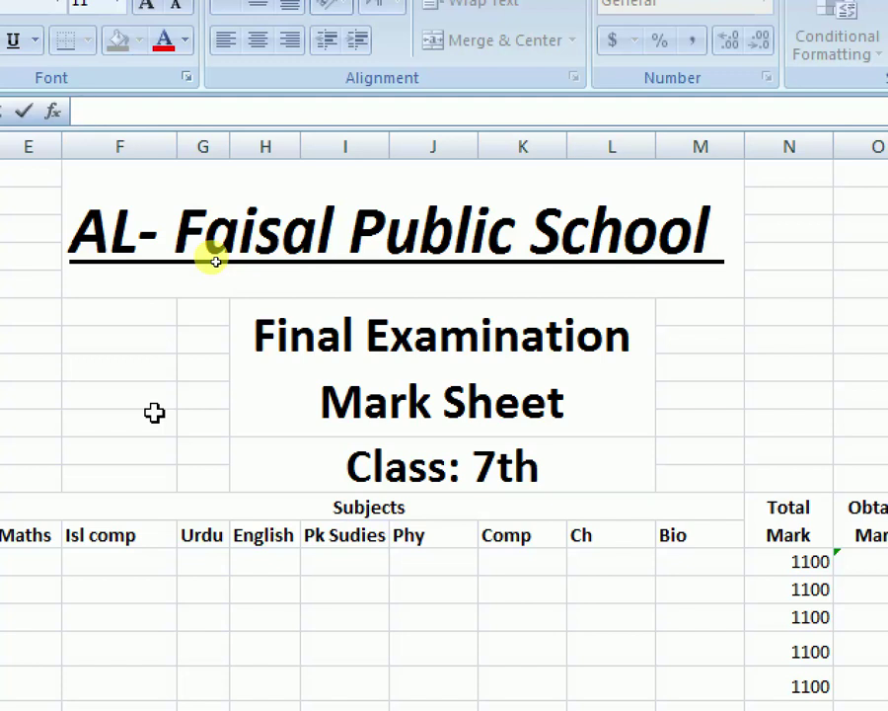
type("=")
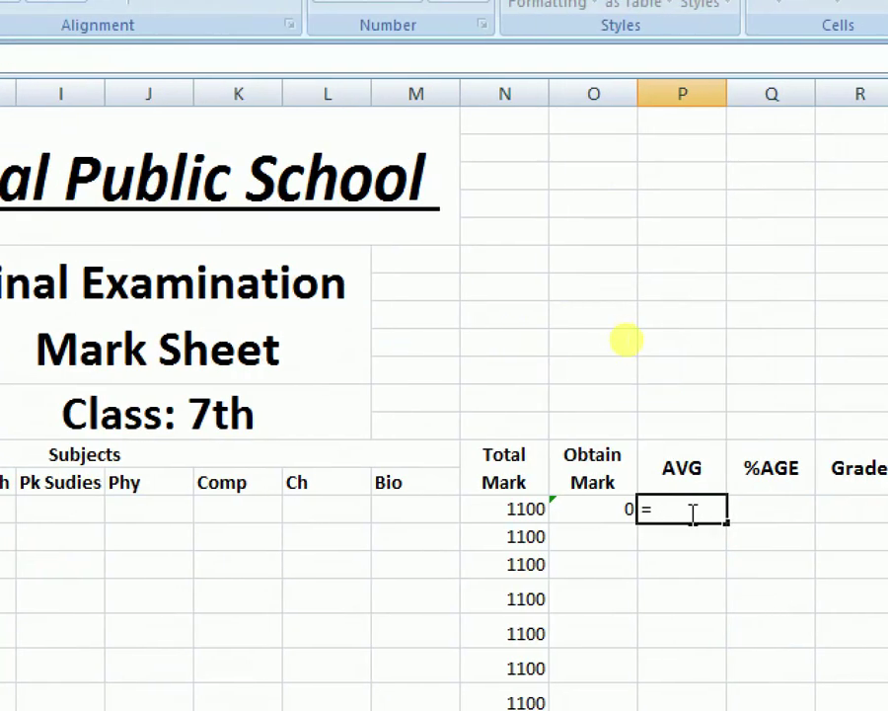
left_click(597, 511)
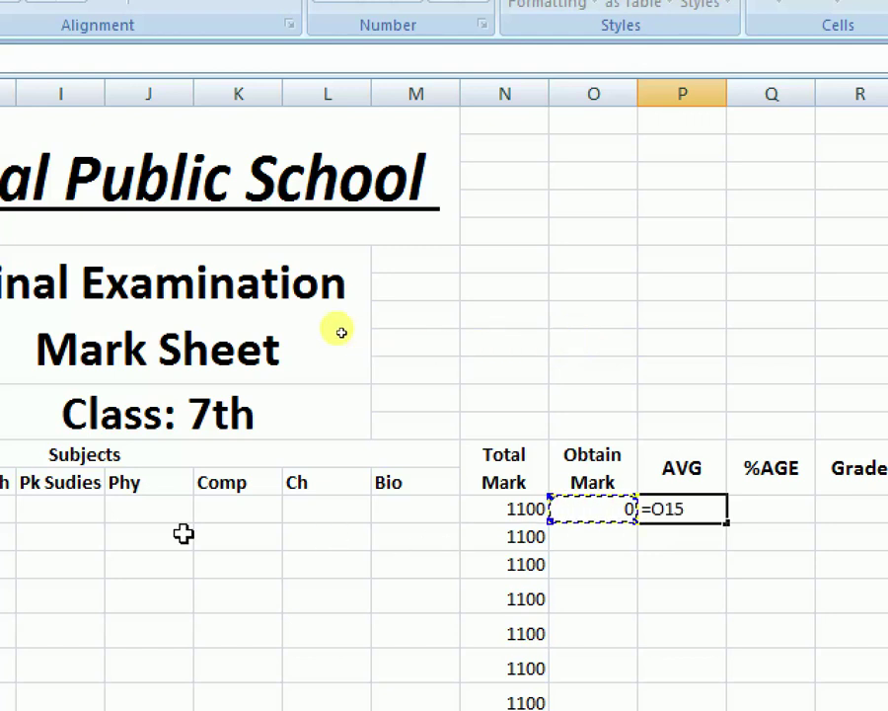
type("/9")
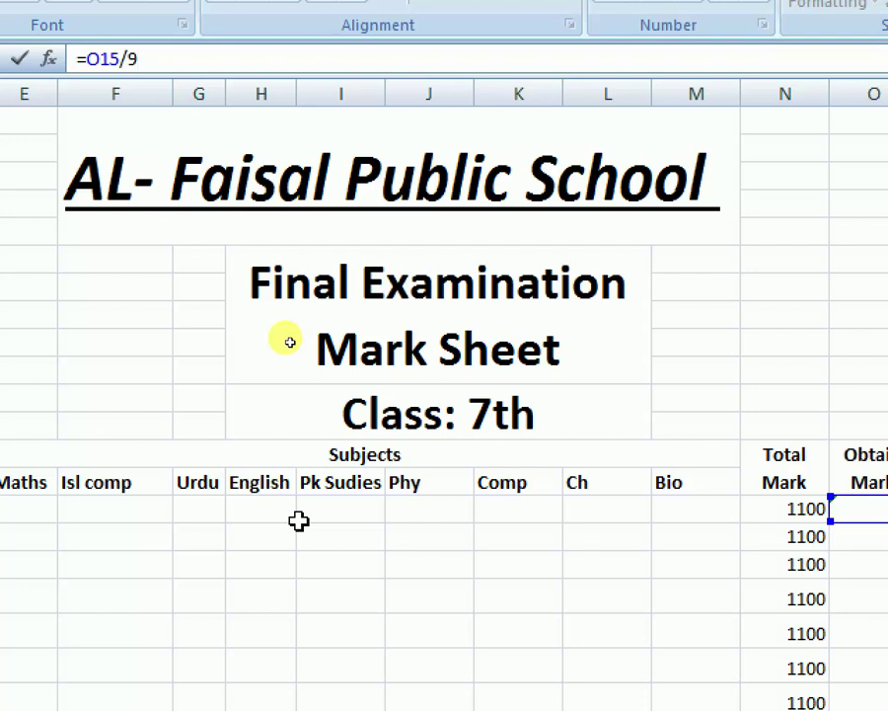
key("Return")
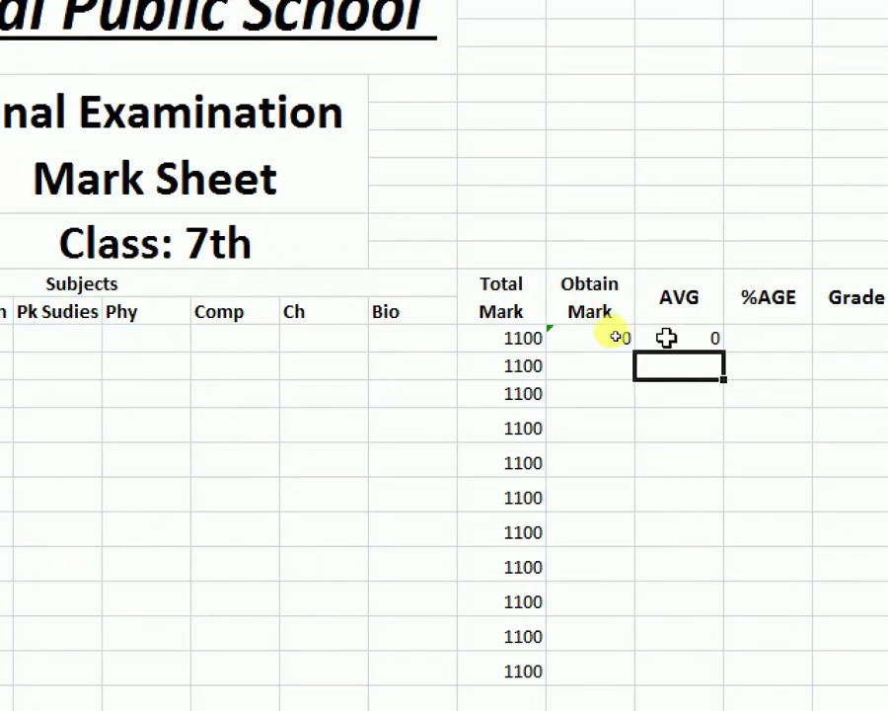
left_click(667, 337)
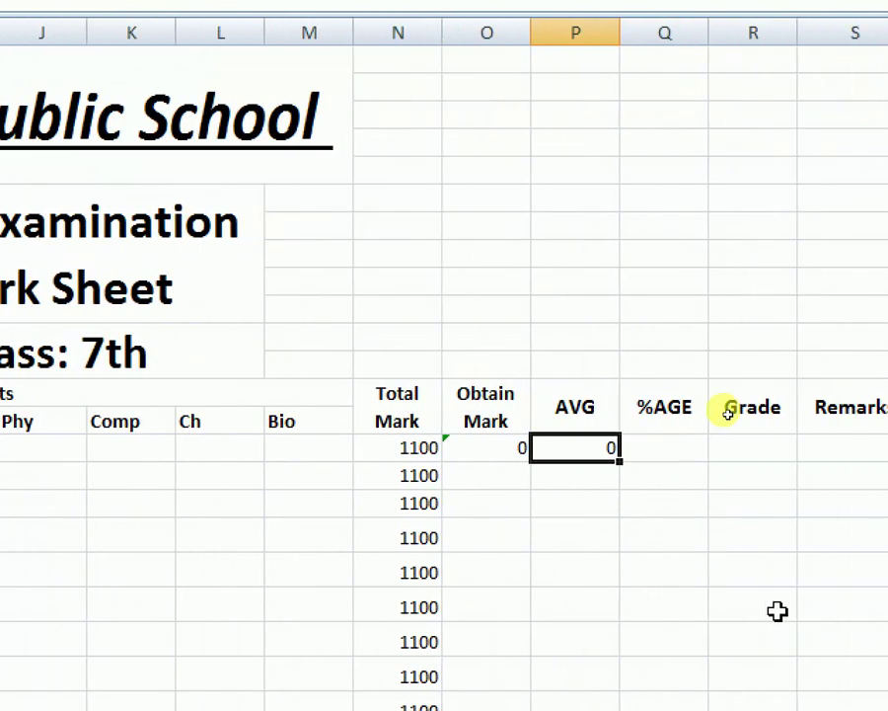
Enter =O15/N15*100 in Ali's %AGE cell Q15
left_click(652, 445)
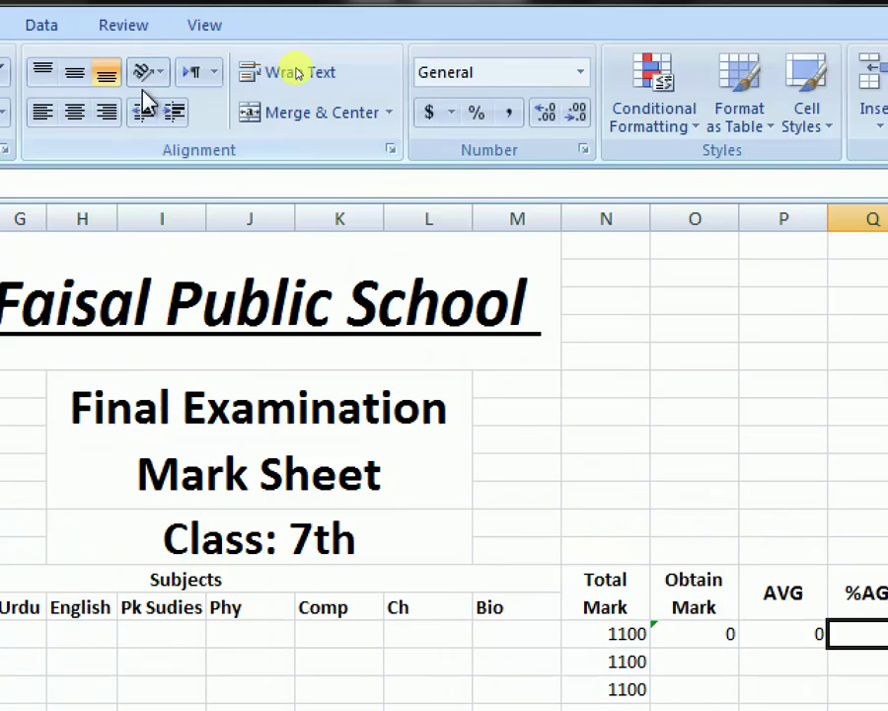
left_click(127, 183)
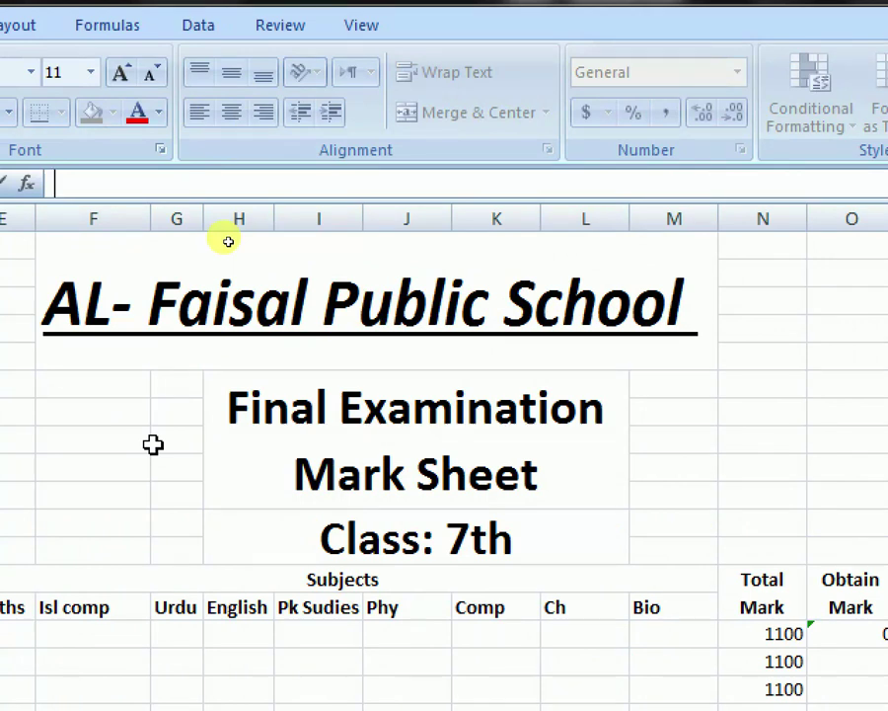
type("=")
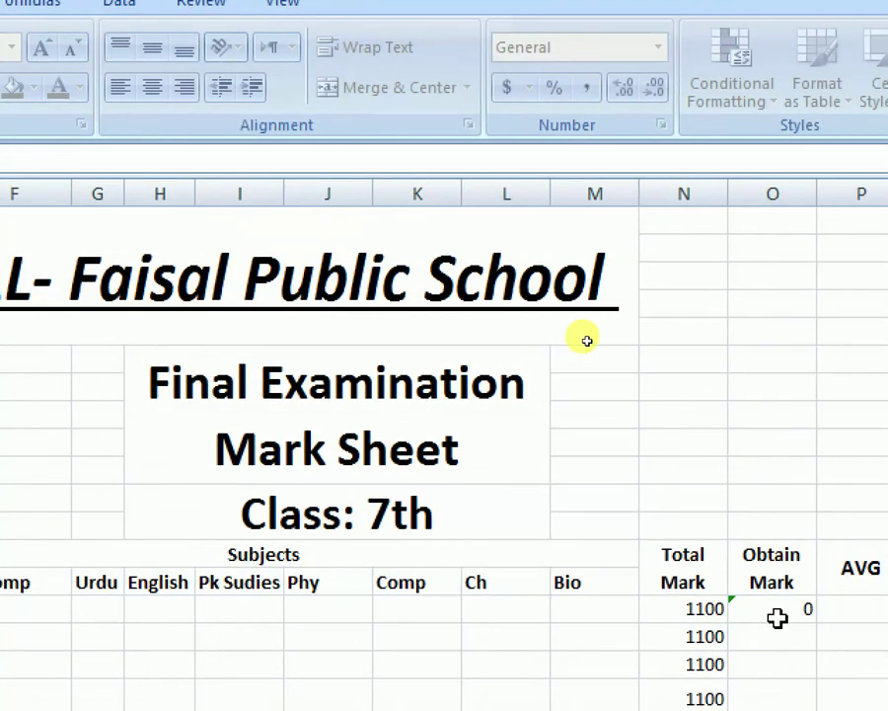
left_click(768, 611)
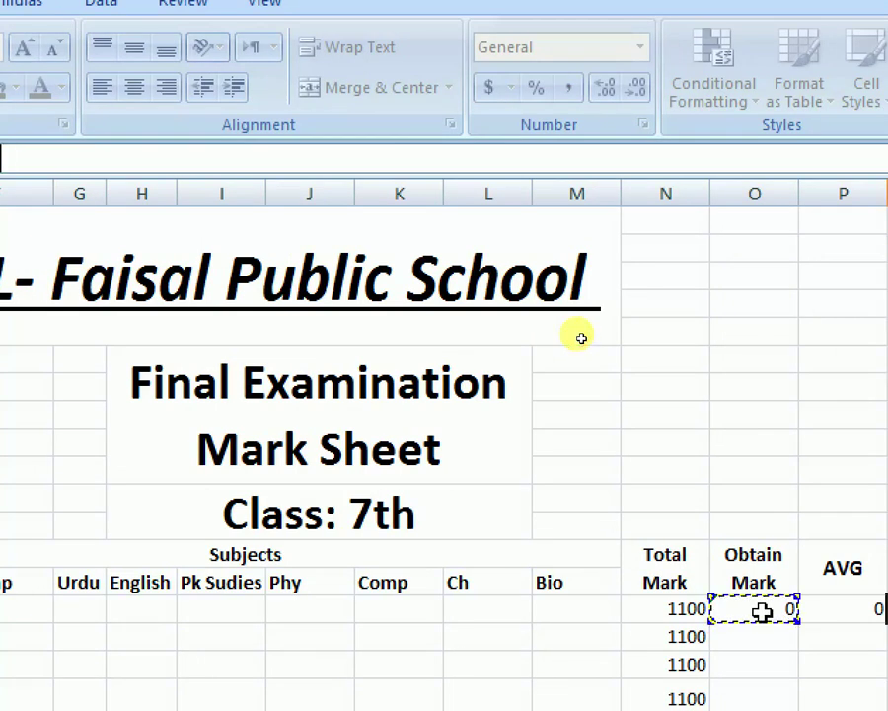
type("/")
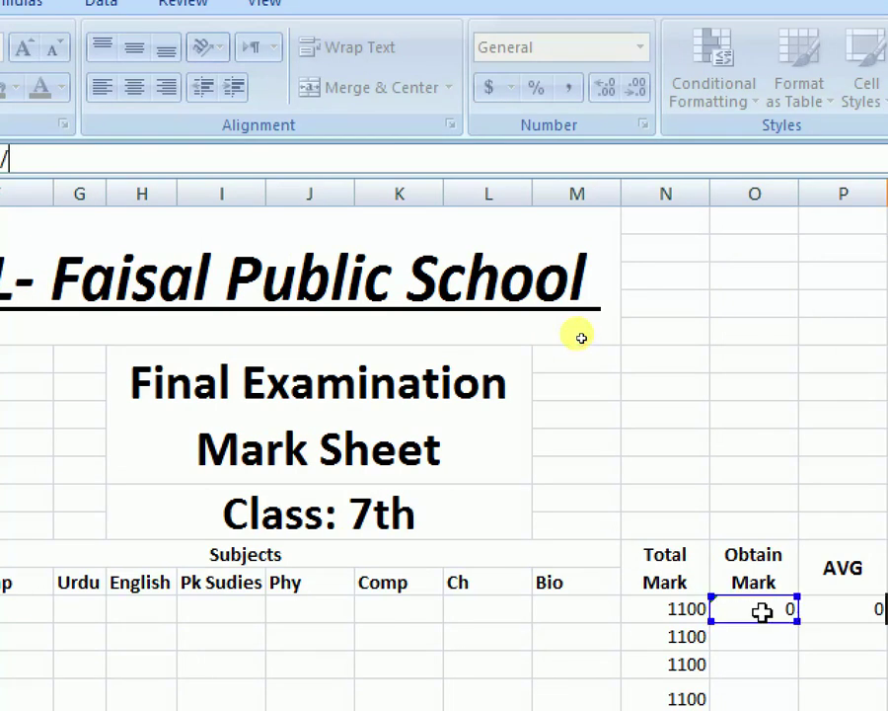
left_click(663, 609)
type("*100")
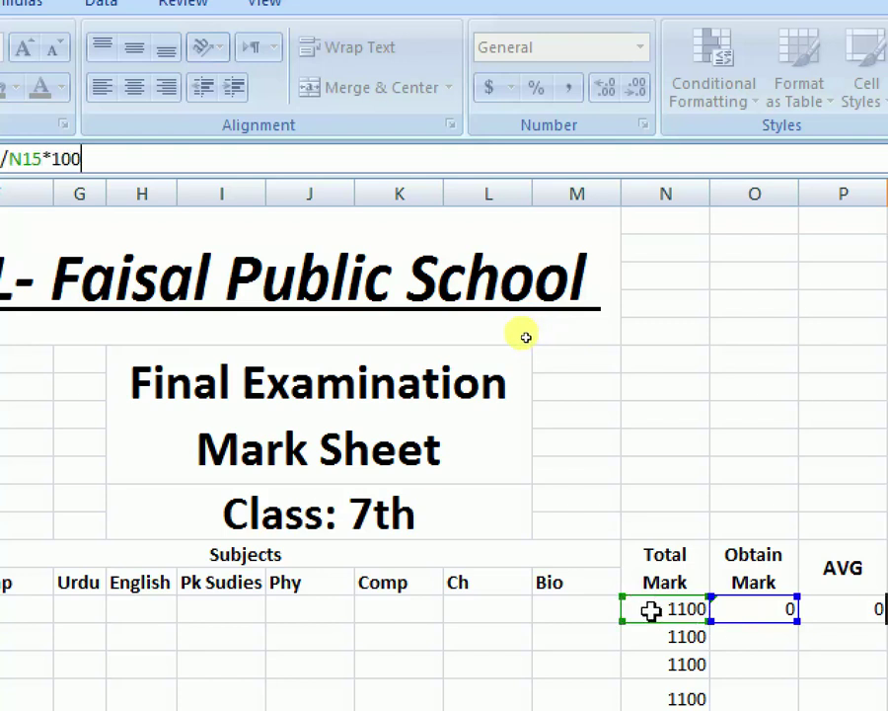
key("Return")
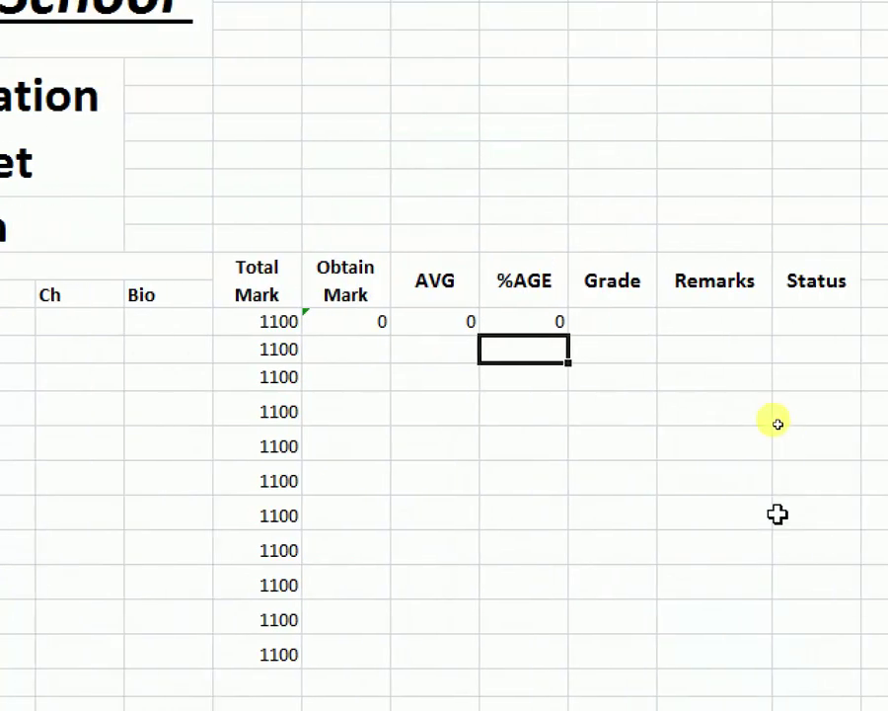
Check the %AGE, AVG and Obtain Mark formulas, then start editing Grade cell R15
left_click(534, 321)
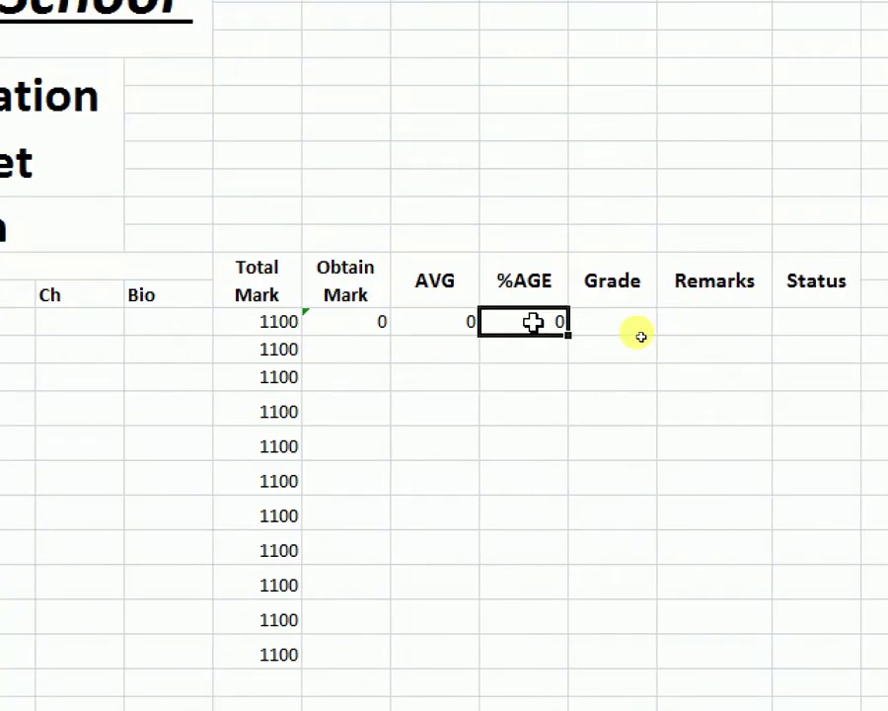
left_click(440, 322)
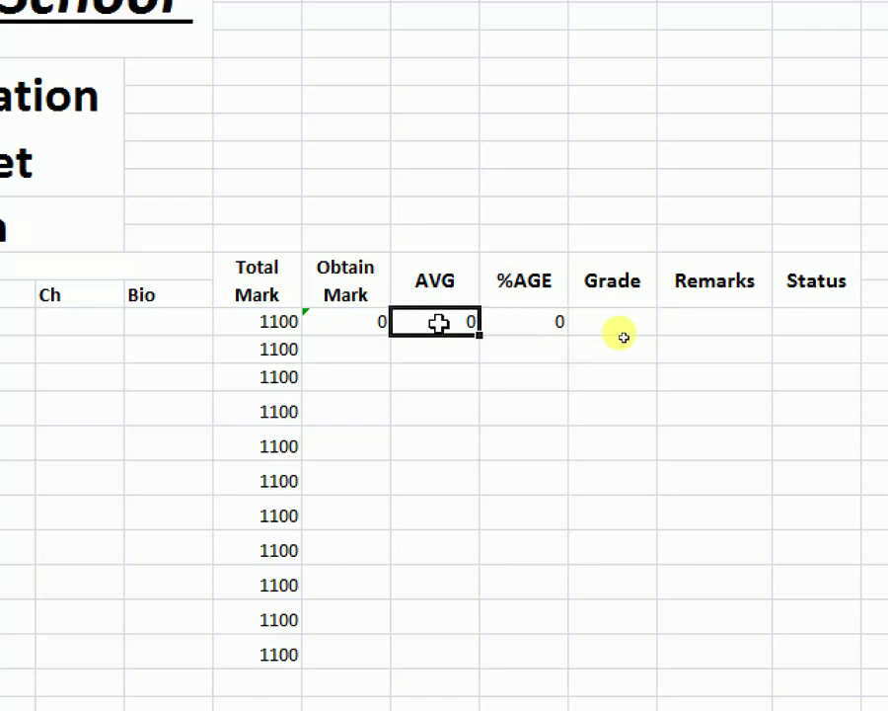
left_click(334, 318)
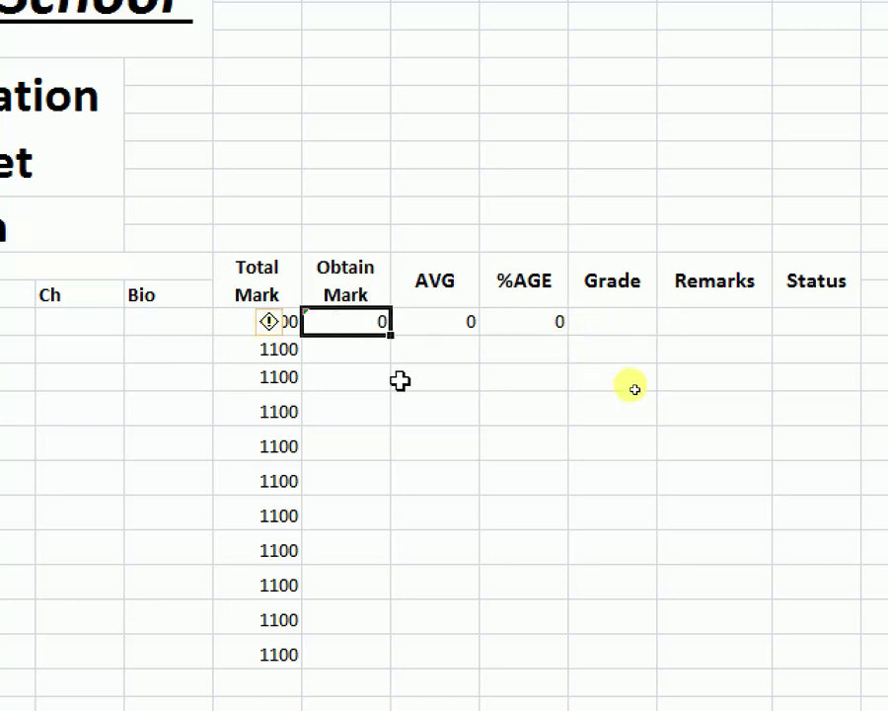
left_click(604, 317)
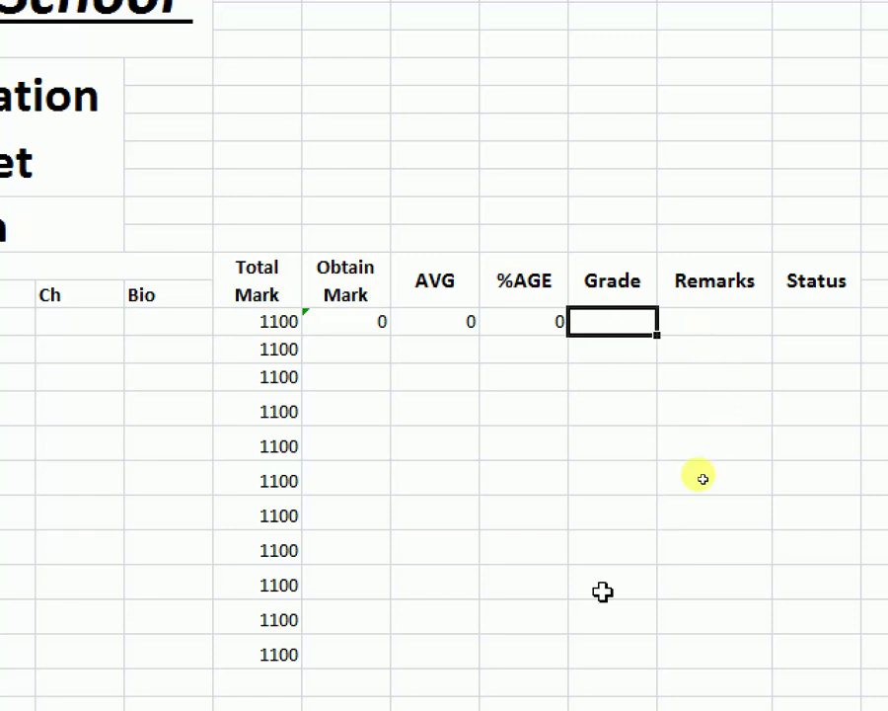
scroll(296, 414, "down", 1)
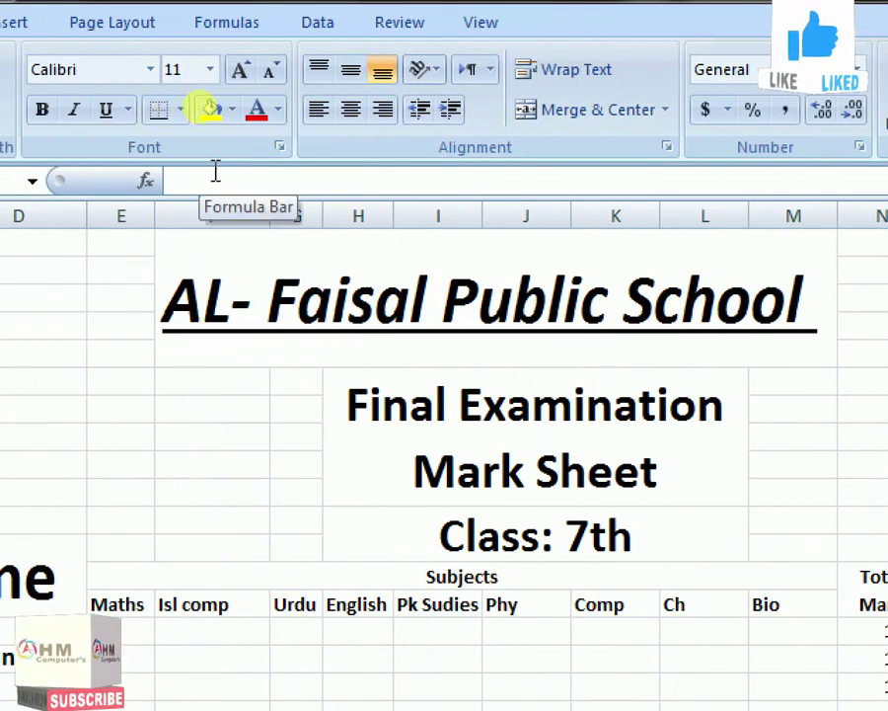
left_click(216, 174)
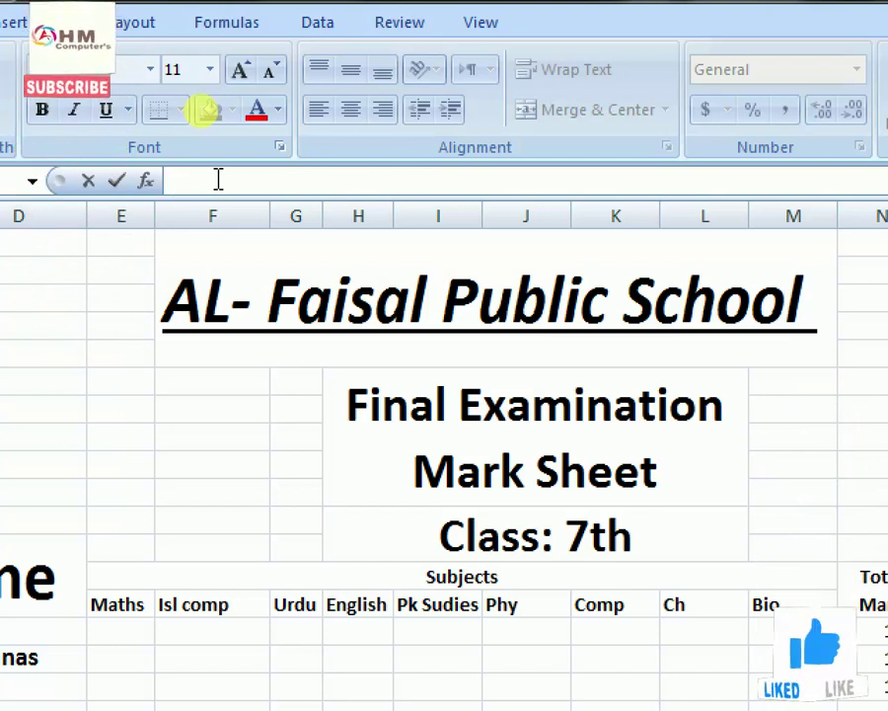
Type =if(Q15>=80,"A+",if( to begin Ali's nested Grade formula in R15
type("=")
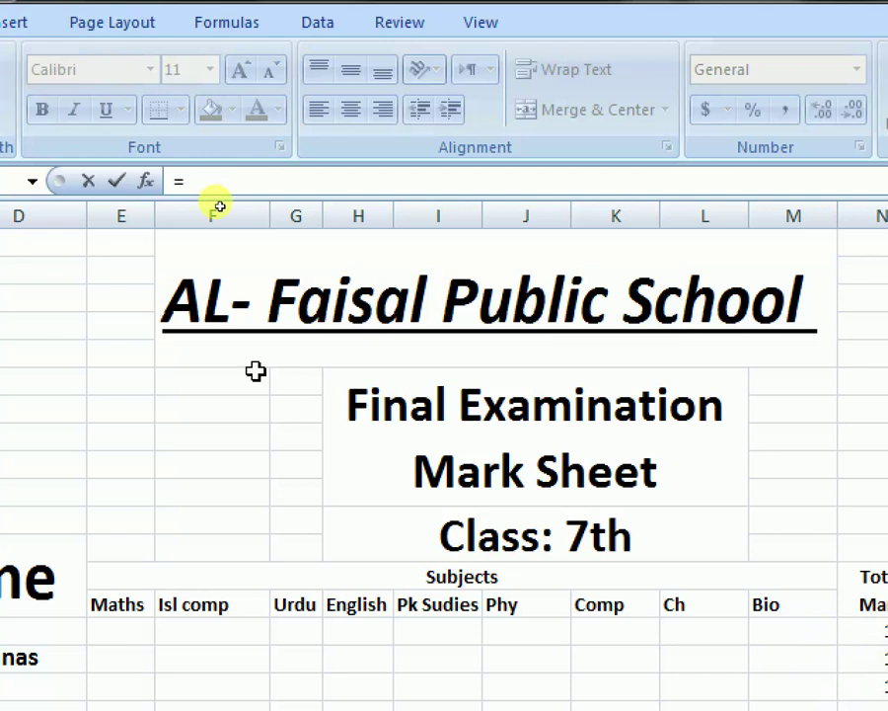
type("if")
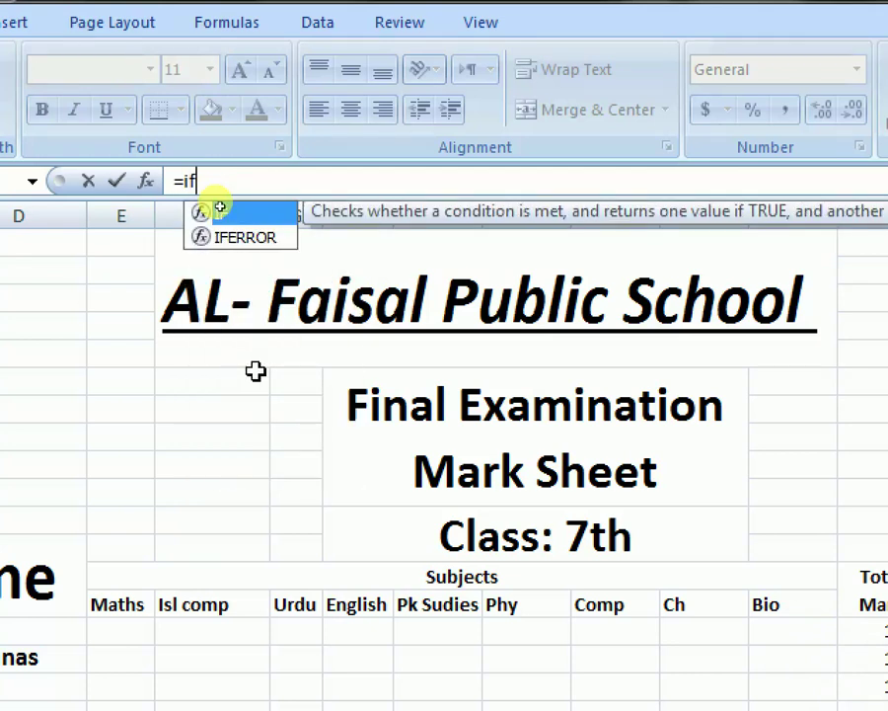
type("(")
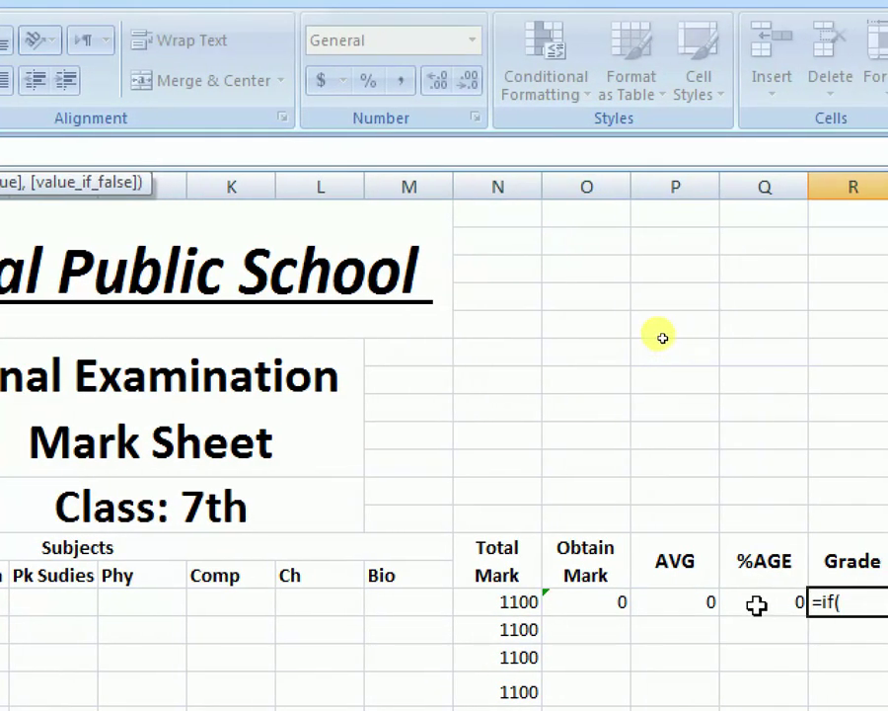
left_click(757, 604)
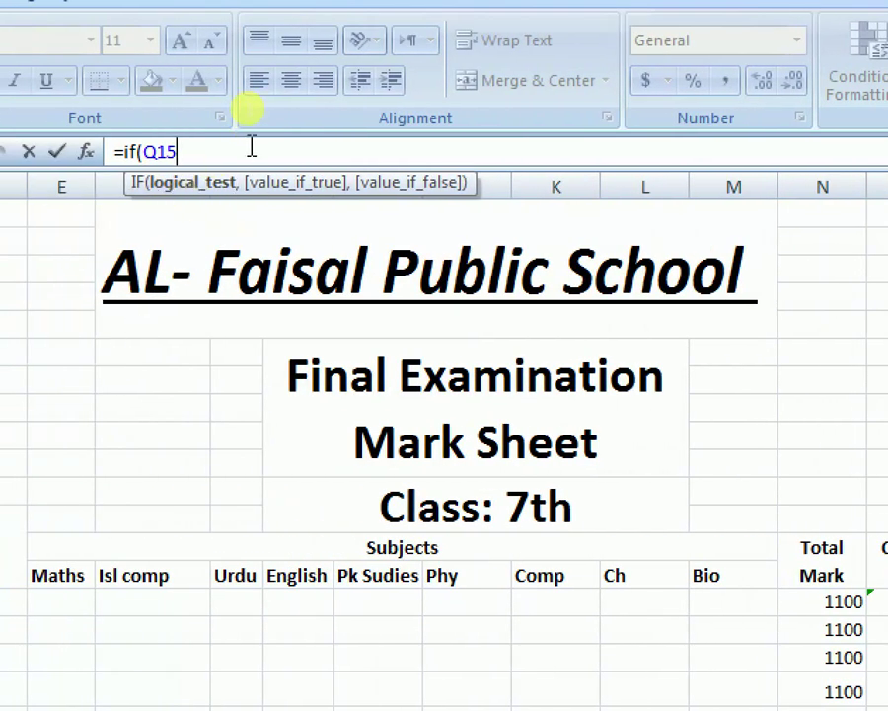
type(">")
type("=")
type("80")
type(",")
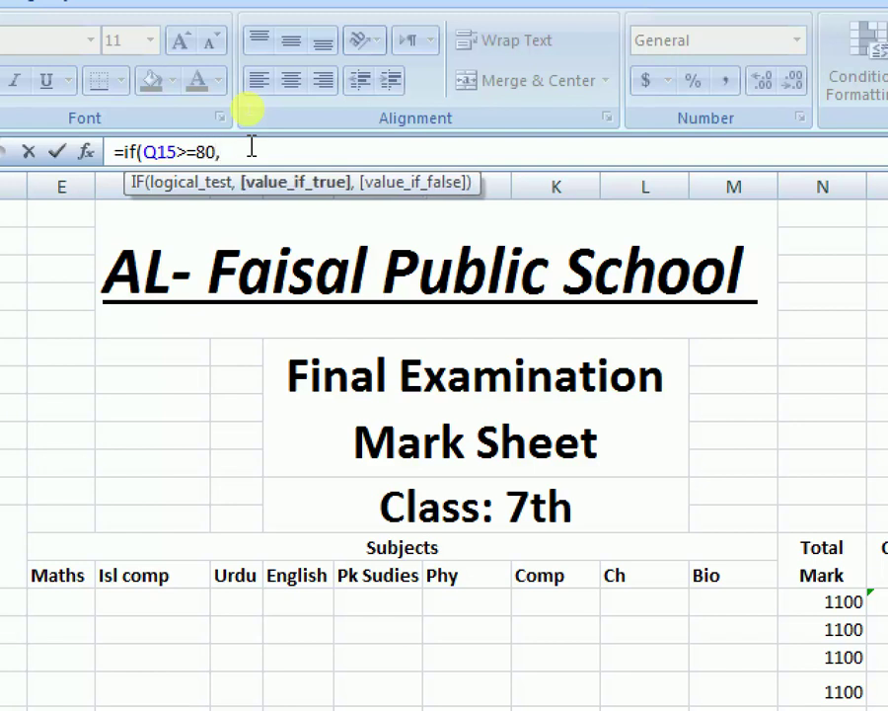
type("\"")
type("A")
type("+")
type("\"")
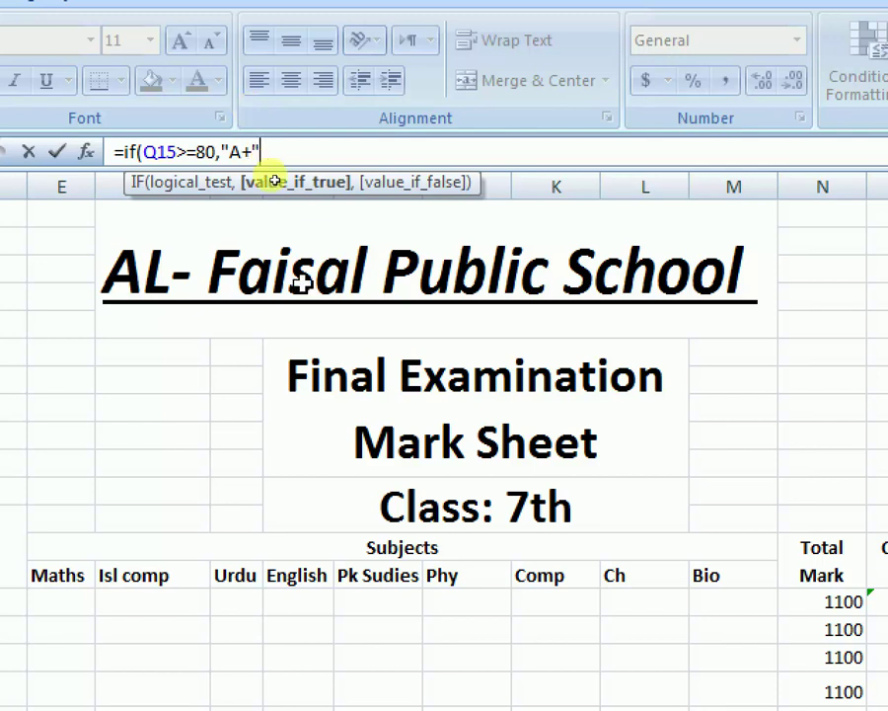
type(",")
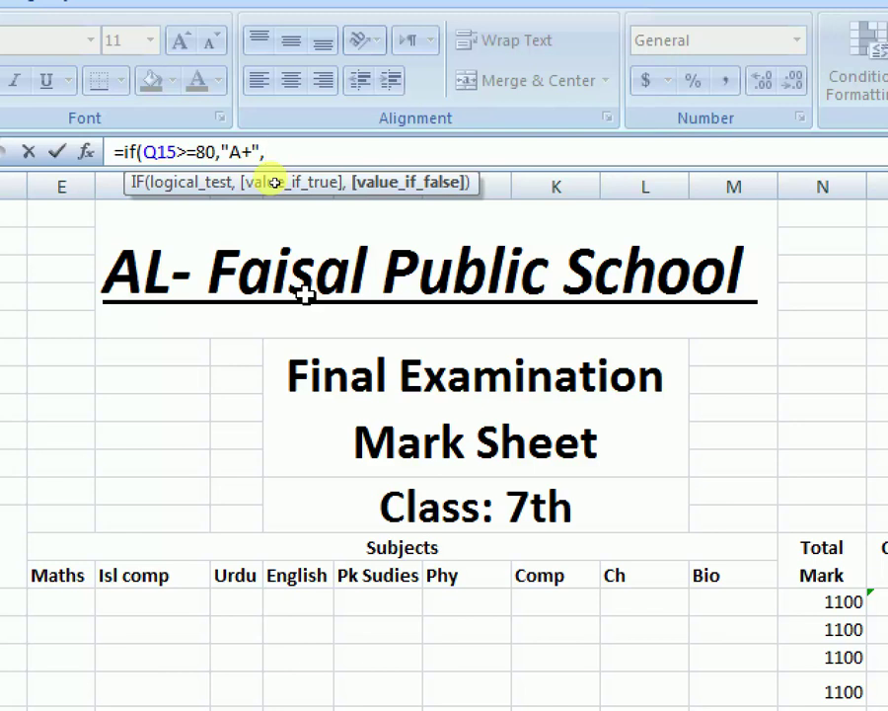
type("if")
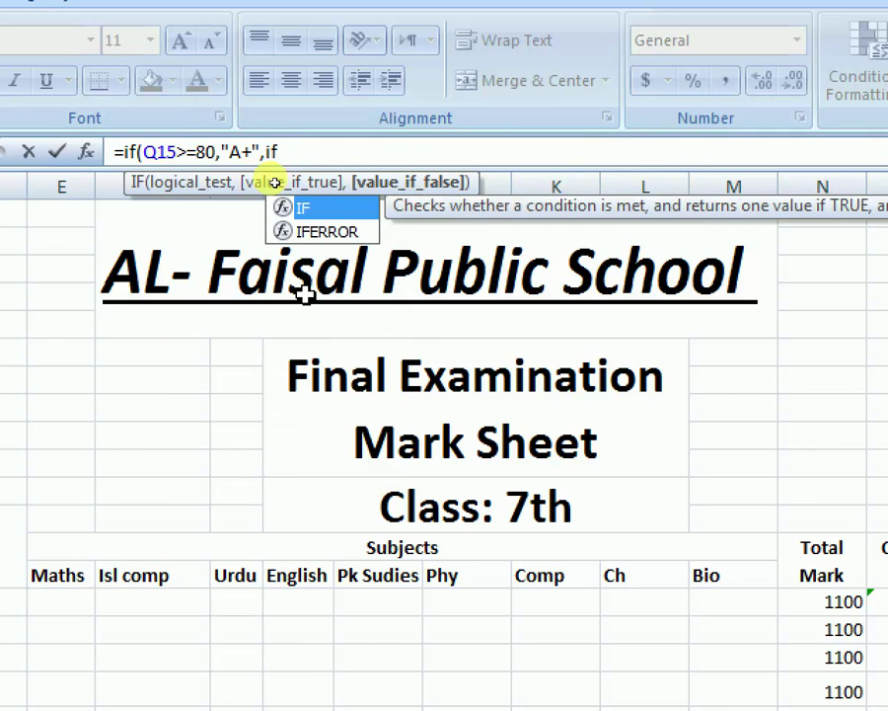
type("(")
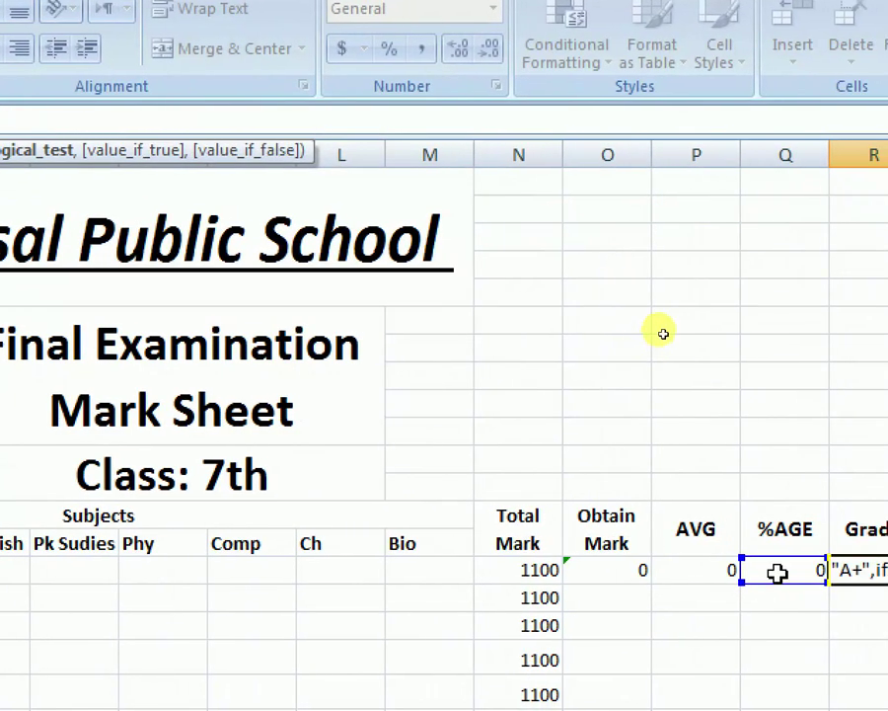
Add Q15>=70 giving "A" and Q15>=60 giving "B" to the R15 grade formula
left_click(824, 570)
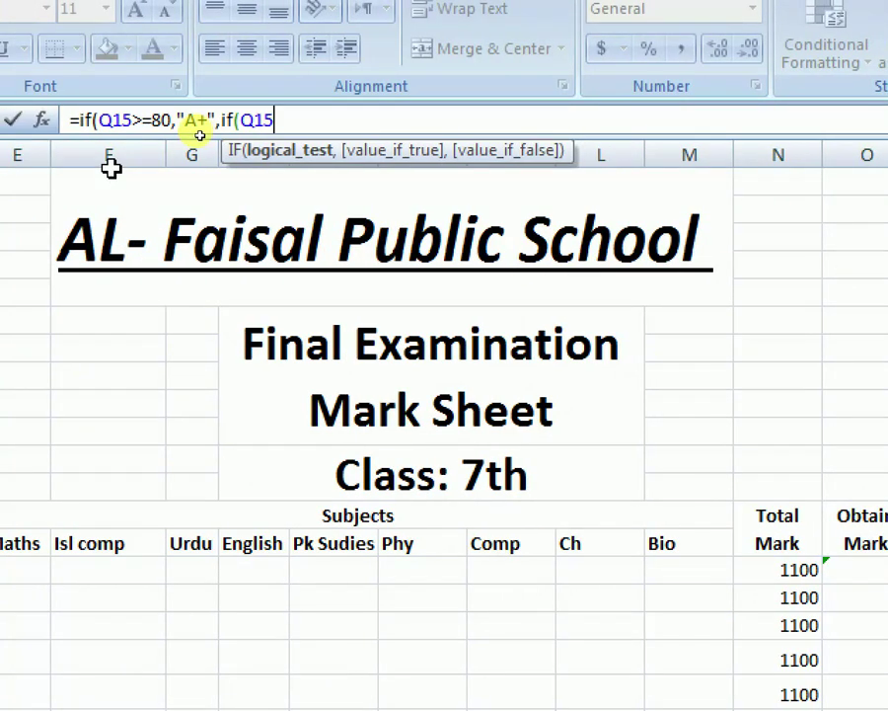
type(">=70,\"A")
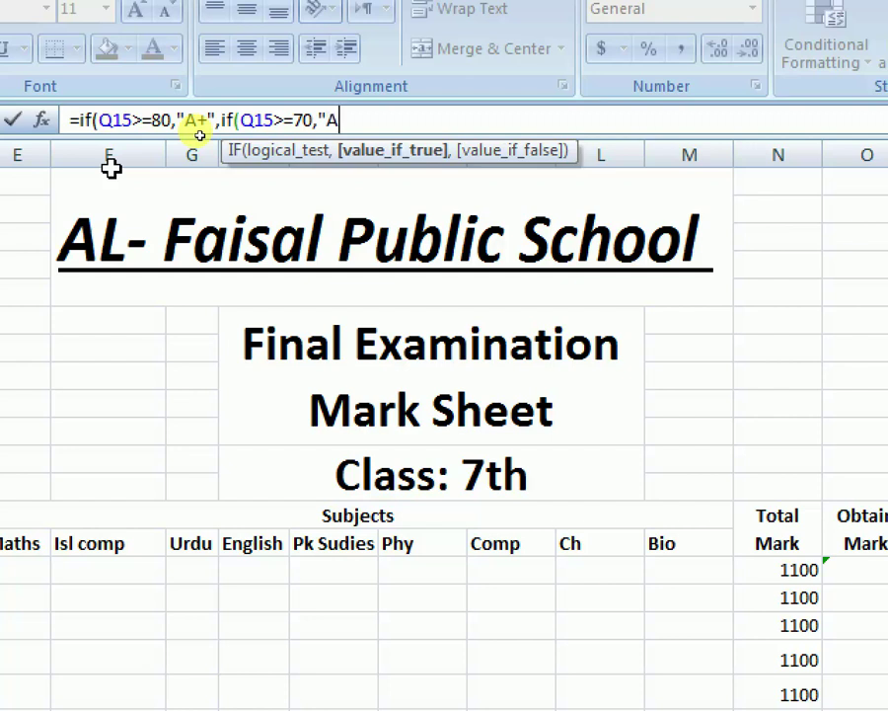
type("\"")
type(",i")
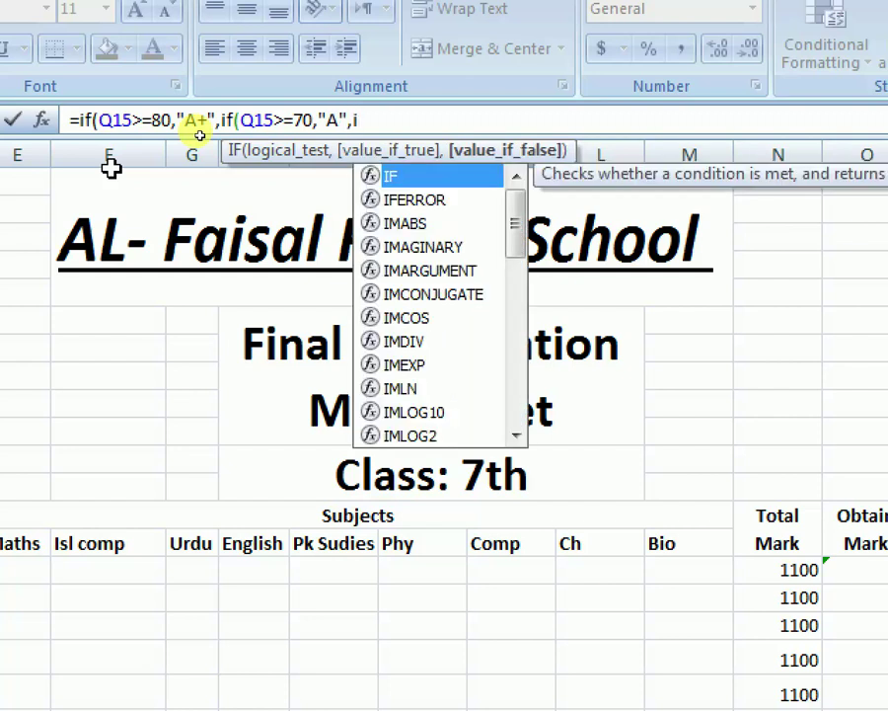
type("f(")
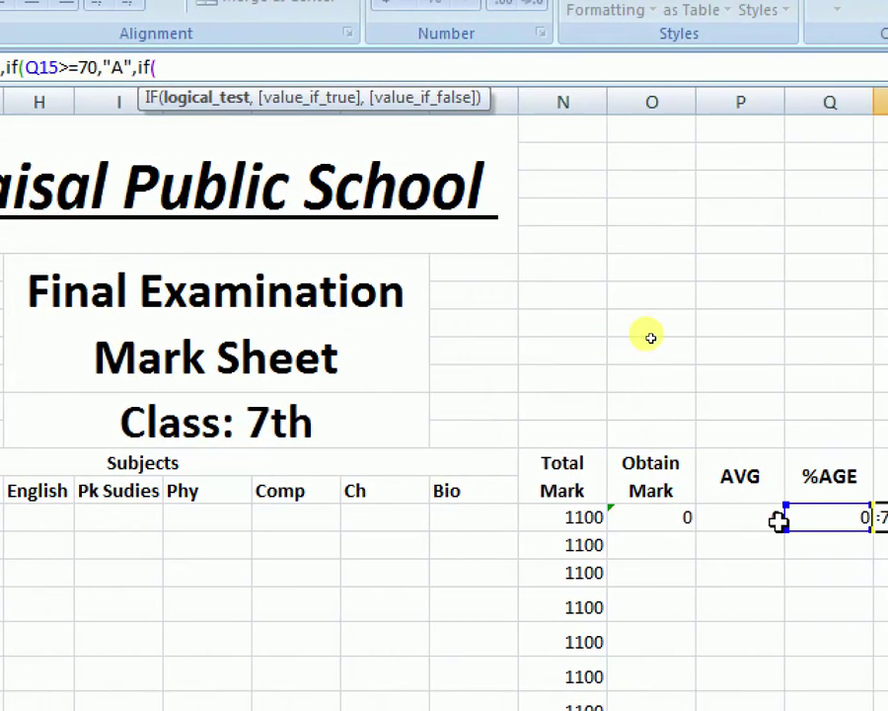
left_click(779, 520)
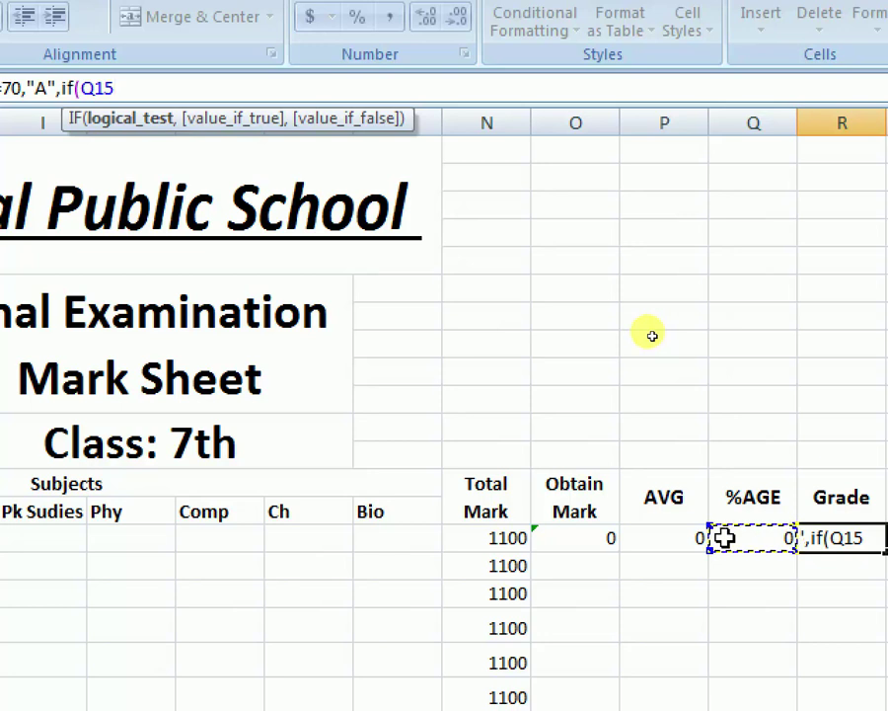
type(">")
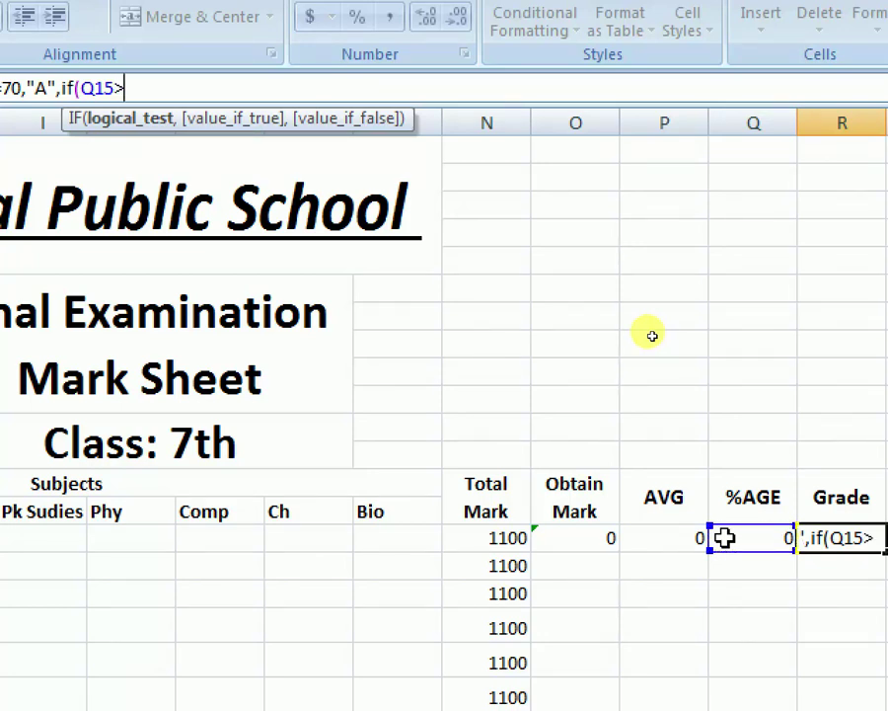
type("=")
type("60,")
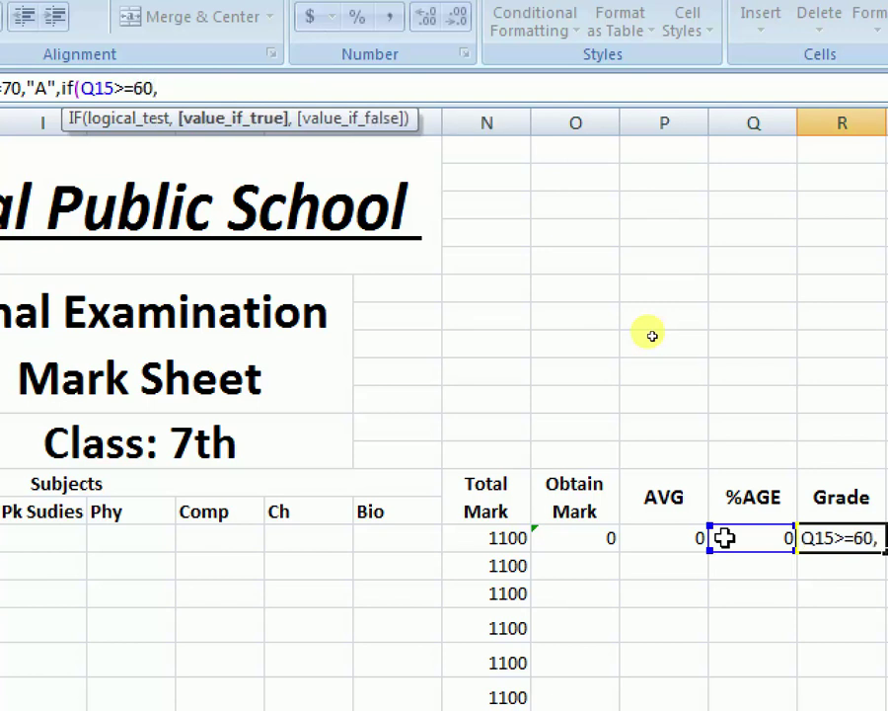
type("\"")
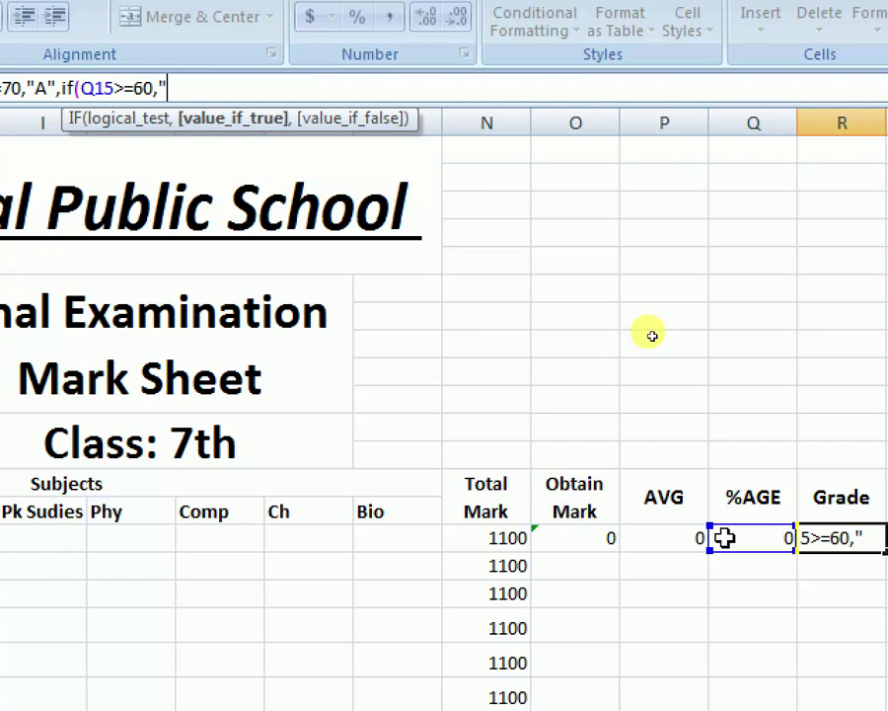
type("B\"")
type(",if")
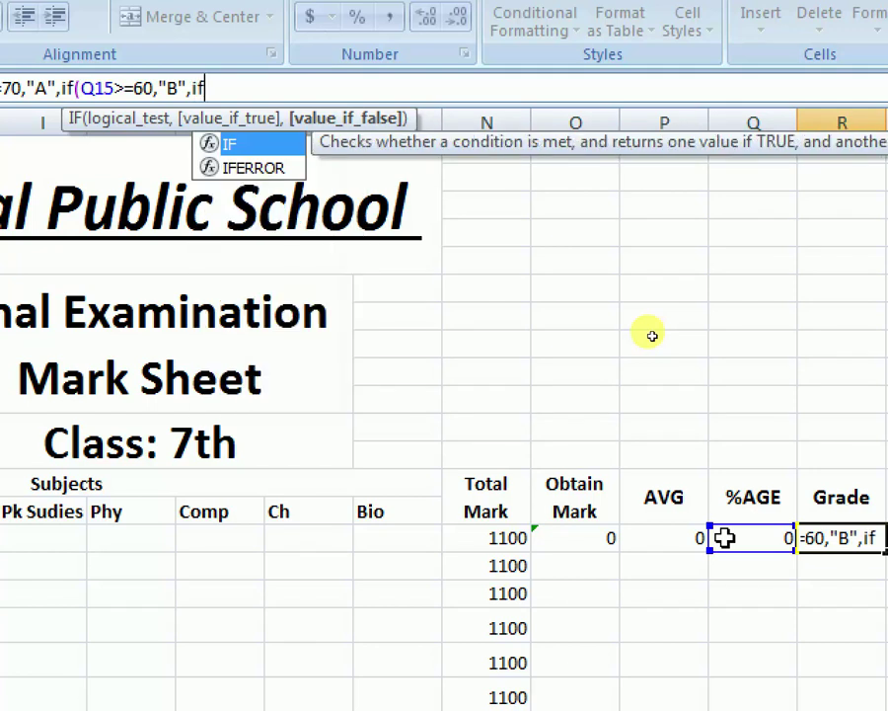
type("(")
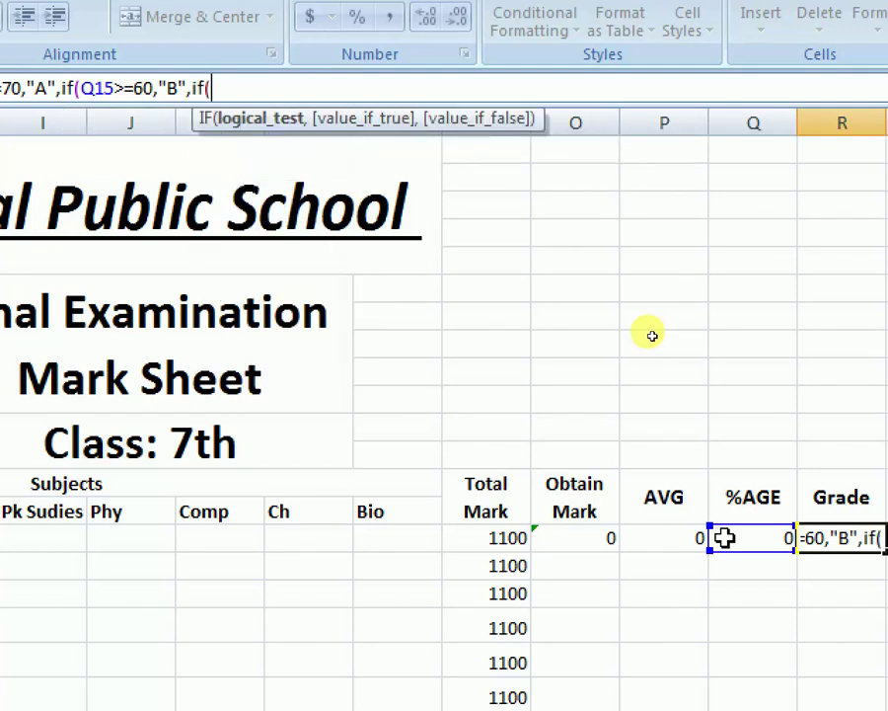
Continue the grade formula: Q15>=50 gives C, >=40 D, >=33 E, otherwise Fail, then close all brackets
left_click(730, 536)
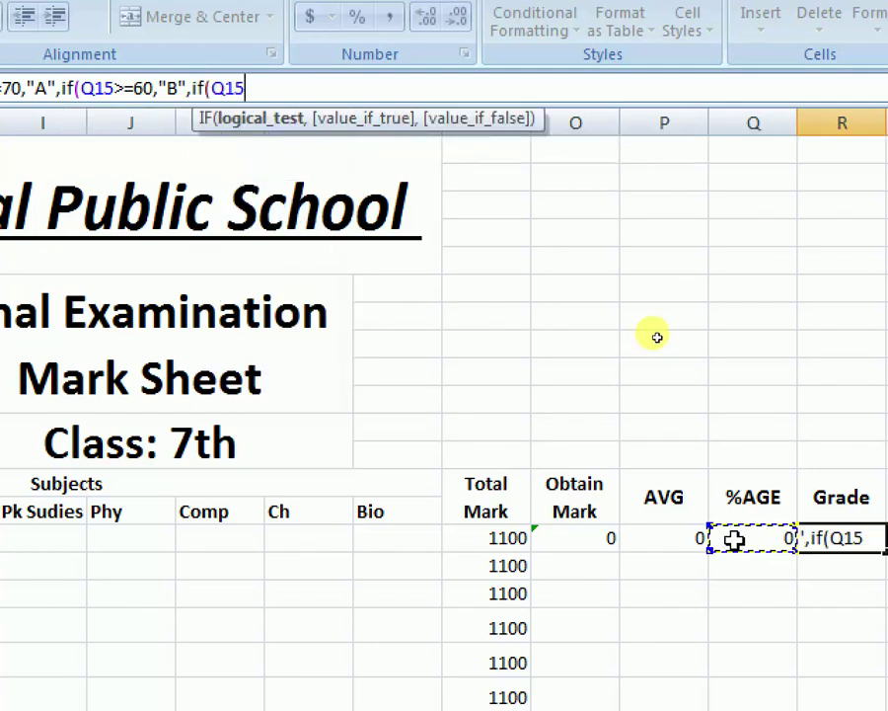
type(">")
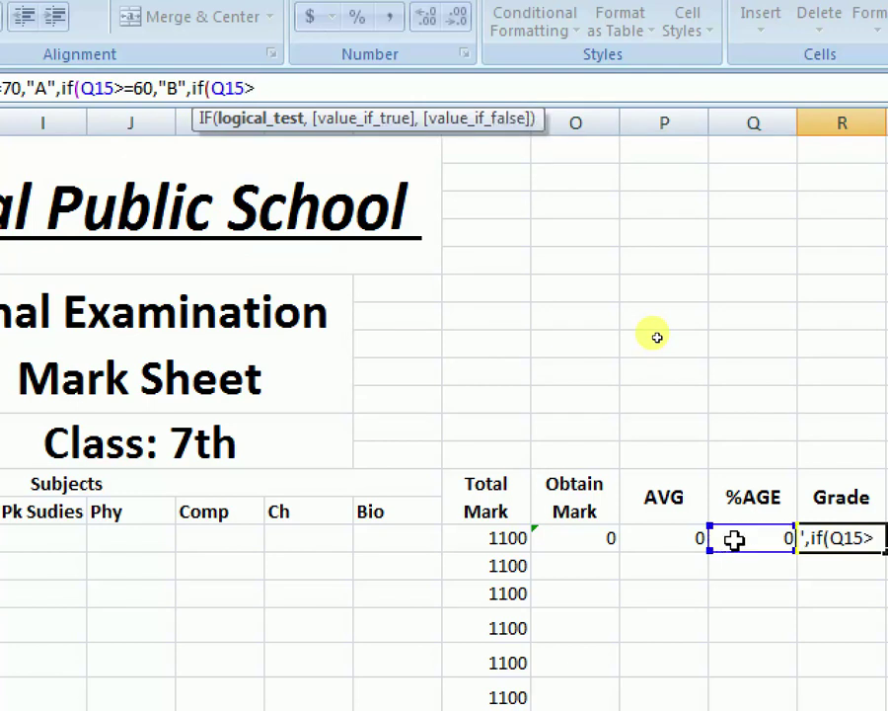
type("=")
type("50")
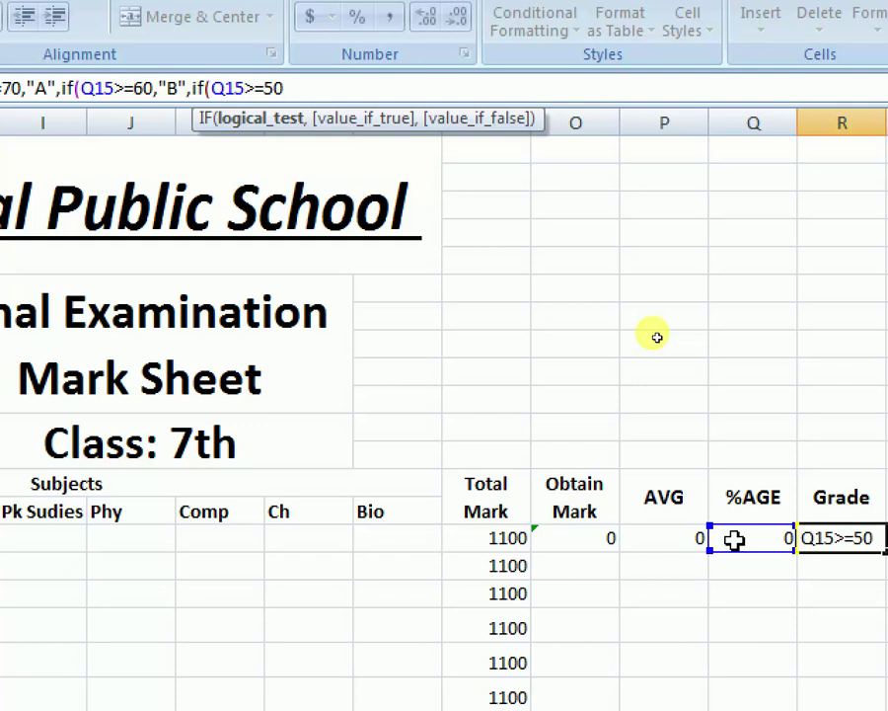
type(",\"")
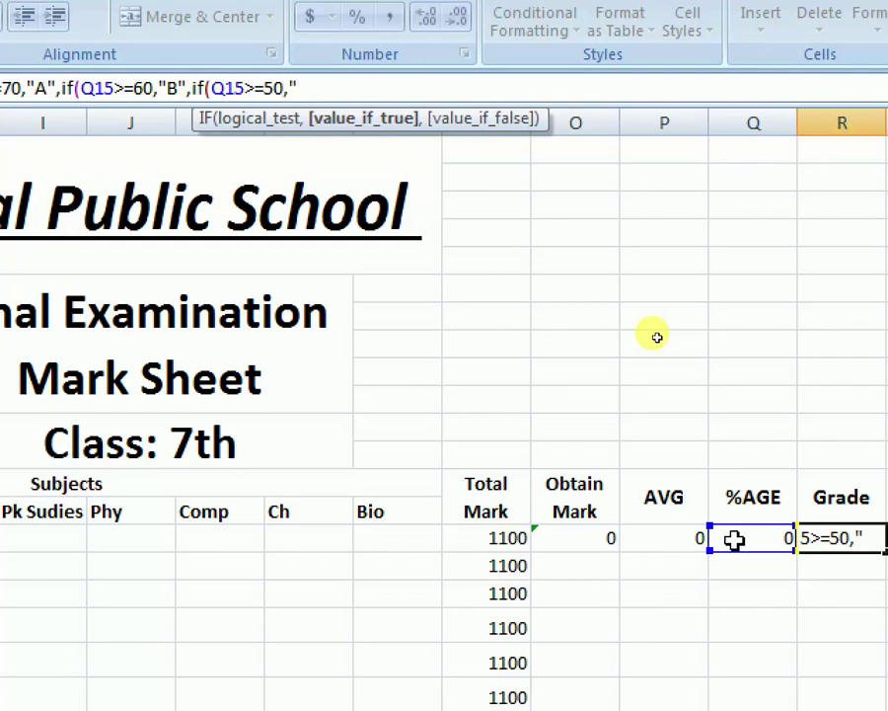
type("C")
type("\",")
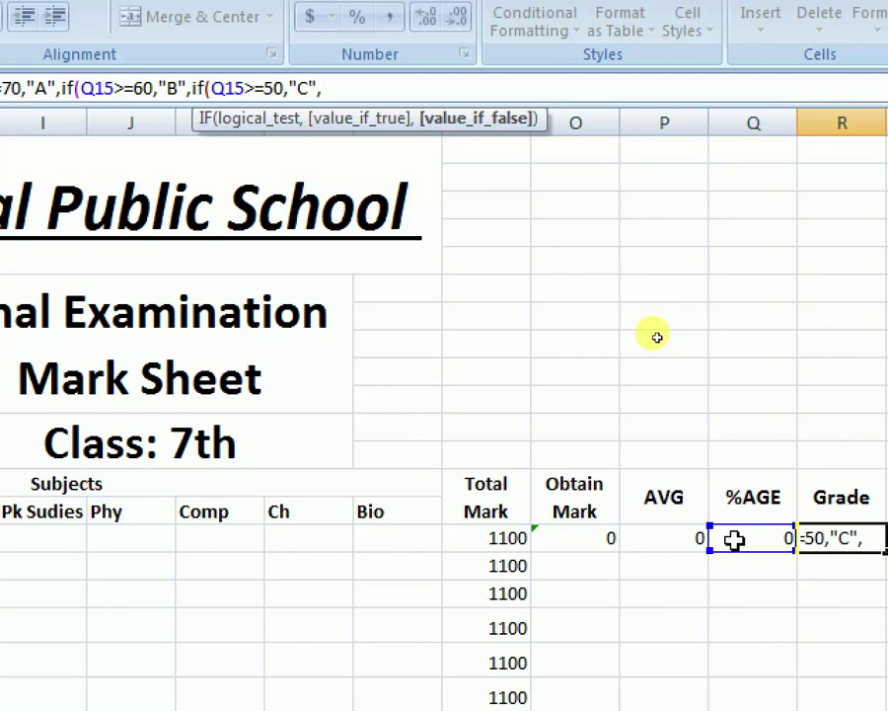
type("if")
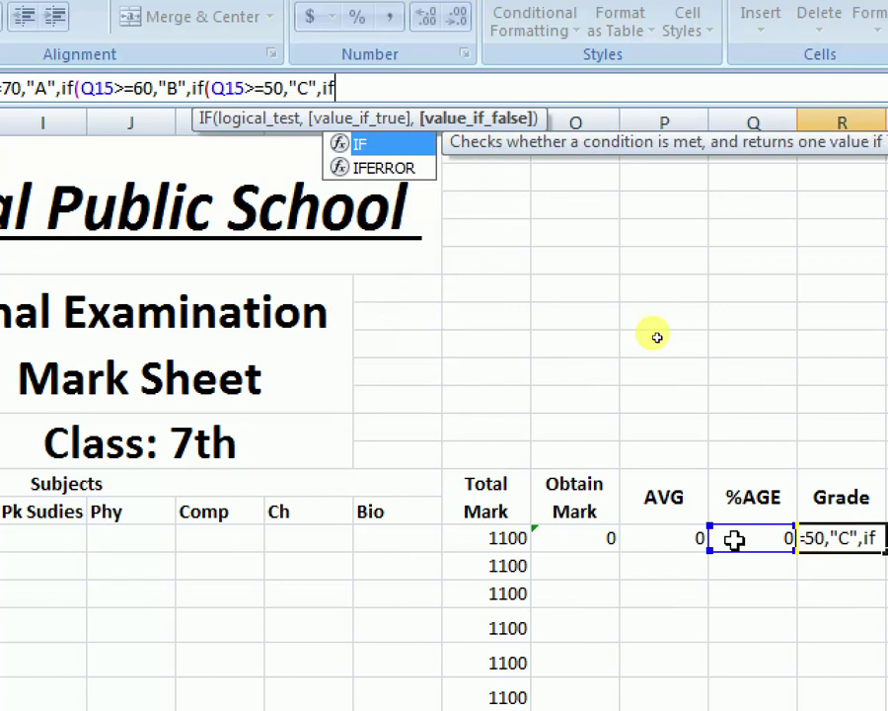
type("(")
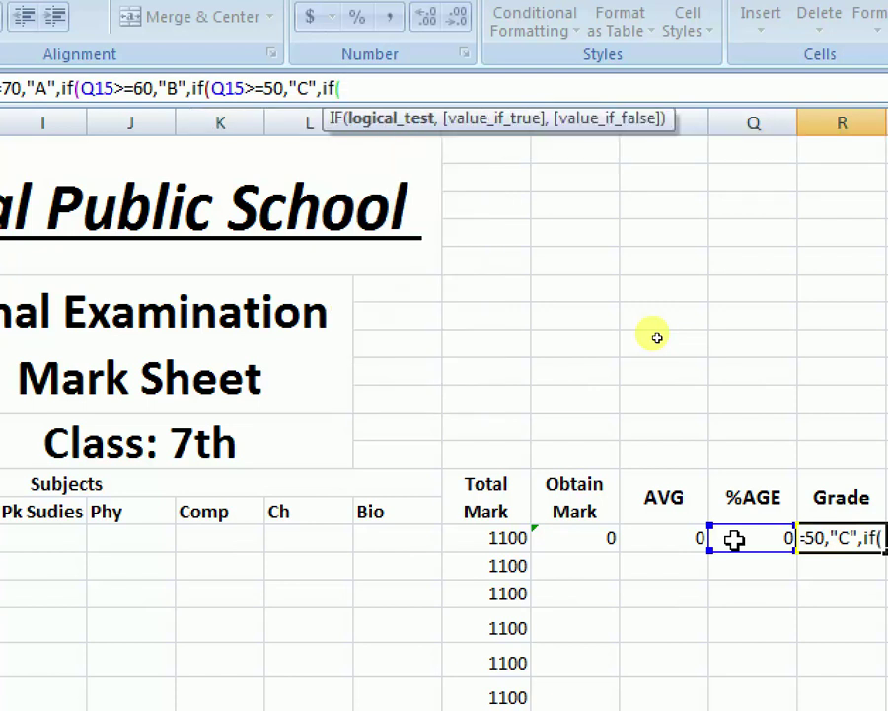
left_click(736, 539)
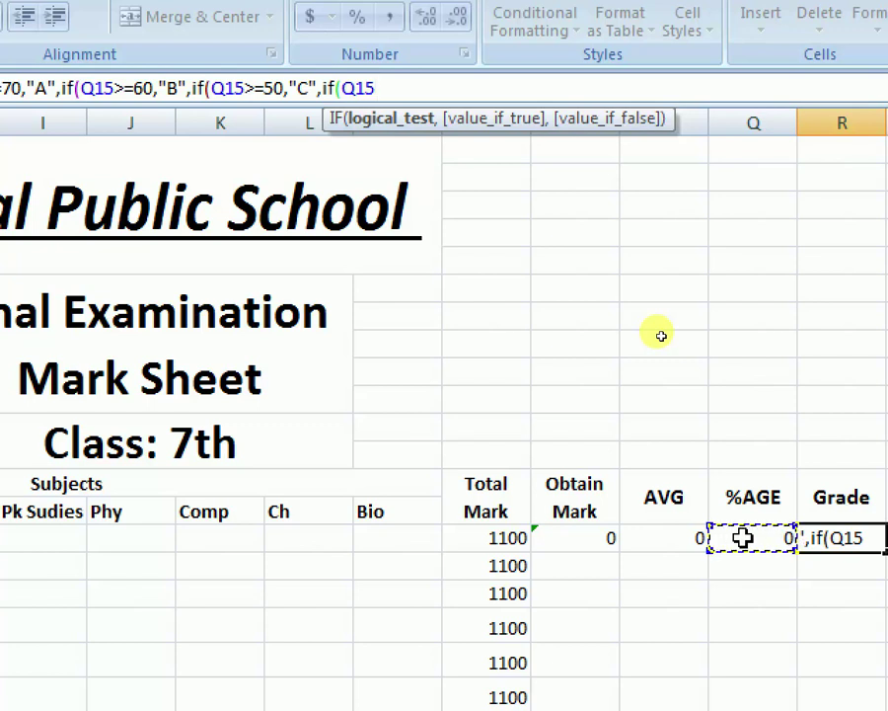
type(">")
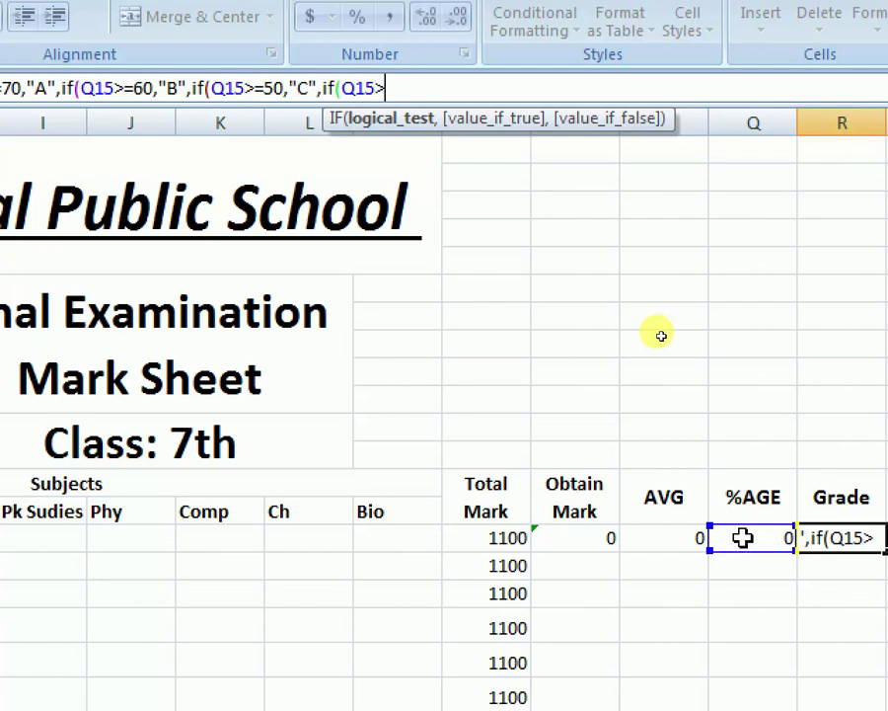
type("=")
type("40,")
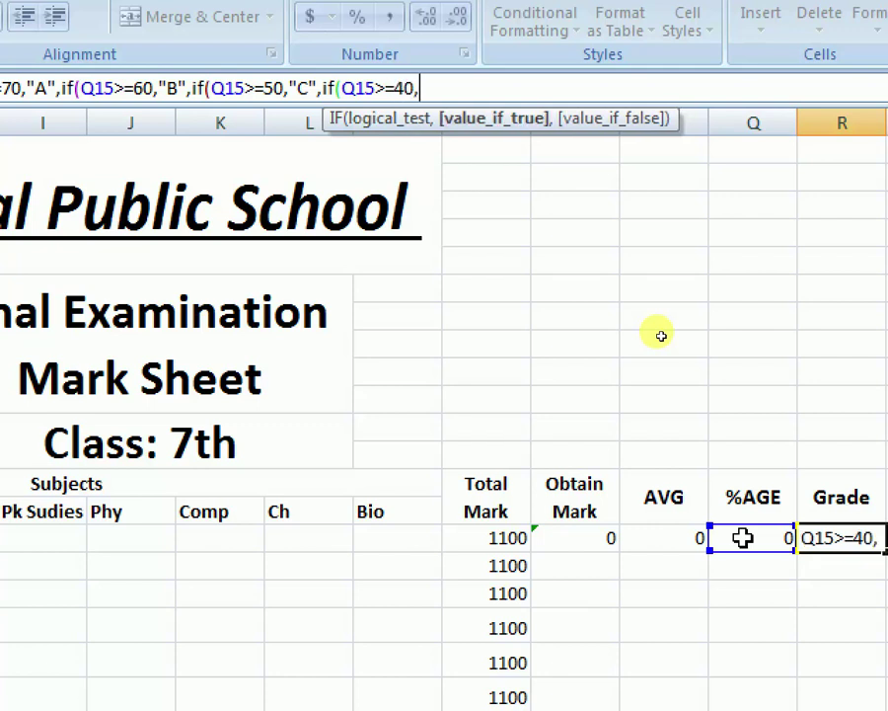
type("\"")
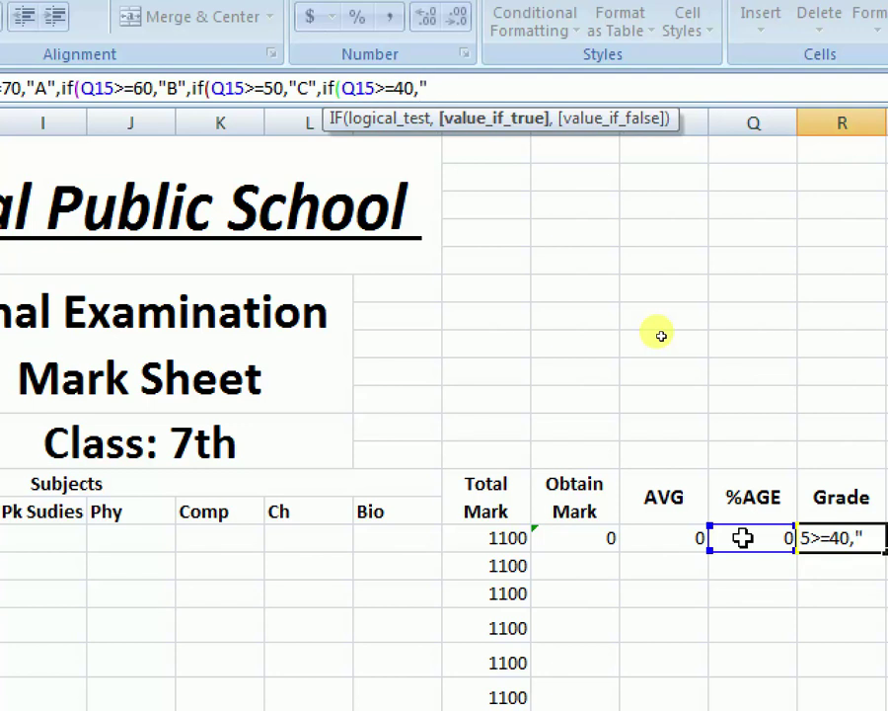
type("D\"")
type(",if")
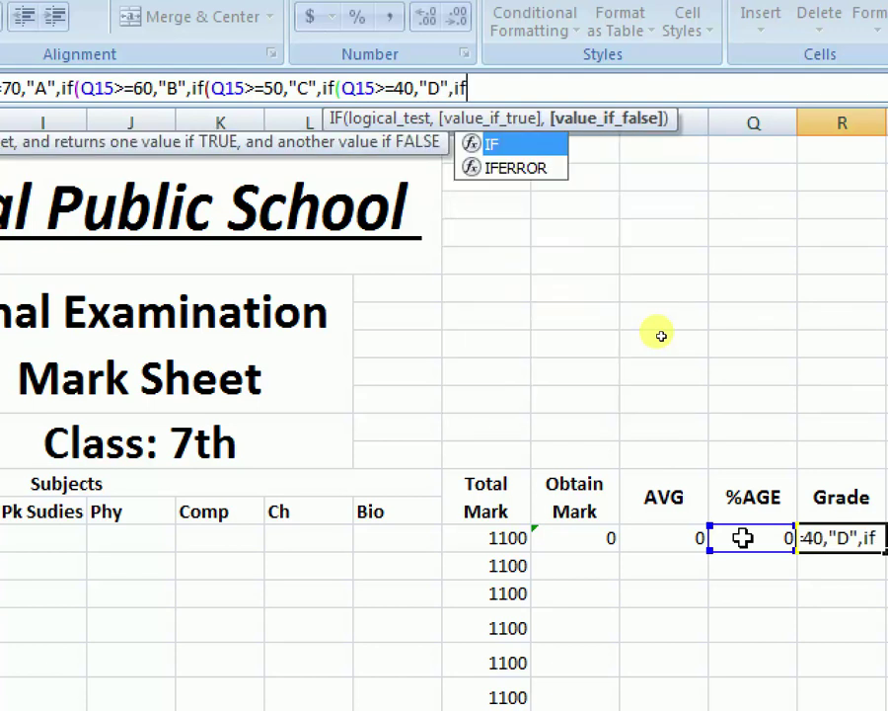
type("(")
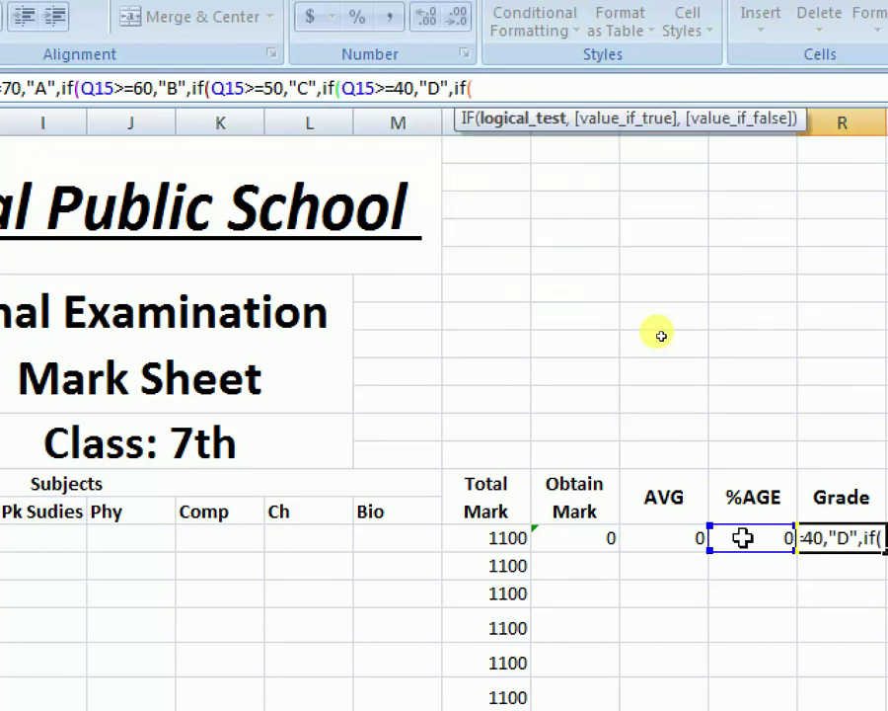
left_click(742, 537)
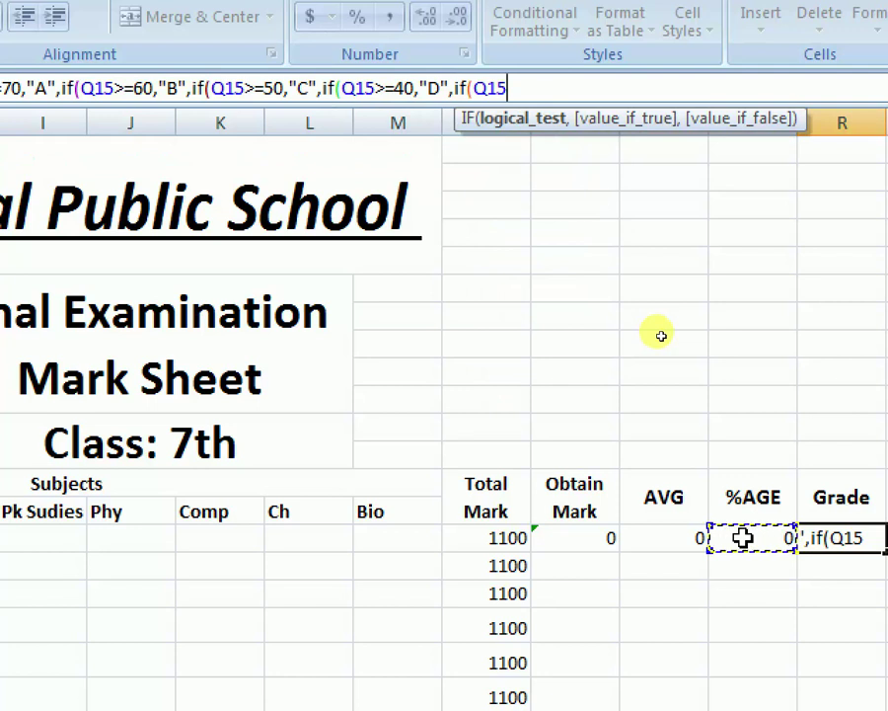
type(">=")
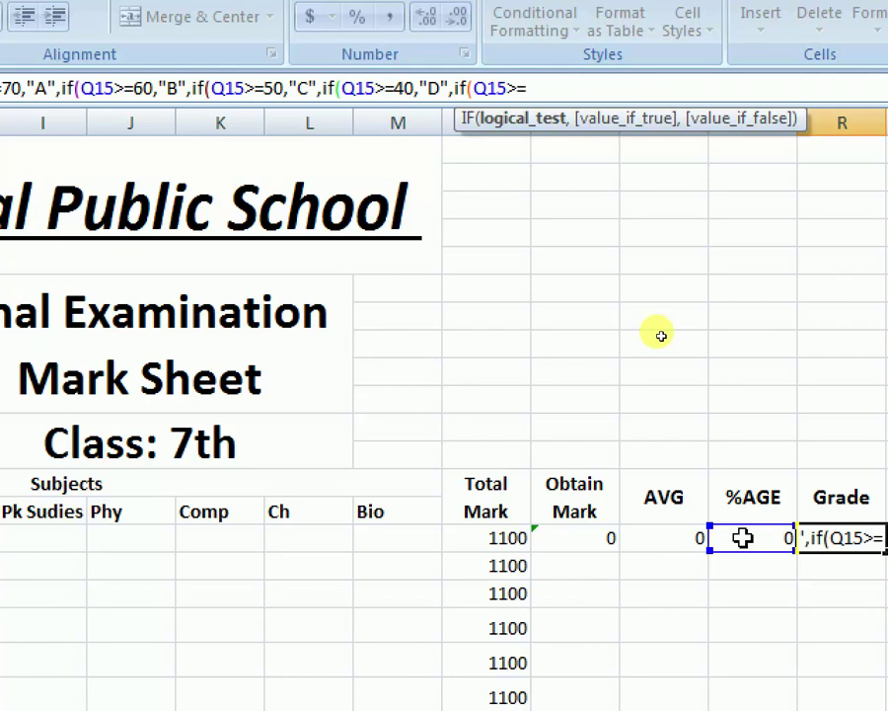
type("33")
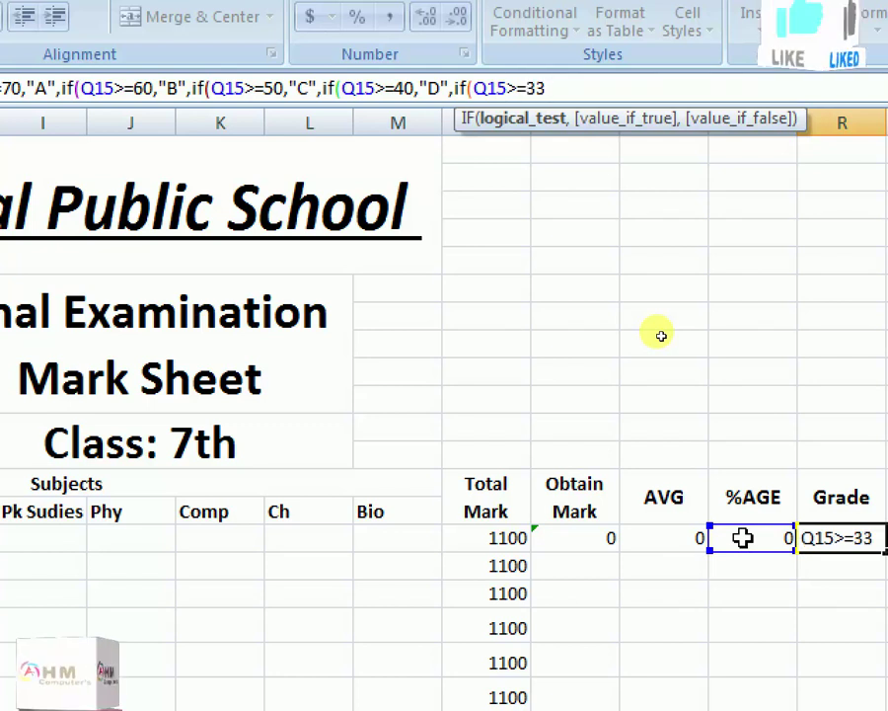
type(",")
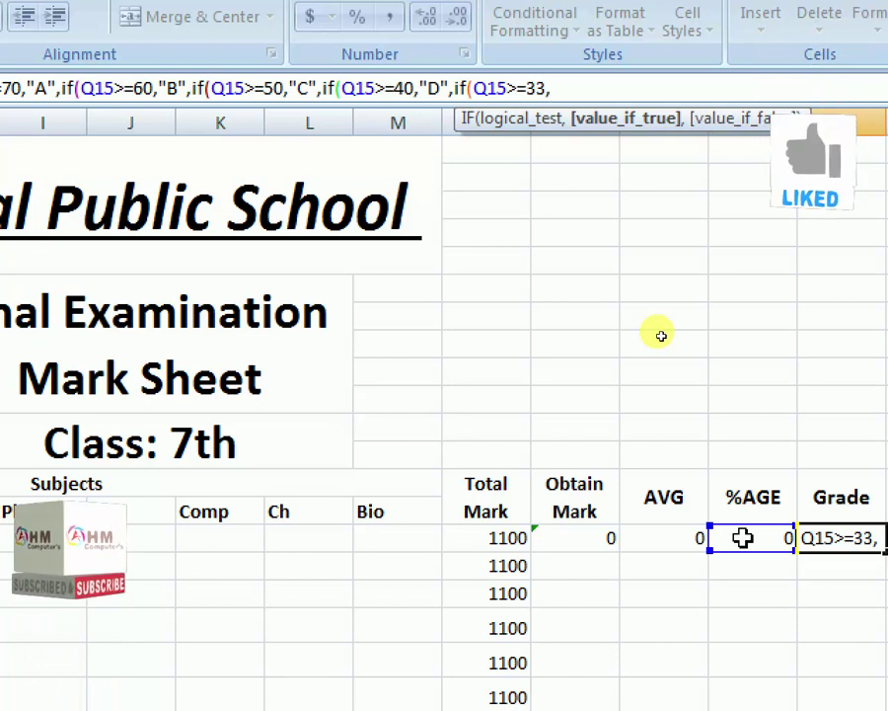
type("\"E")
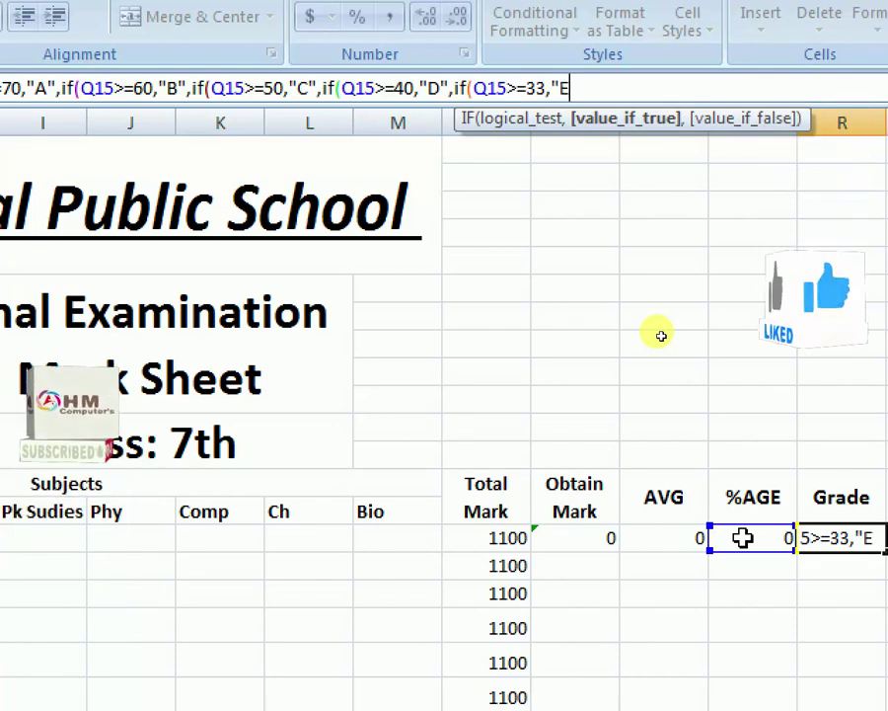
type("\"")
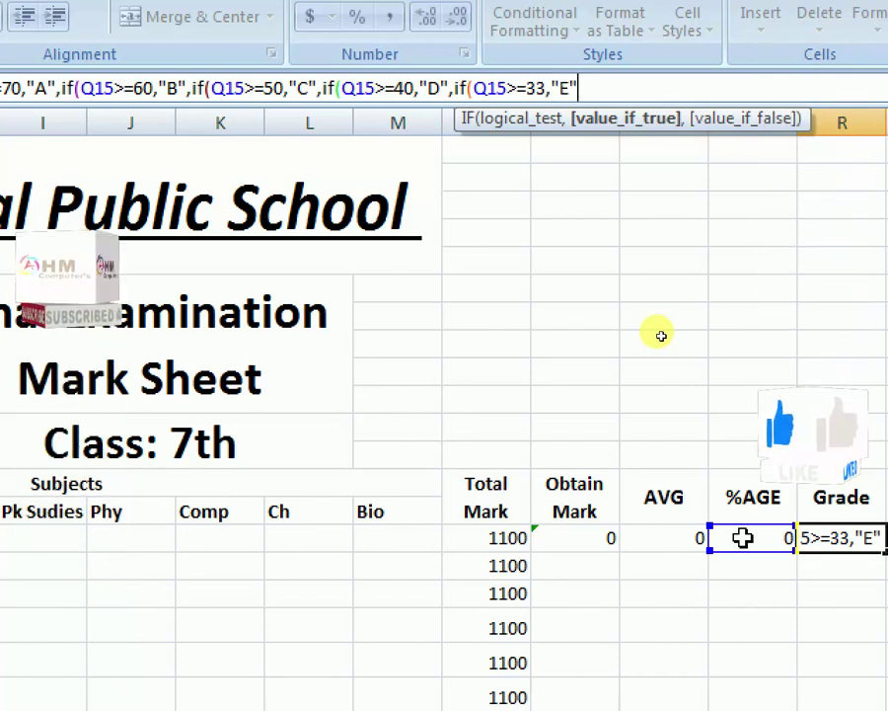
type(",")
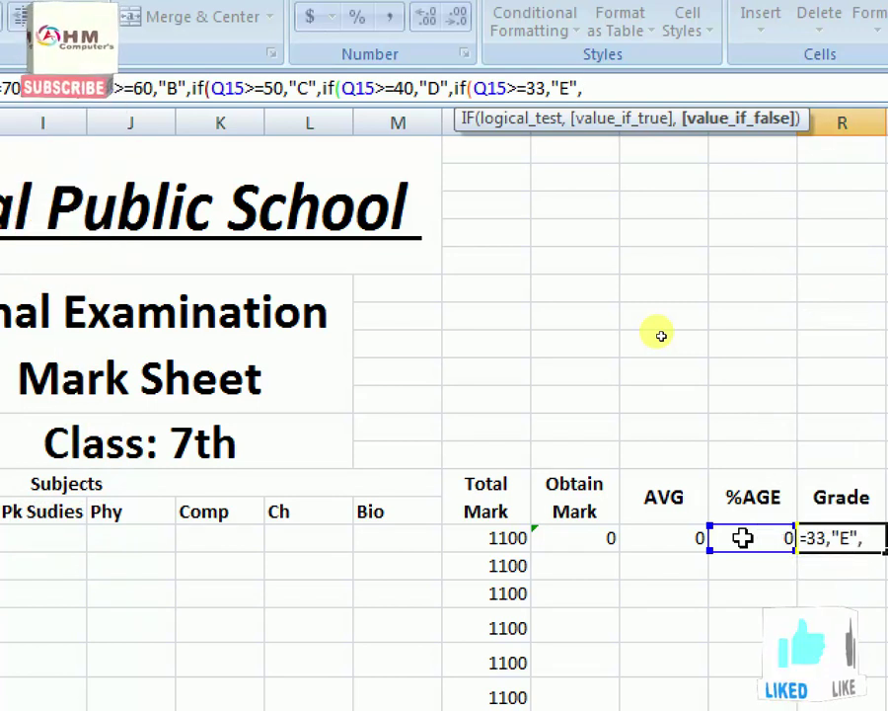
type("Fa")
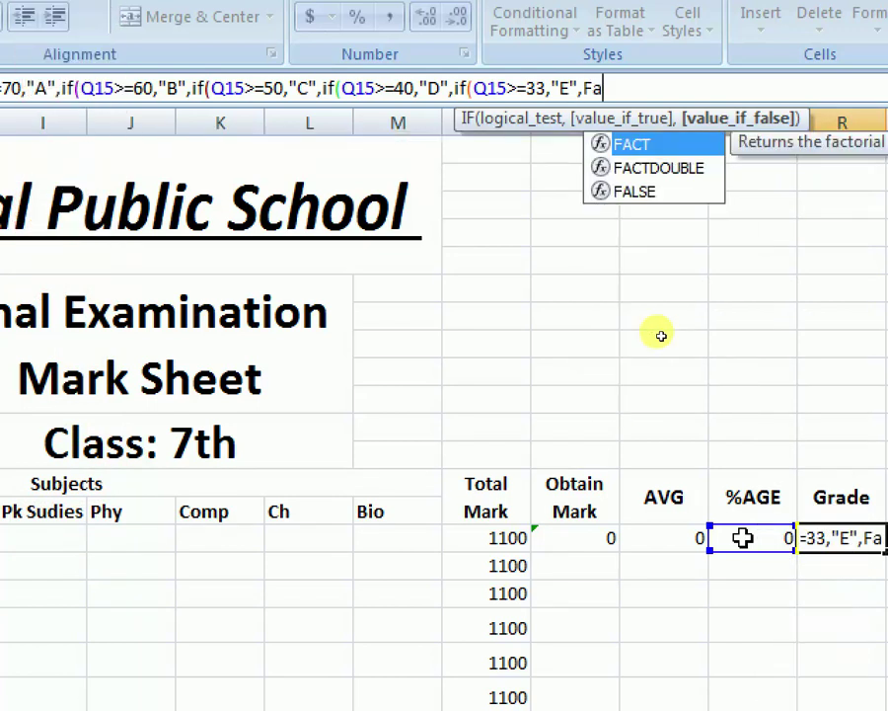
type("il")
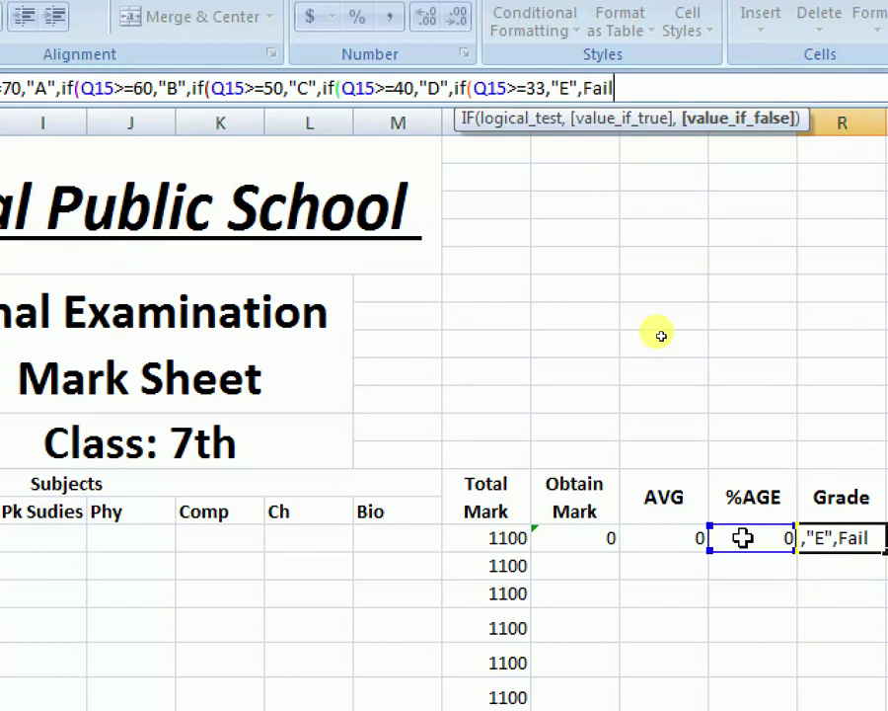
type(",\"A+\",if(Q15>")
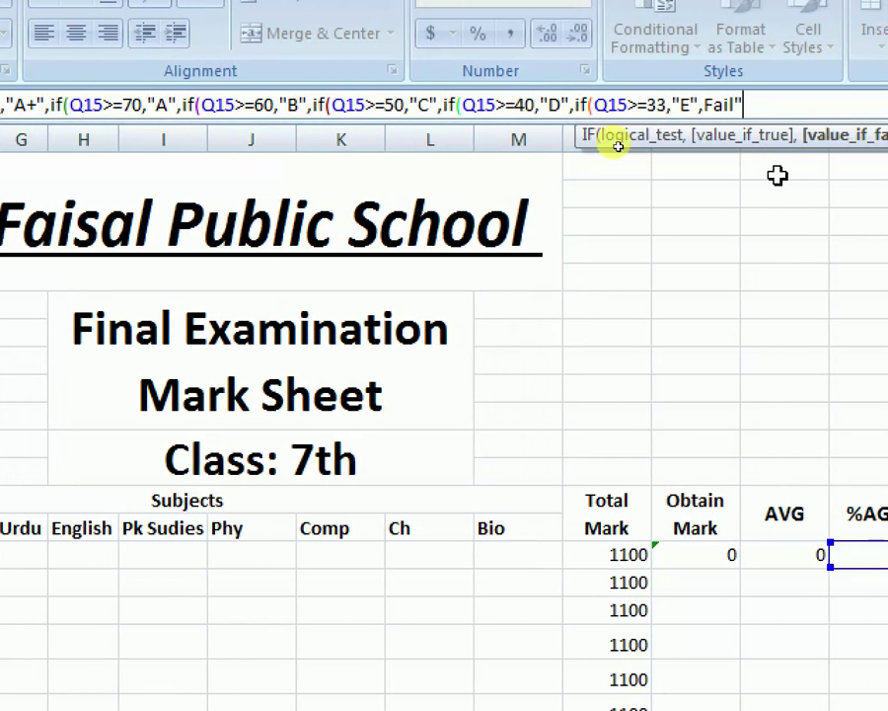
type("))))))")
Commit the nested grade formula, accepting Excel's correction, so R15 shows Fail
key("Return")
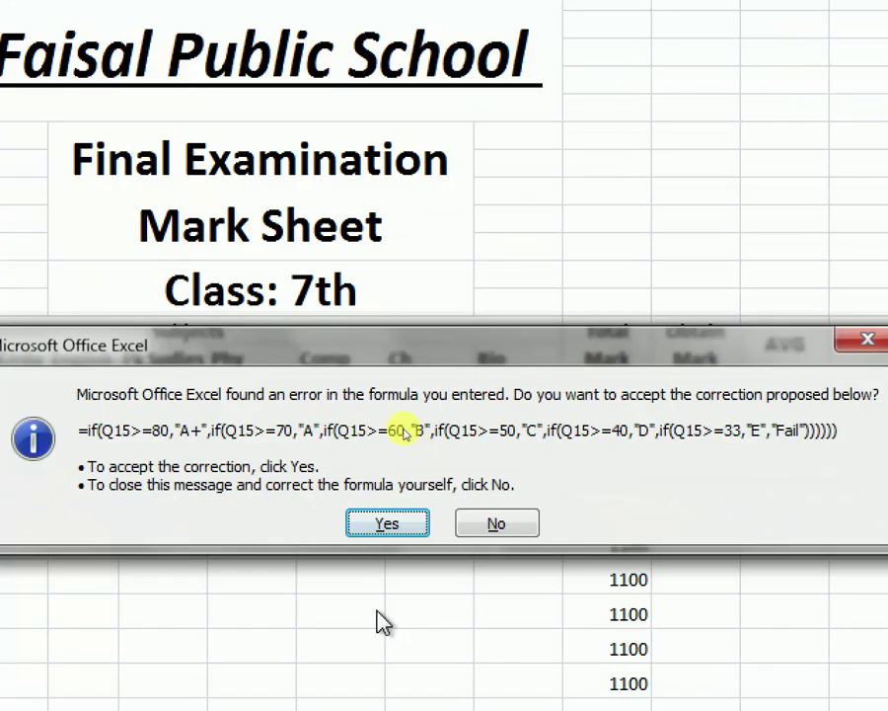
left_click(396, 521)
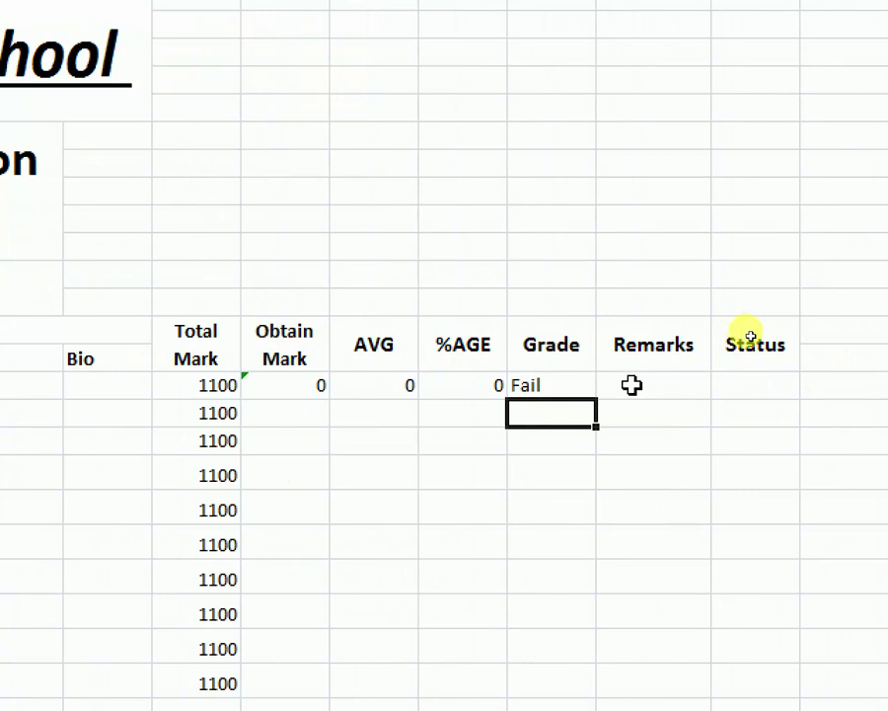
left_click(632, 385)
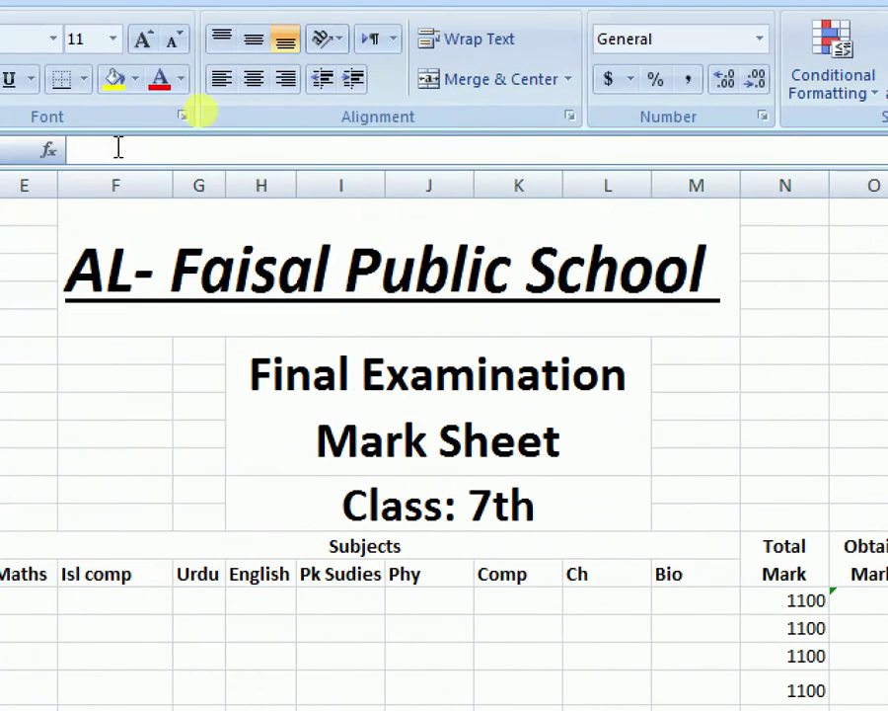
Begin the S15 Remarks formula as =if(R15="A+","Excellent",if(
left_click(122, 148)
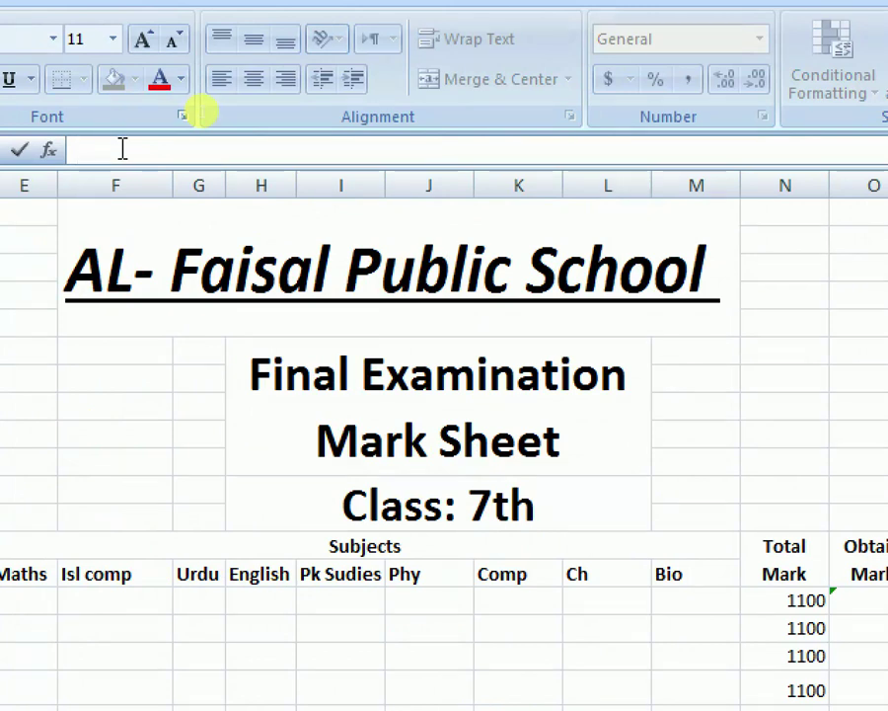
type("=")
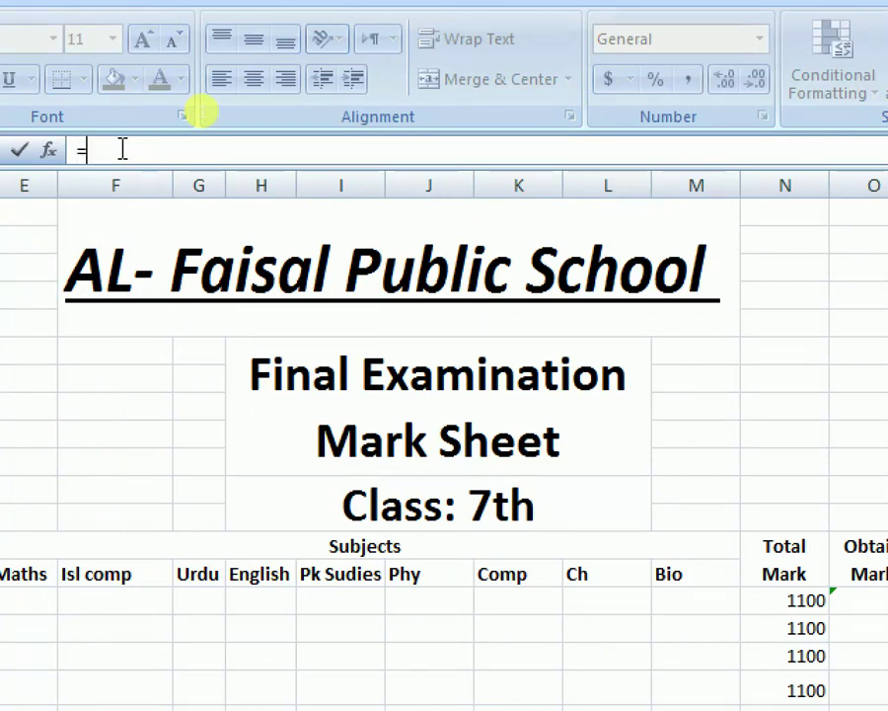
type("if")
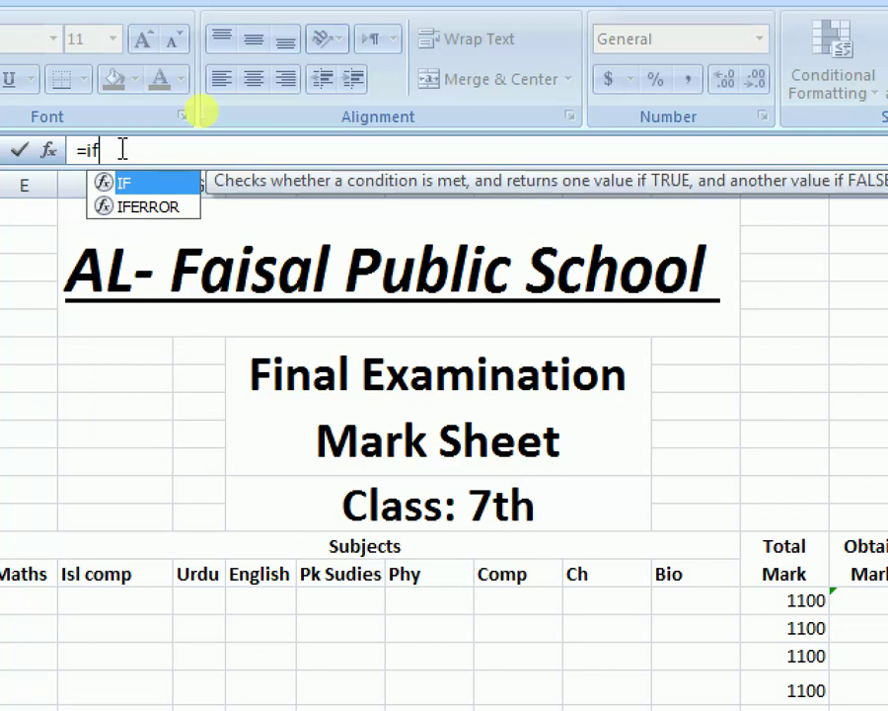
type("(")
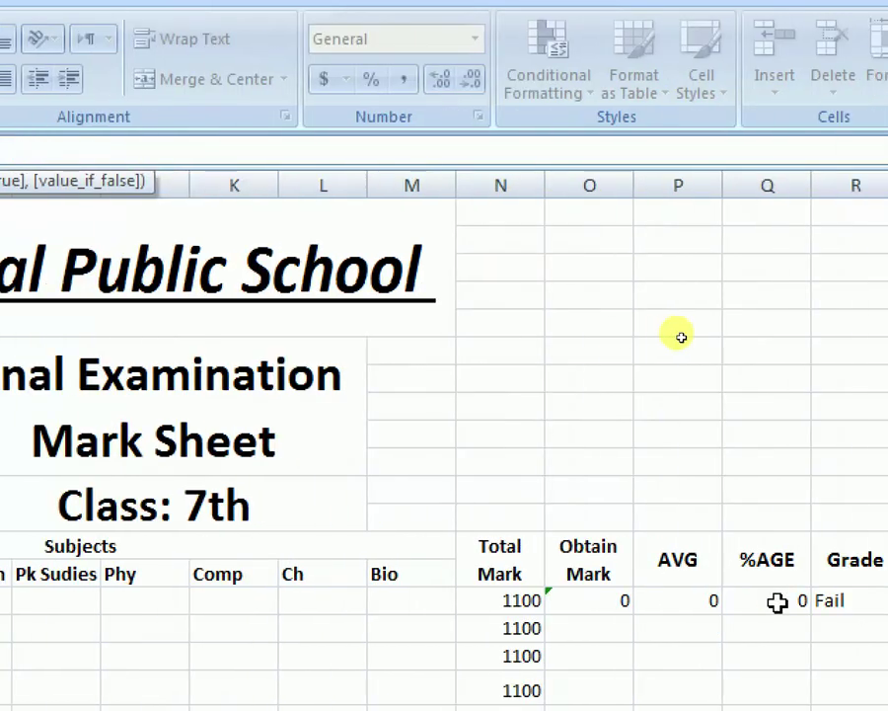
left_click(775, 609)
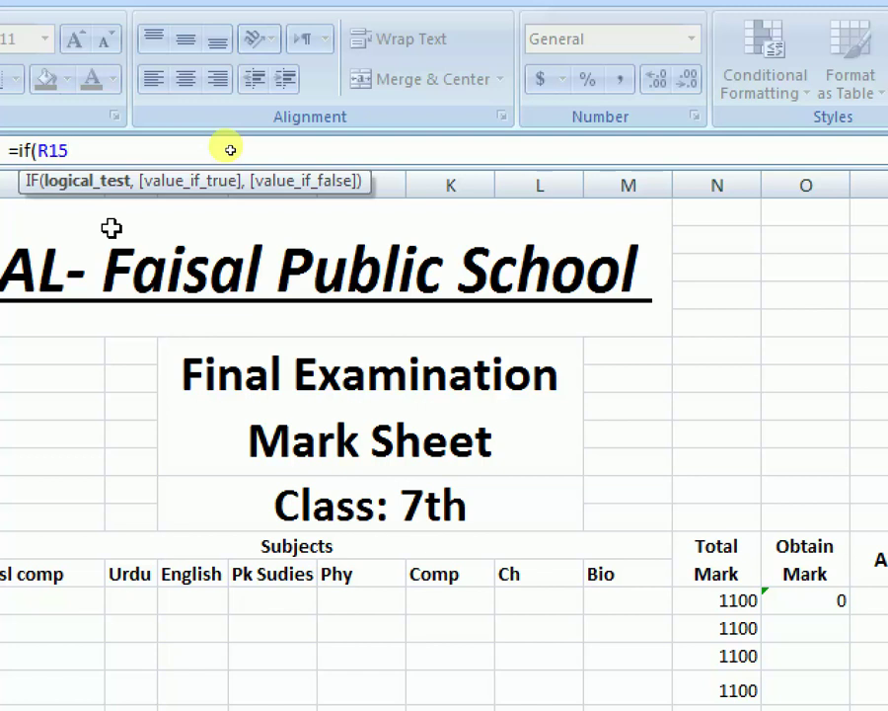
type("=")
type("\"")
type("A+\"")
type(",")
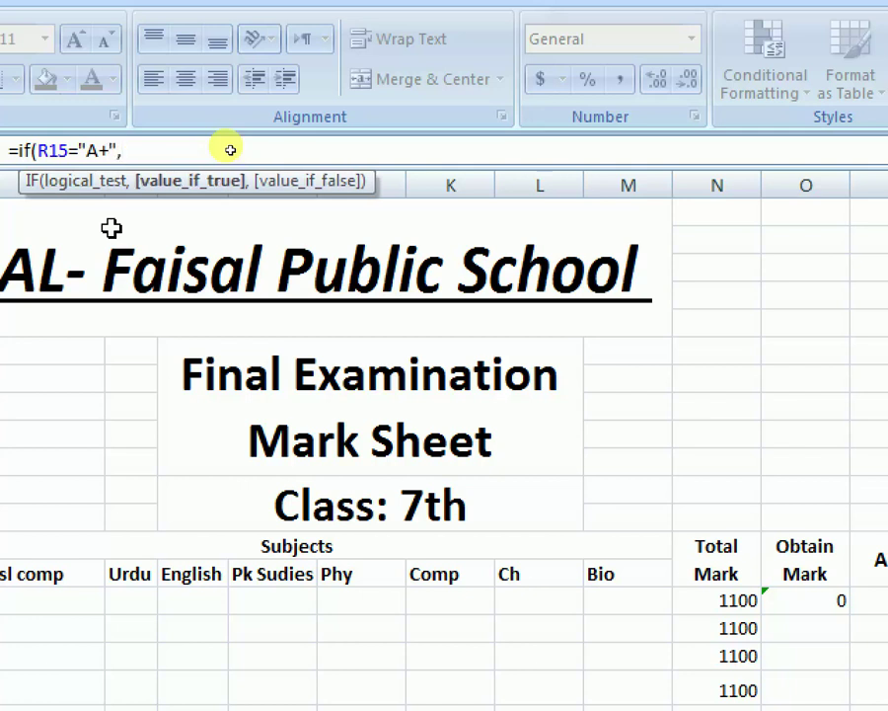
type("E")
key("BackSpace")
type("\"E")
type("xcellent")
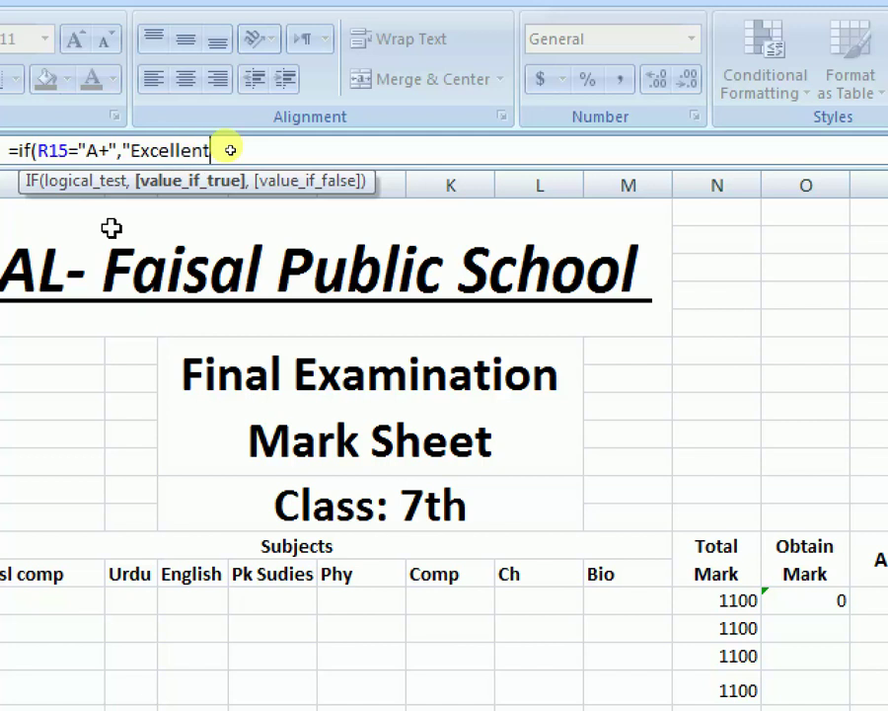
type("\"")
type(",i")
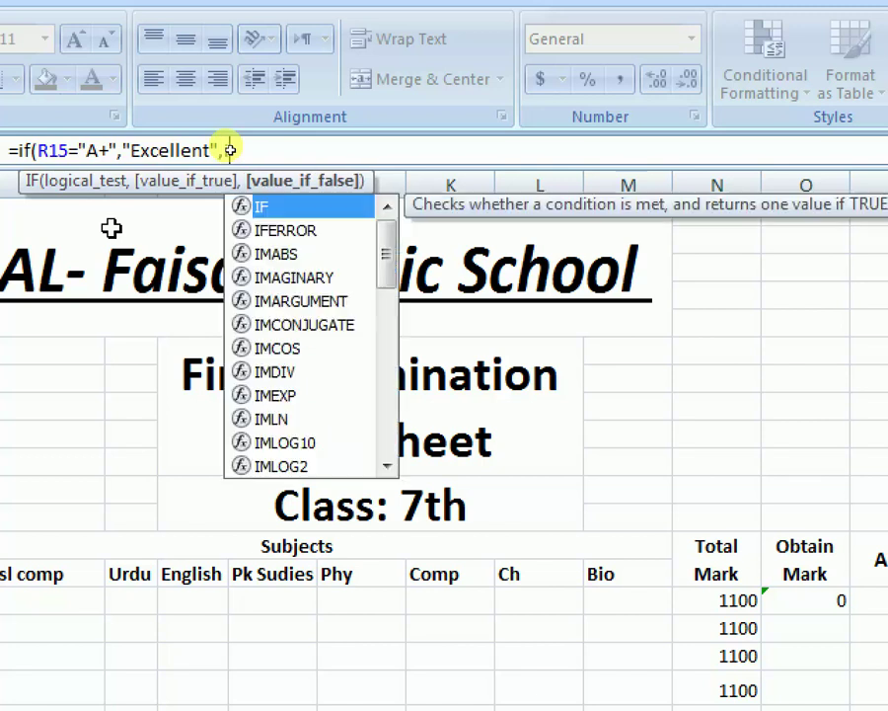
type("f")
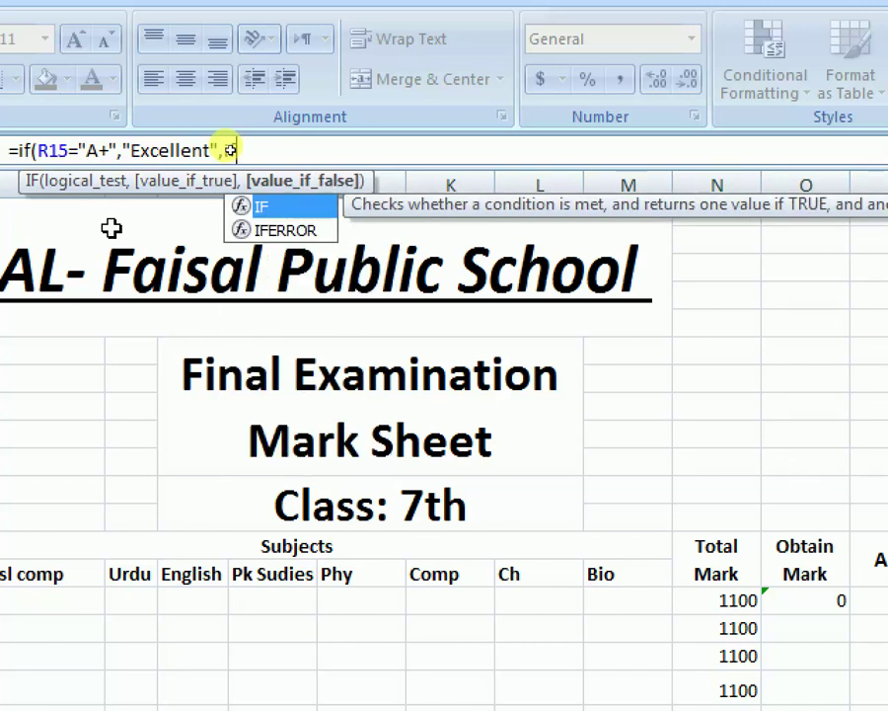
type("(")
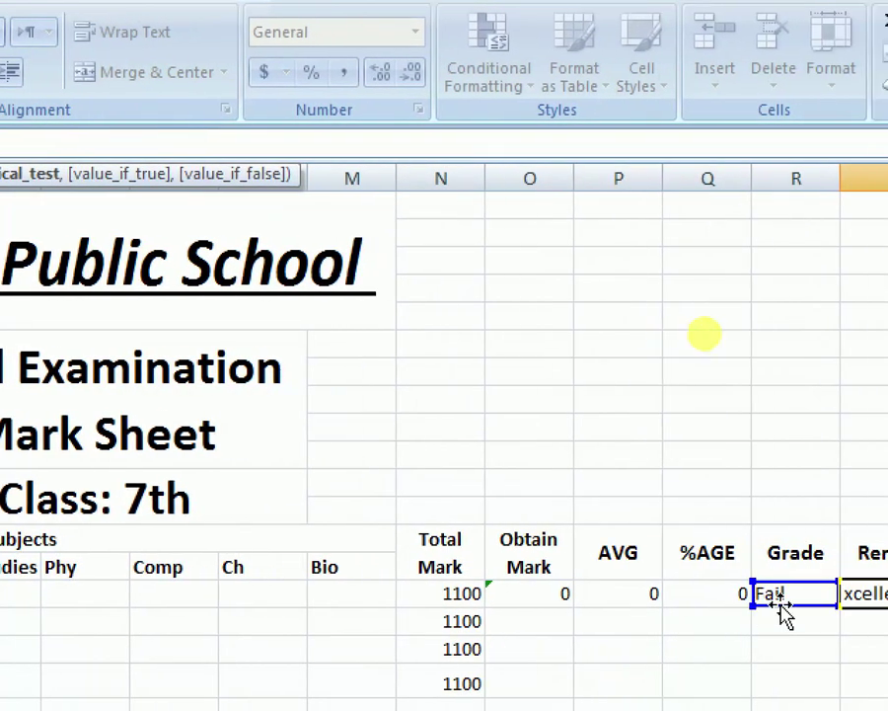
Add R15="A" giving "V.Good" and R15="B" giving "Good" to the Remarks formula, quoting Good correctly
left_click(777, 593)
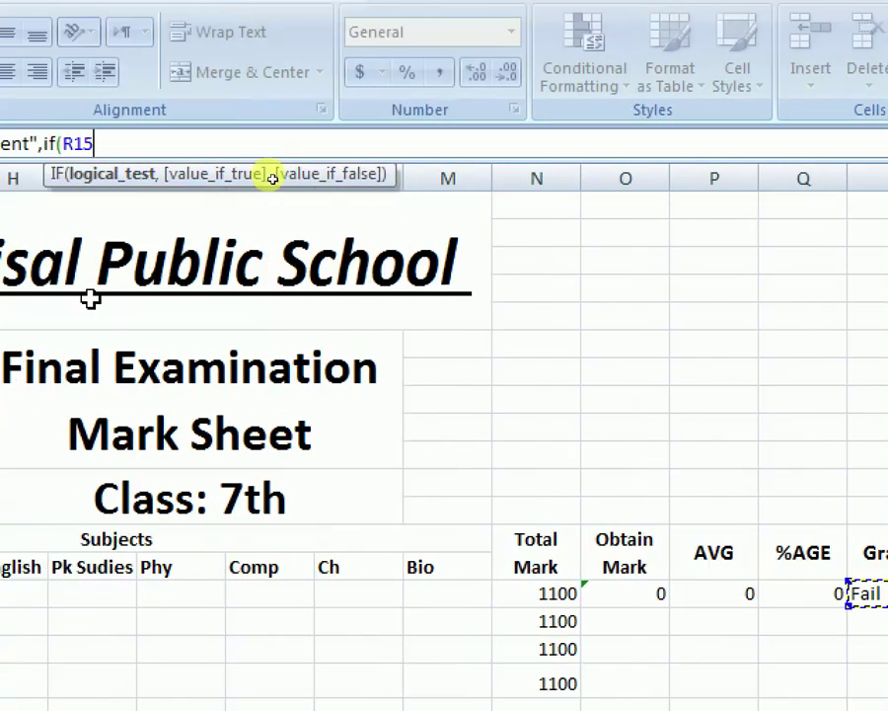
type("=")
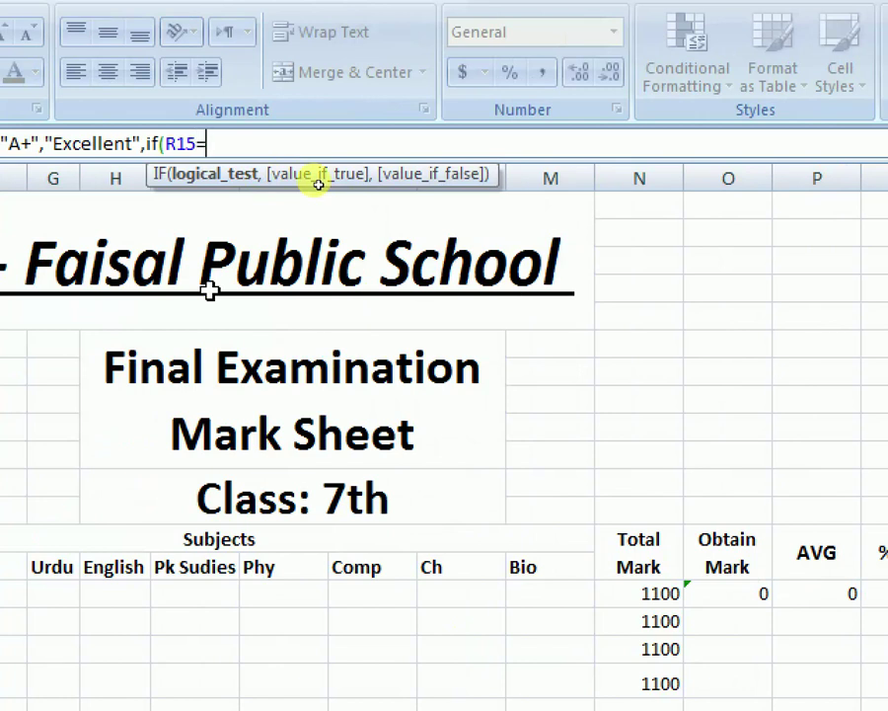
type("\"A")
type("\",")
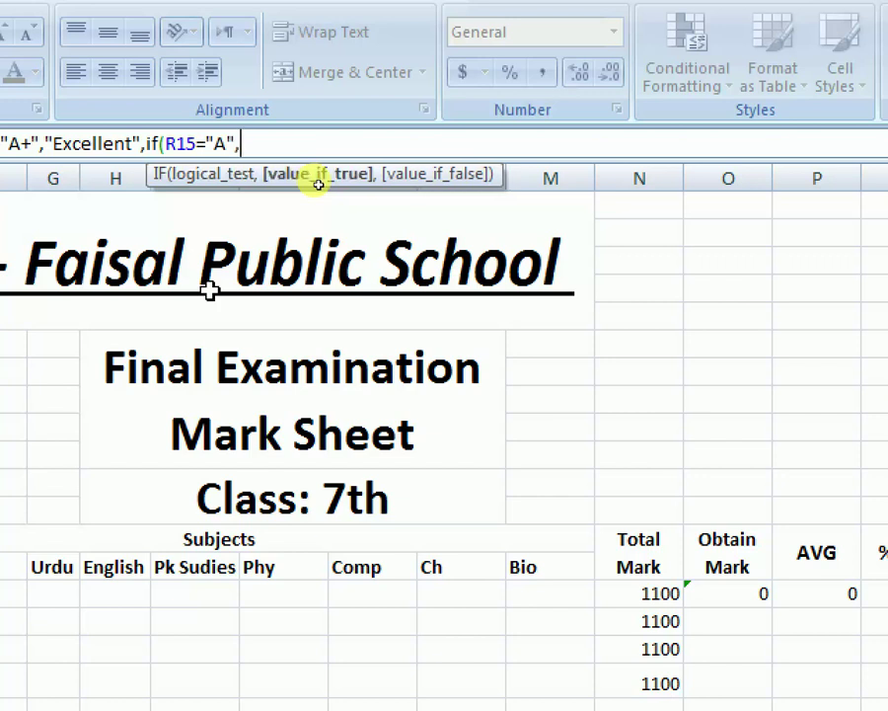
type("\"")
type("V.")
type("Good\"")
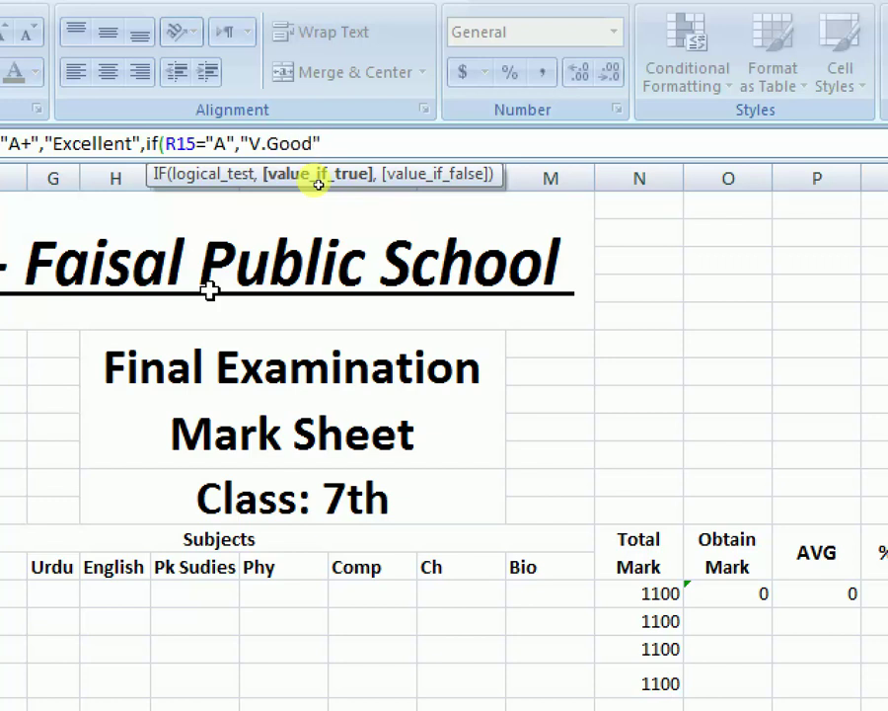
type(",if")
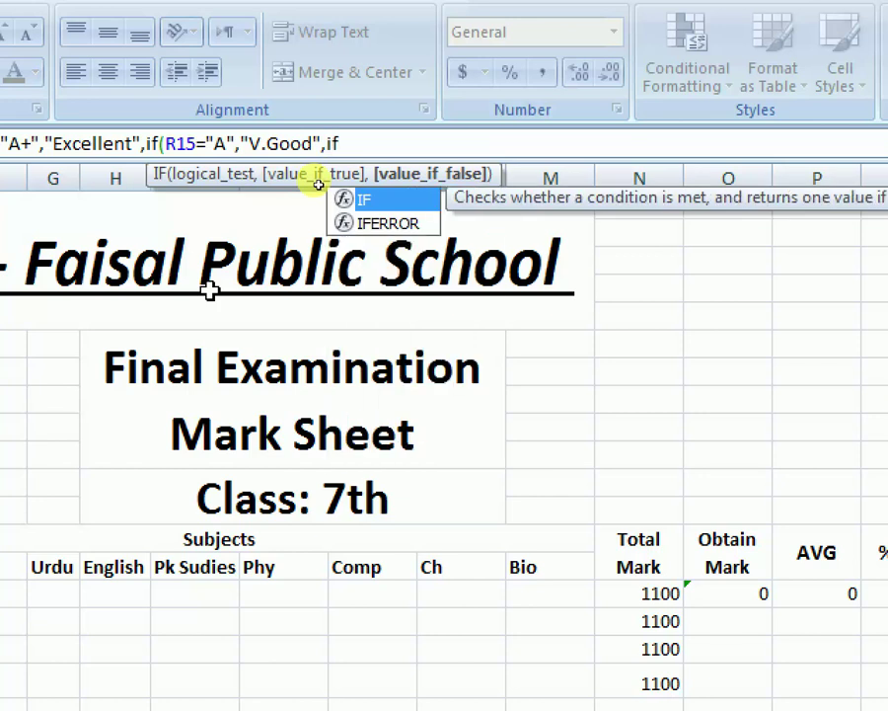
type("(")
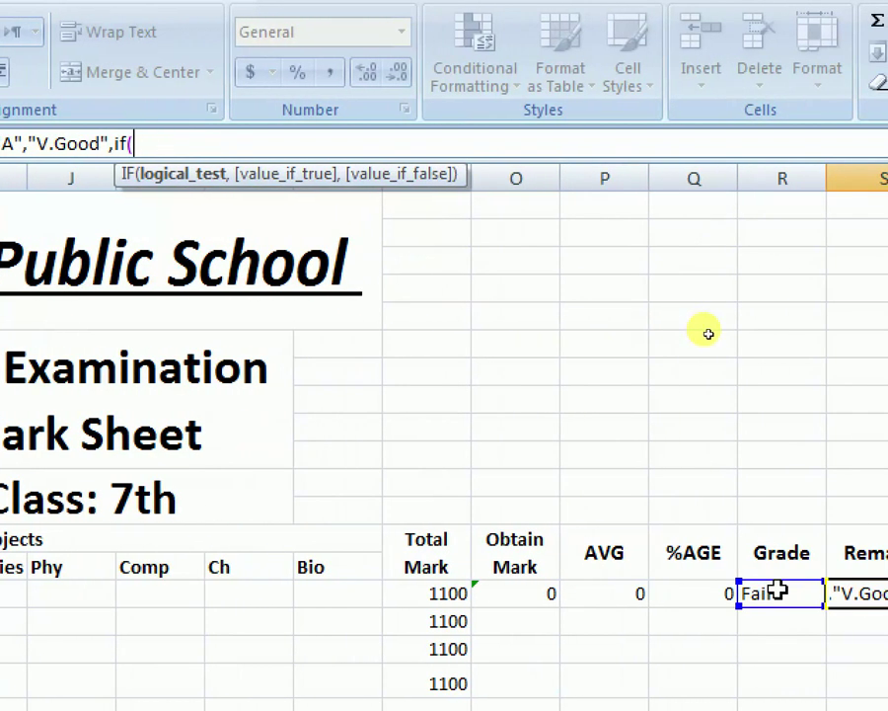
left_click(780, 590)
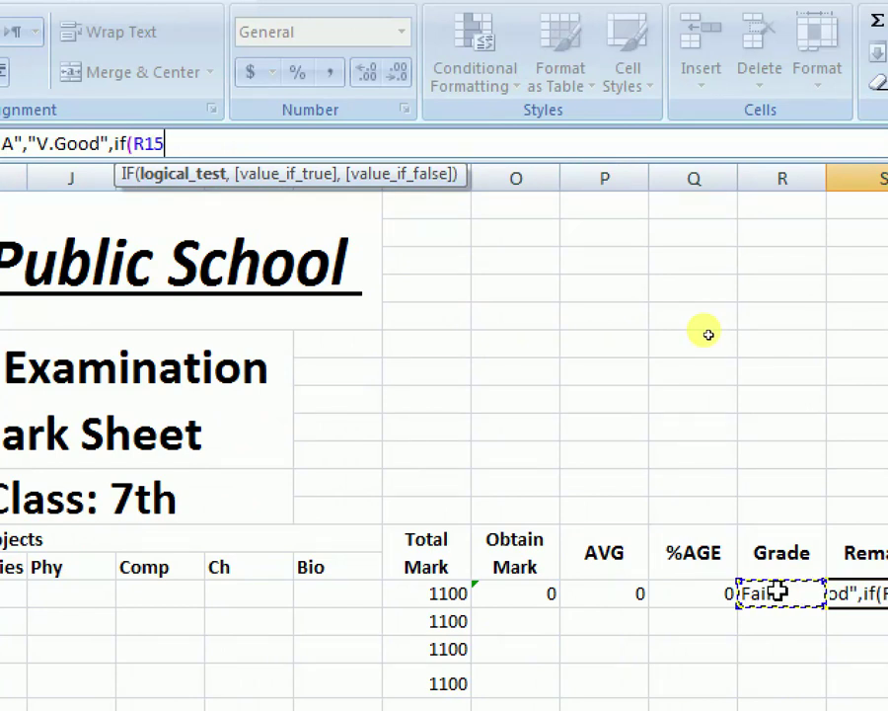
type("=")
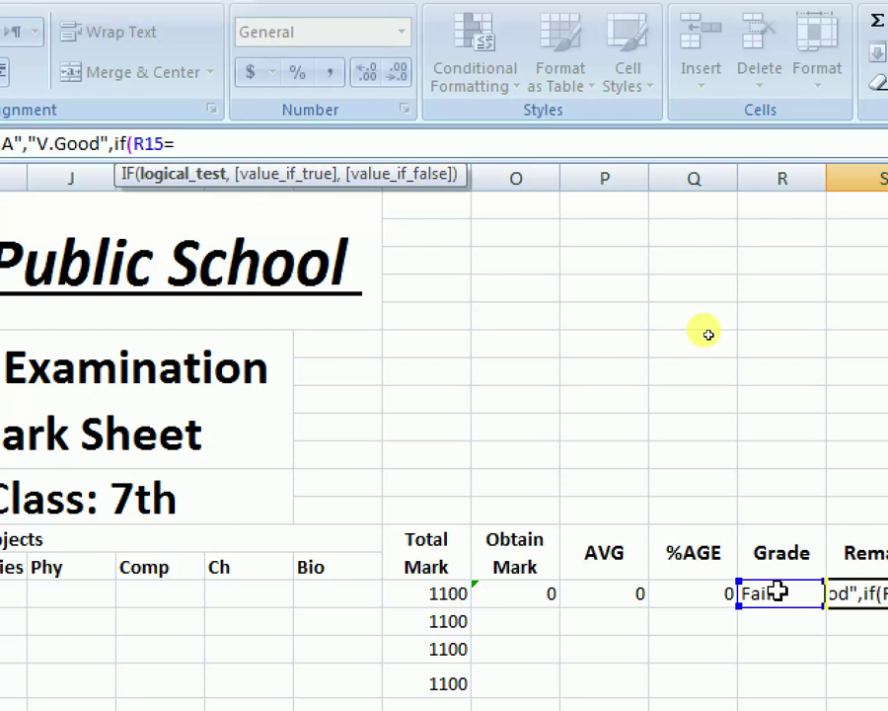
type("\"")
type("B")
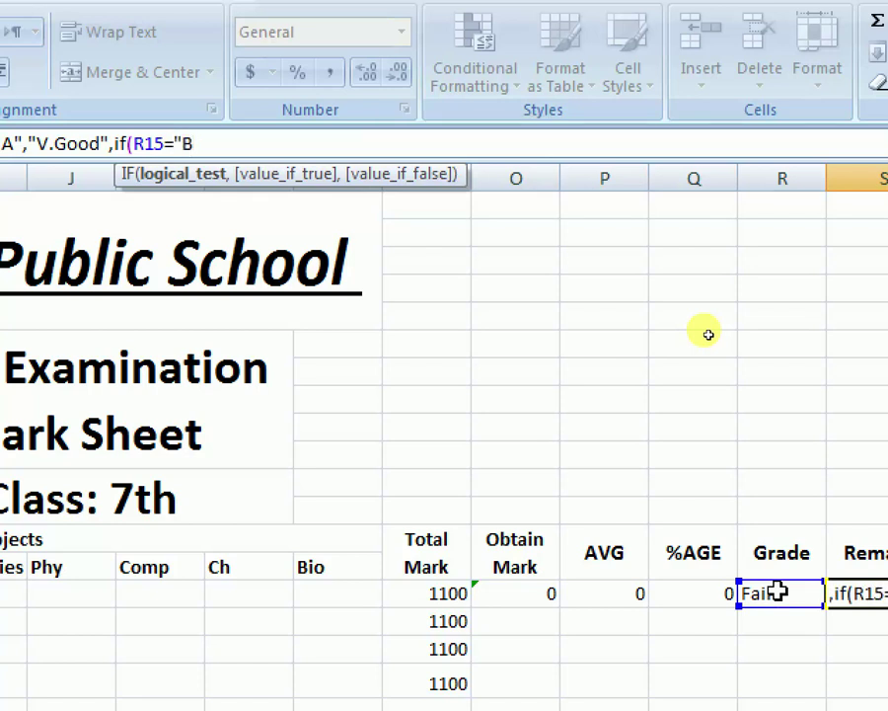
type("\",")
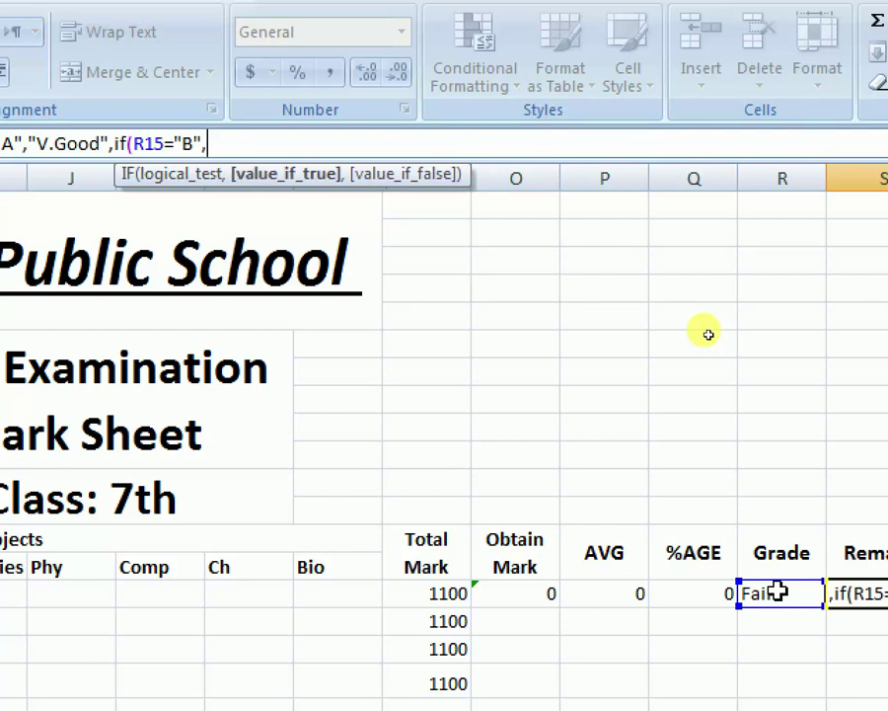
type("Good")
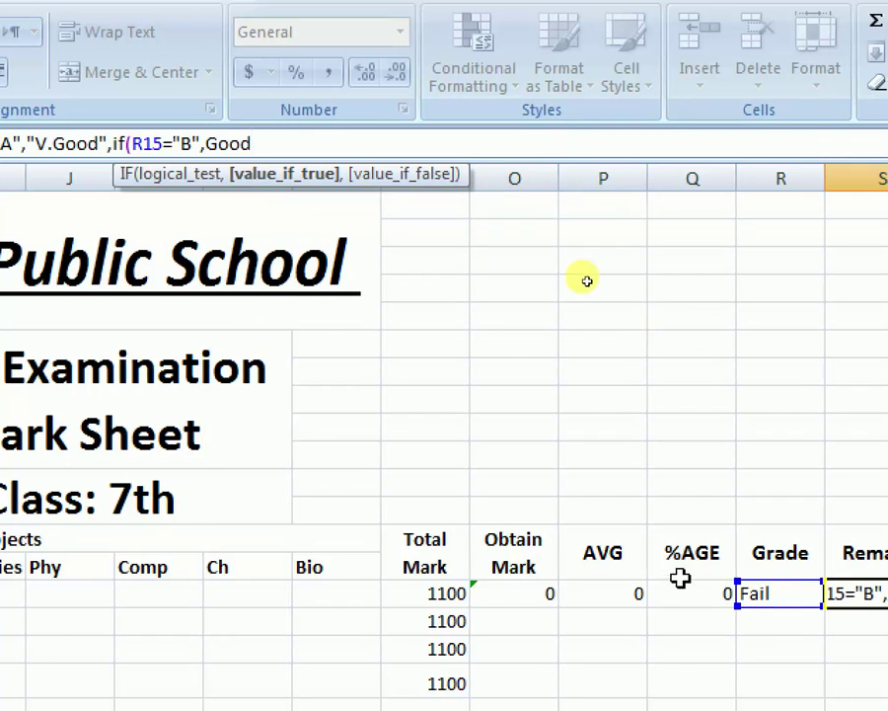
left_click(206, 143)
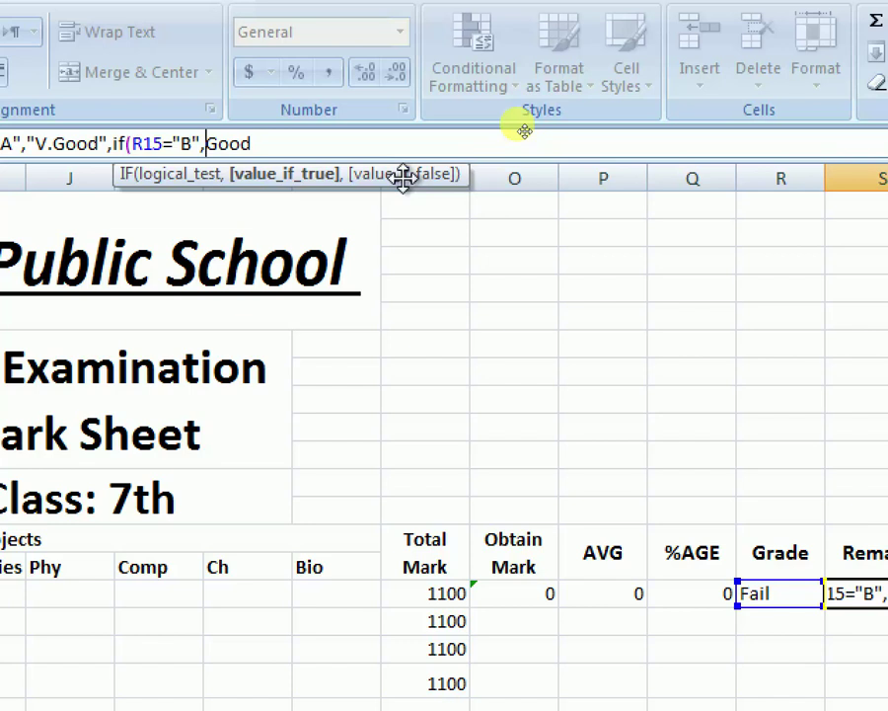
type("\"")
left_click(262, 143)
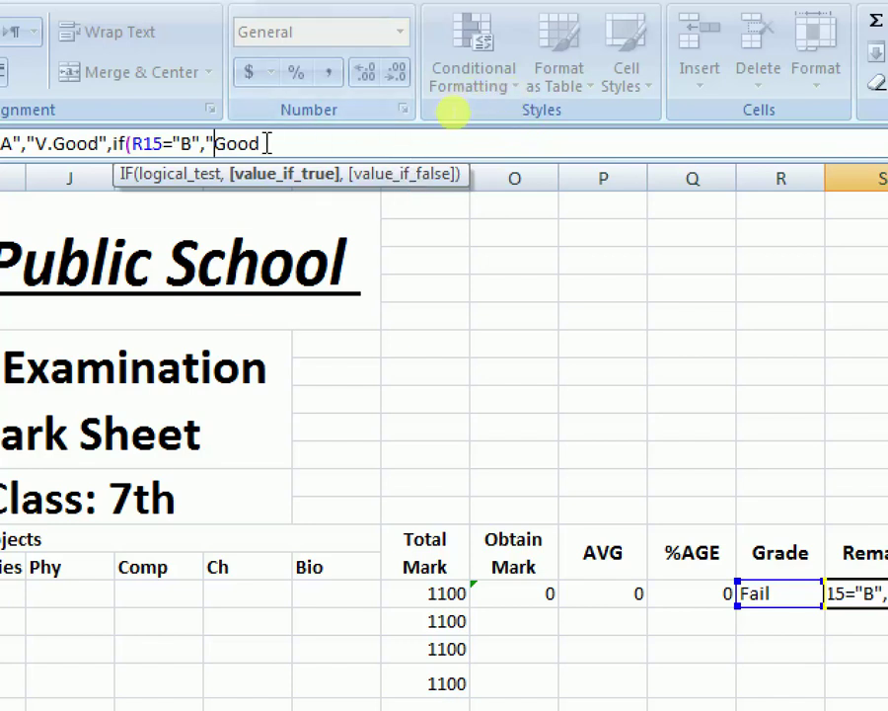
type("\"")
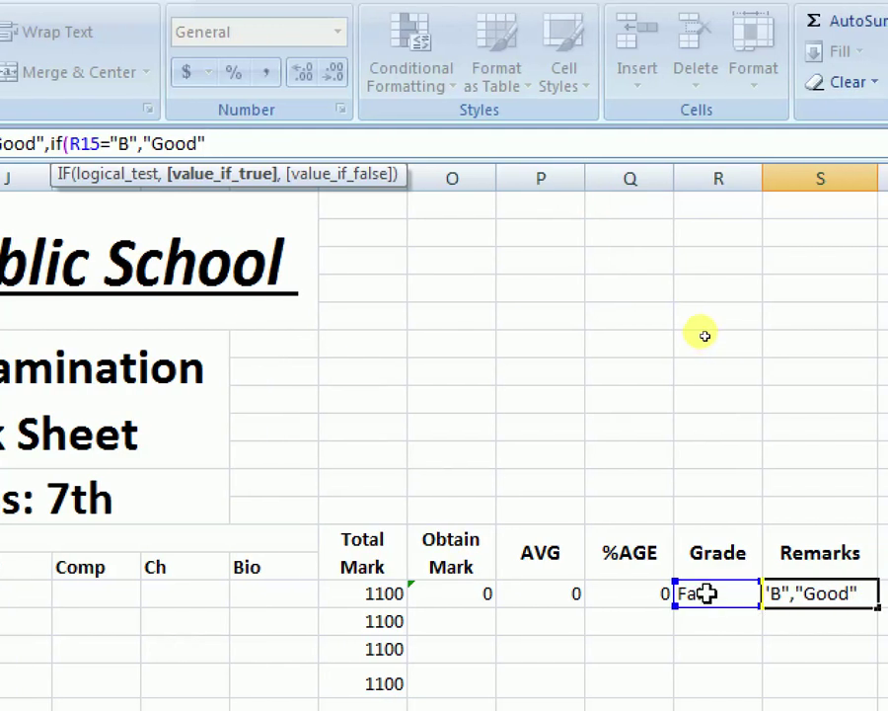
type(",if(")
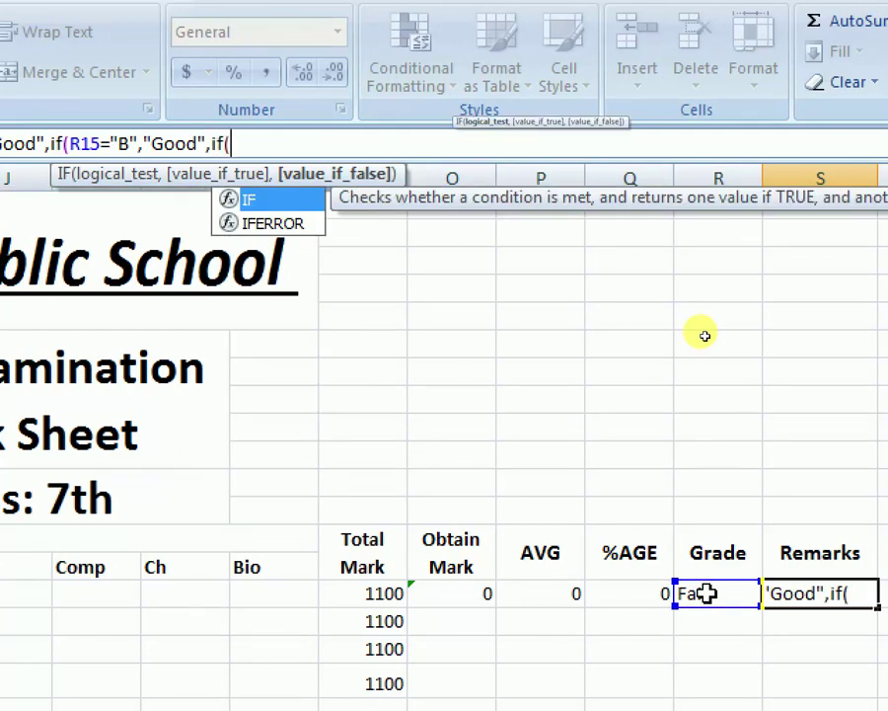
Add R15="C" giving "Satesfactory" to the Remarks formula
left_click(704, 593)
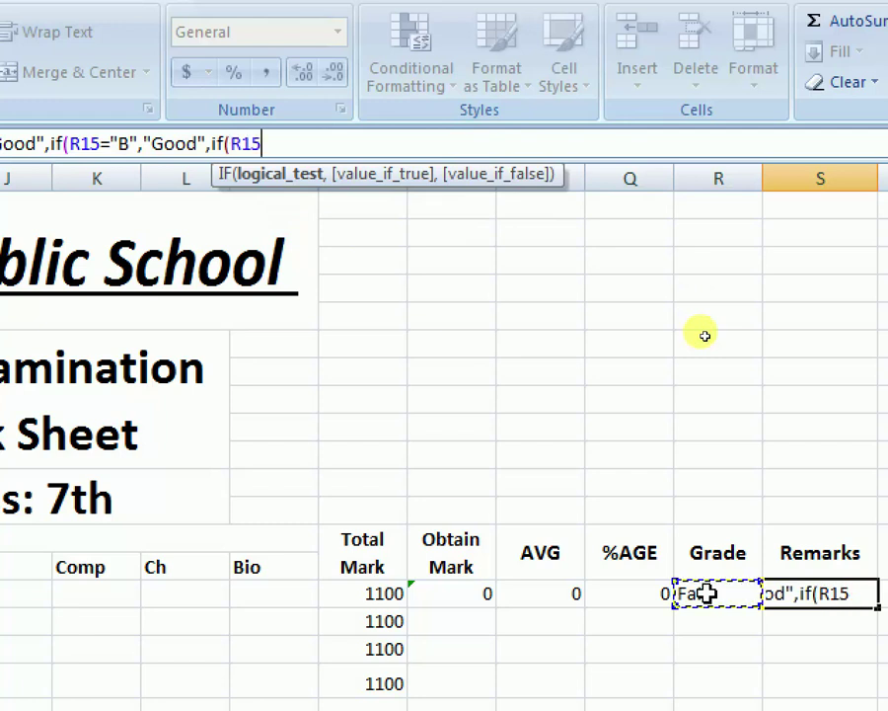
type("=")
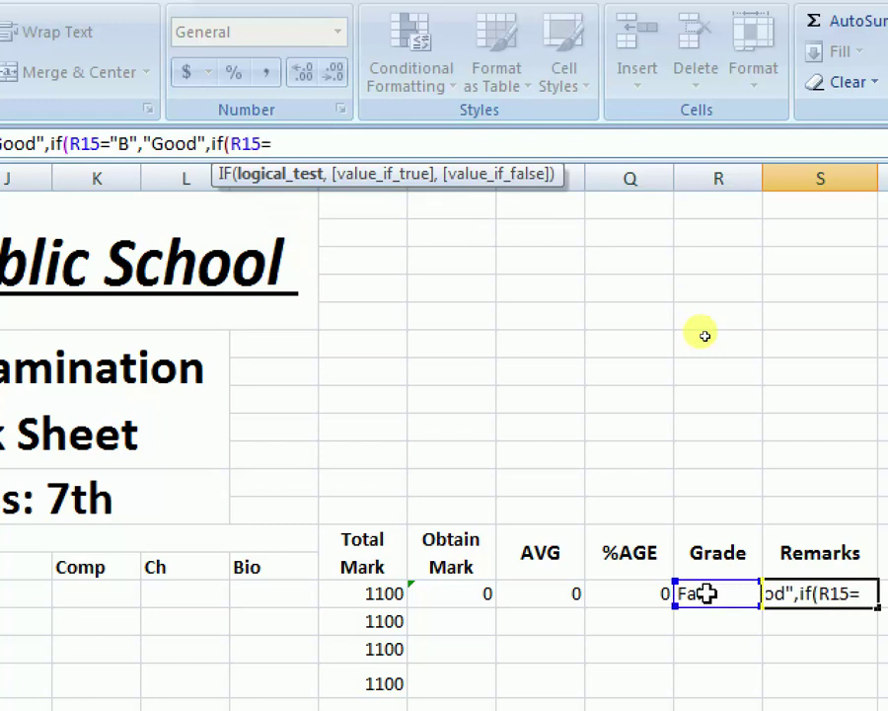
type("\"C")
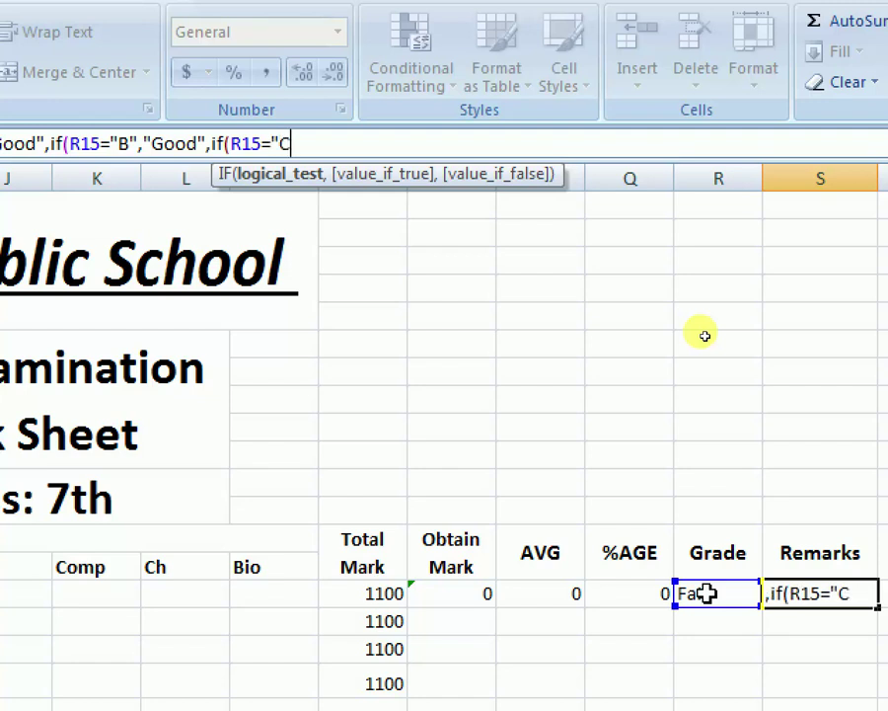
type("\"")
type(",\"S")
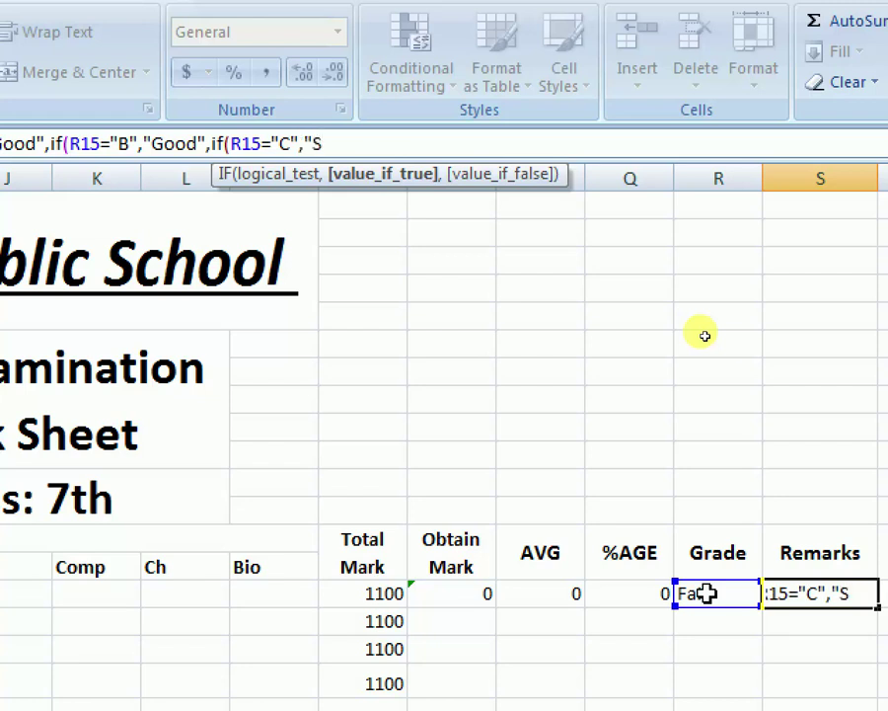
type("a")
type("t")
type("r")
key("BackSpace")
type("es")
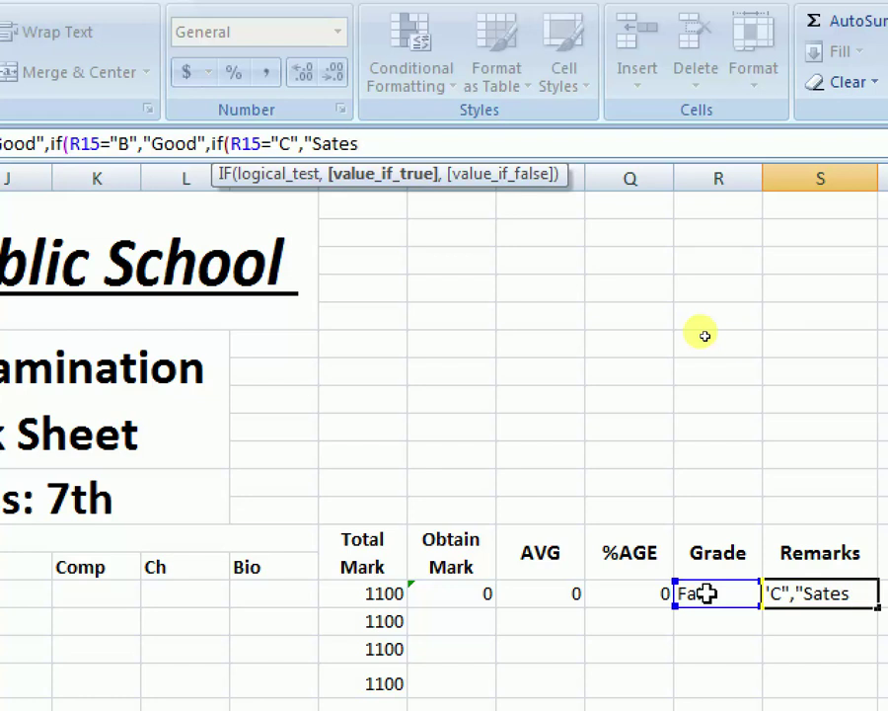
type("factory")
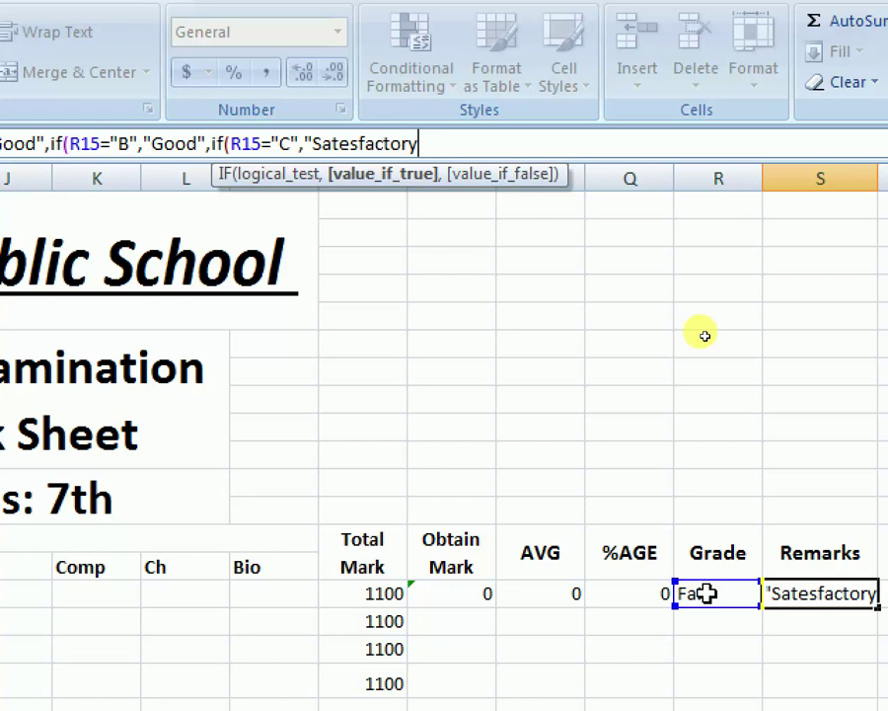
type("\",i")
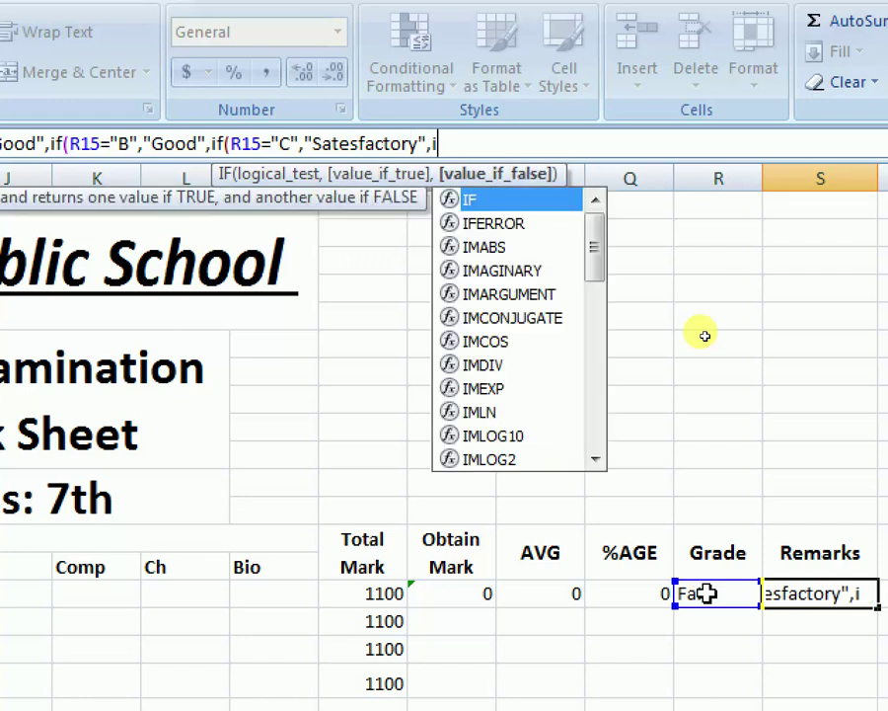
type("f")
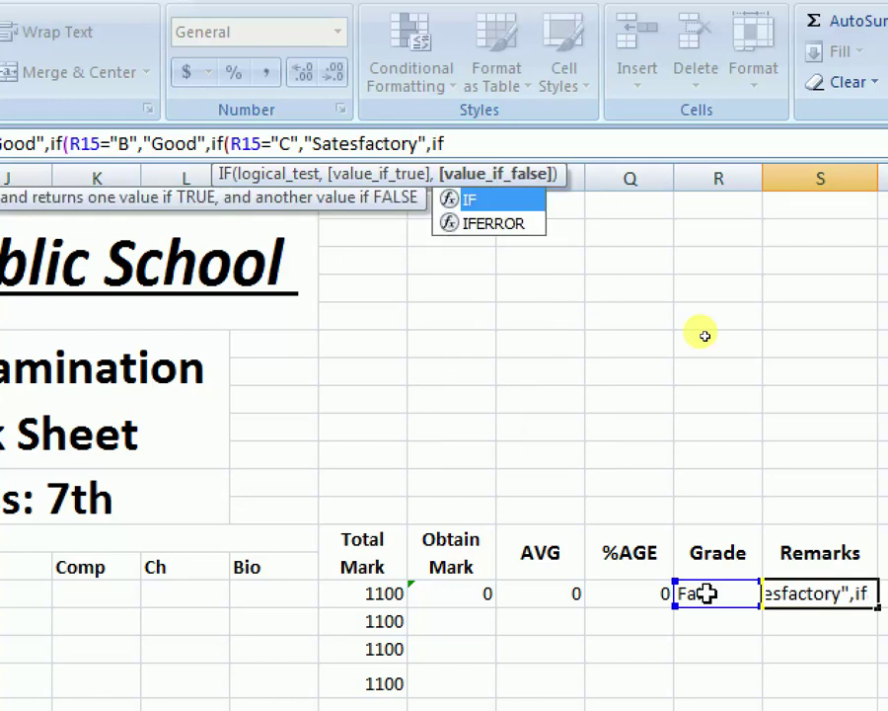
type("(")
Add R15="D" giving "Promoted" with "Fail" as the fallback, removing the extra test
left_click(707, 593)
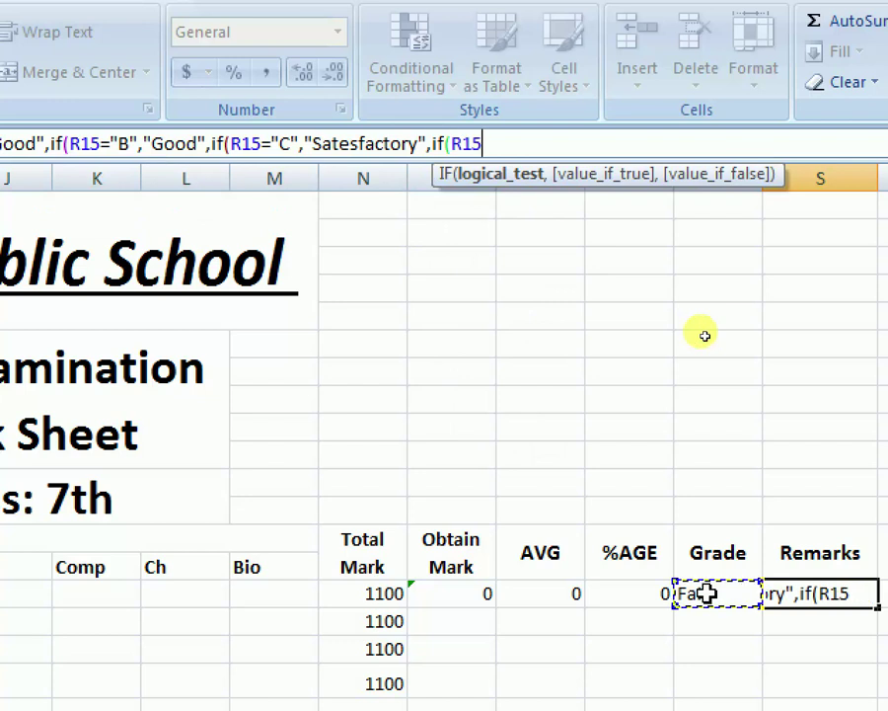
type("=")
type("\"")
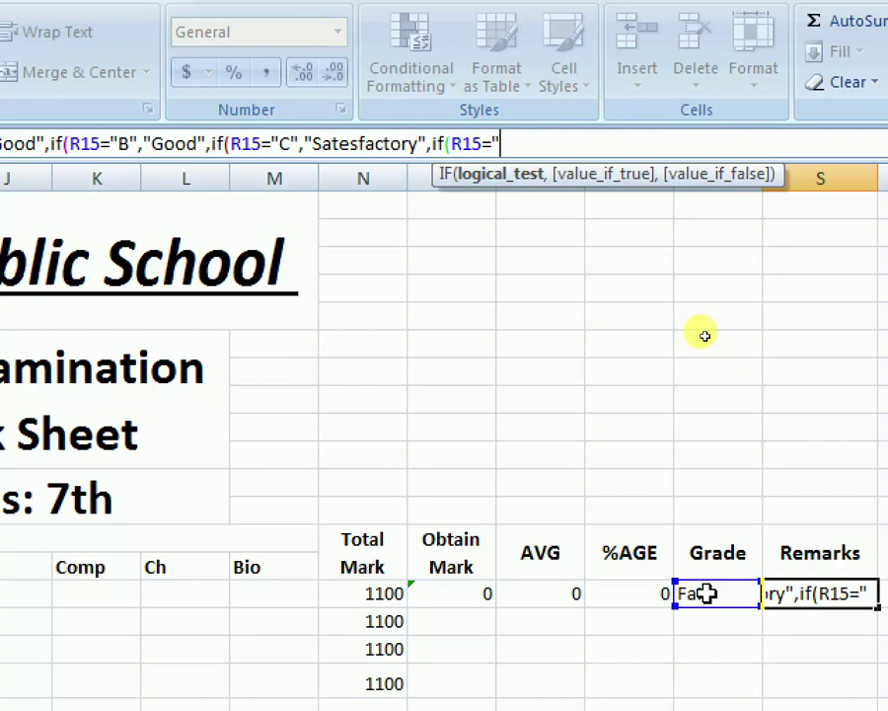
type("D")
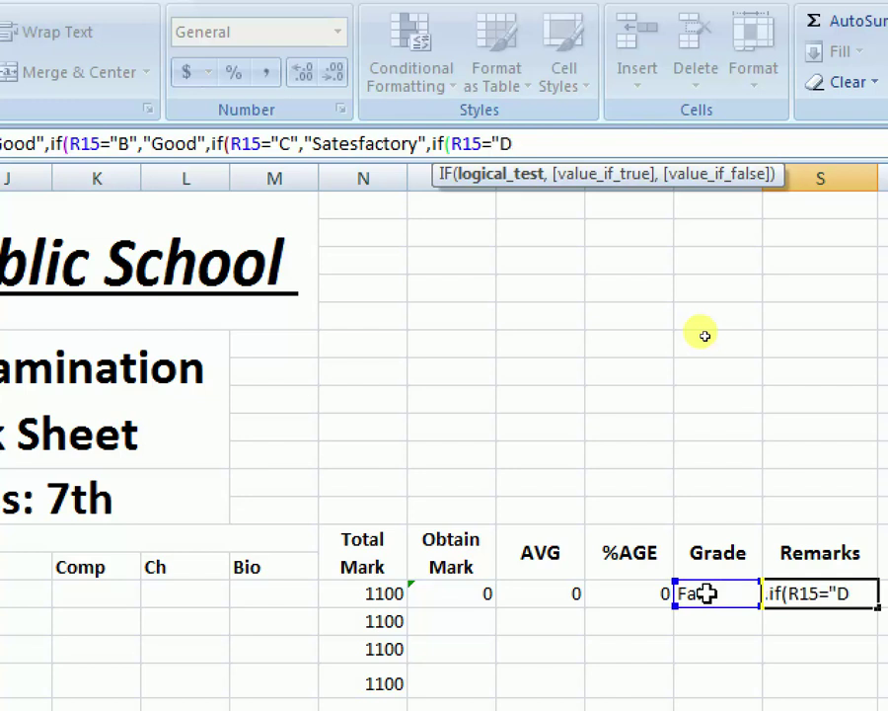
type("\",")
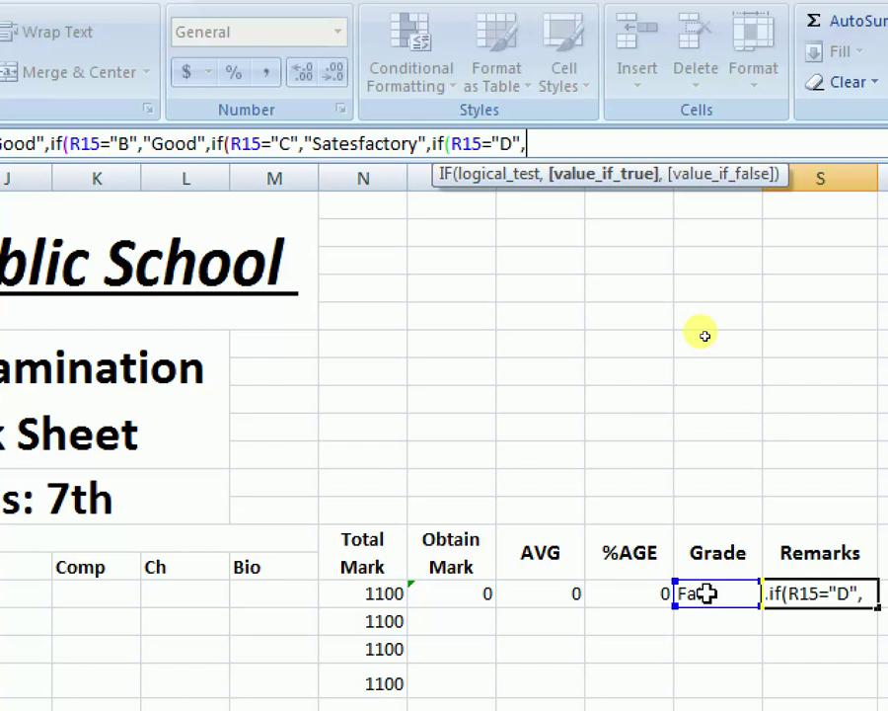
type("\"")
type("Pro")
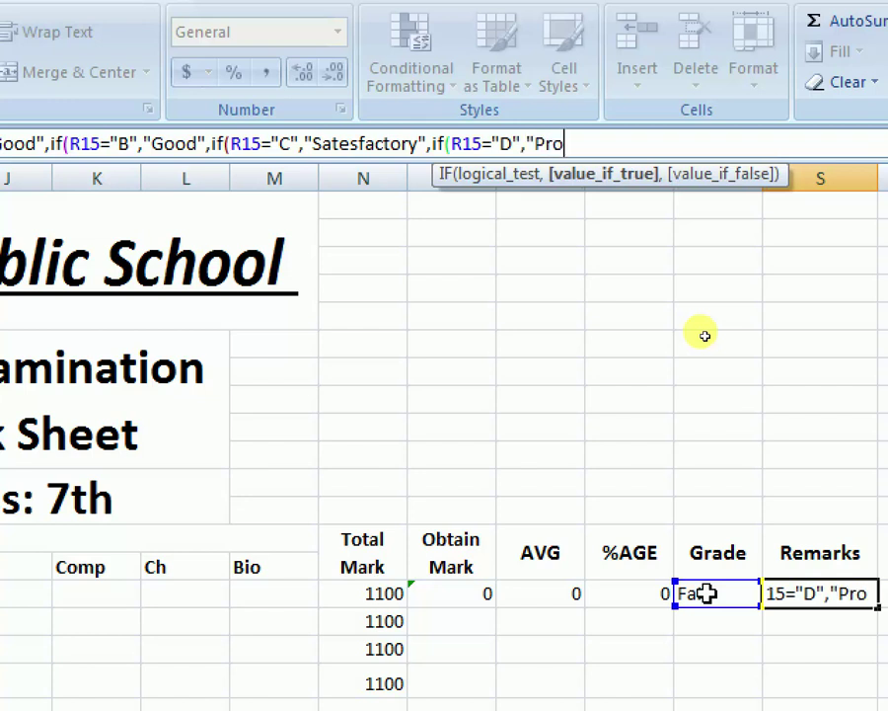
type("moted\",")
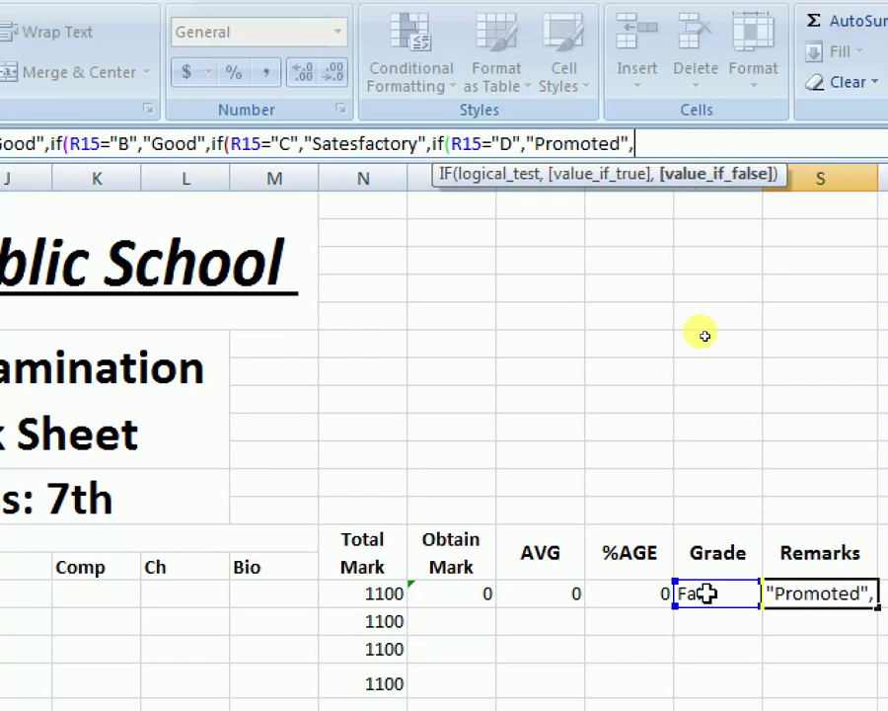
type("if(")
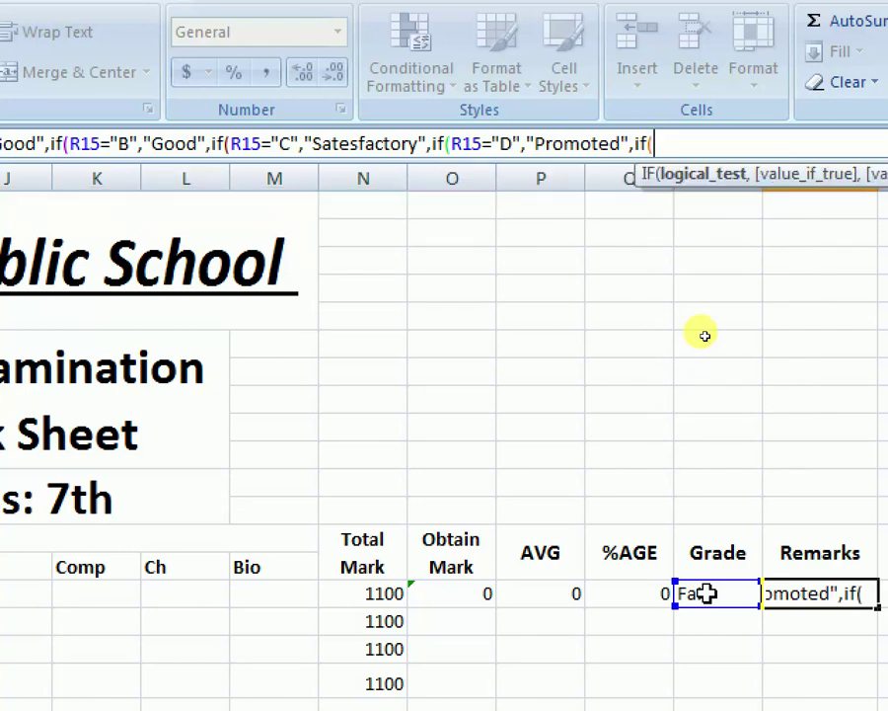
left_click(706, 593)
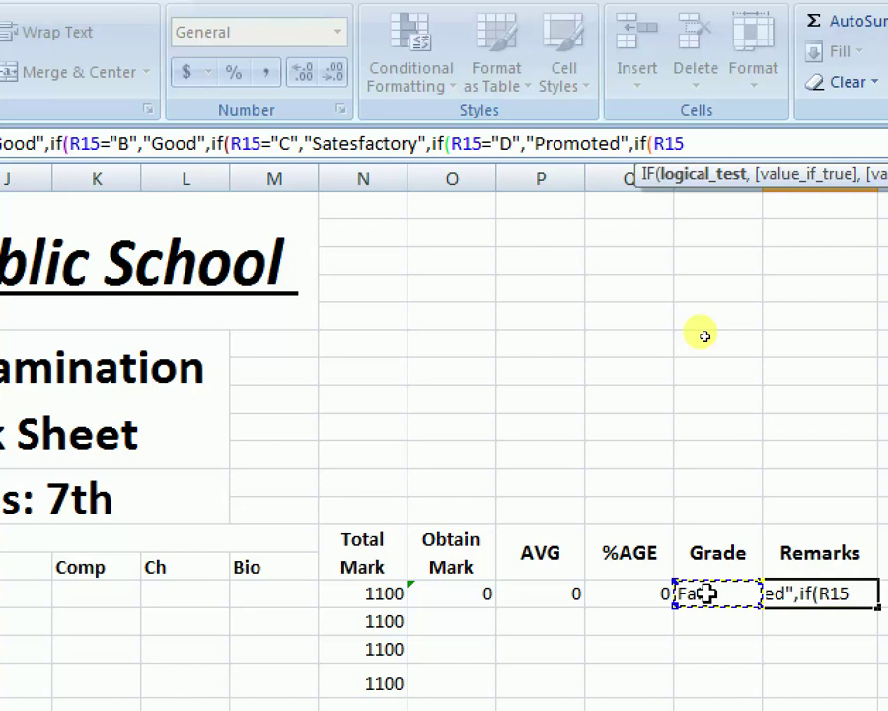
type("=")
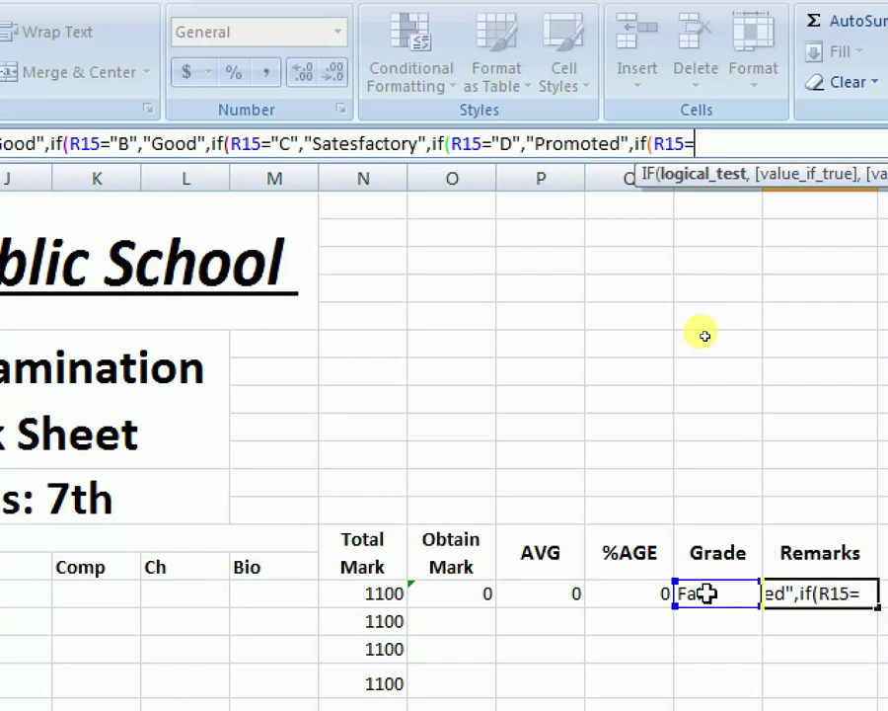
type("\"")
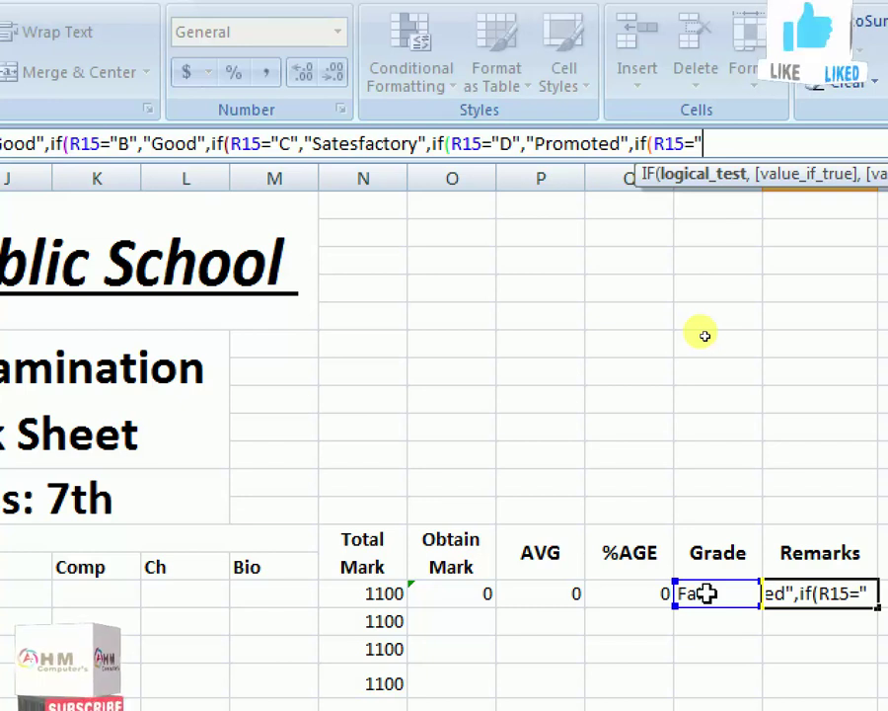
key("BackSpace")
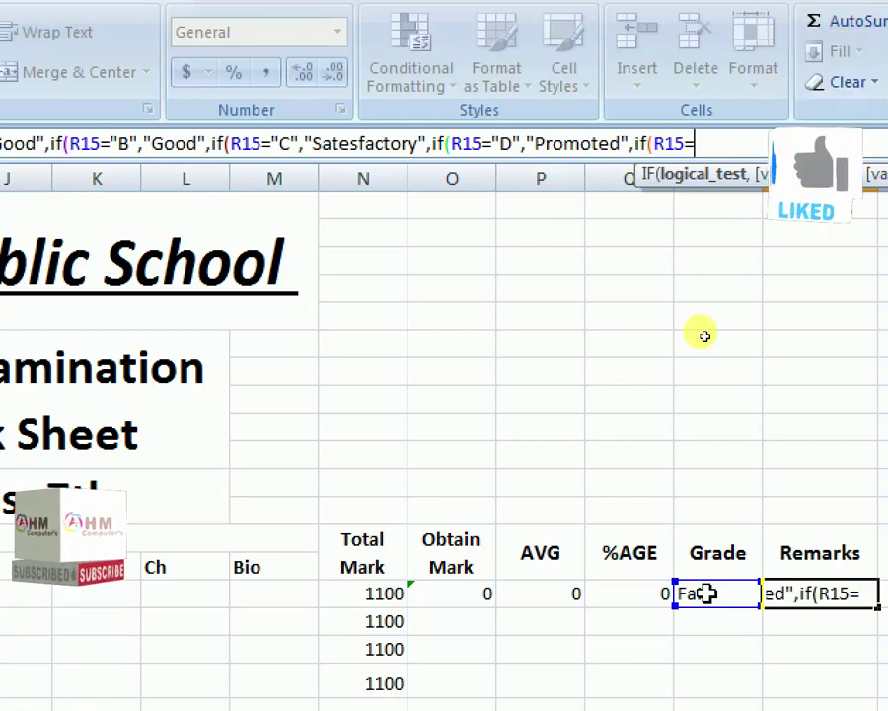
key("BackSpace")
key("BackSpace")
key("BackSpace")
key("BackSpace")
key("BackSpace")
key("BackSpace")
key("BackSpace")
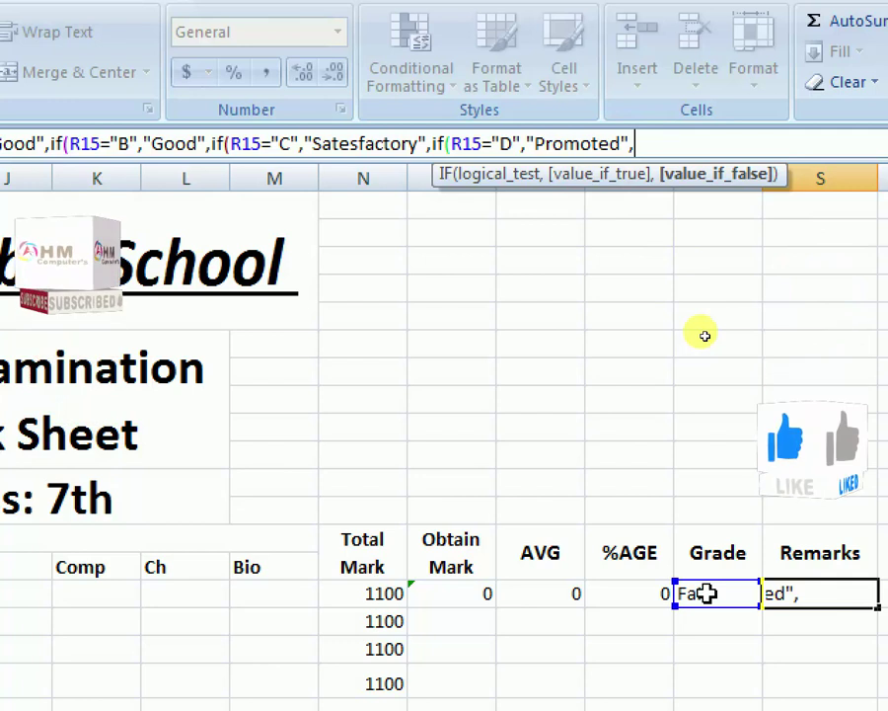
type("\"")
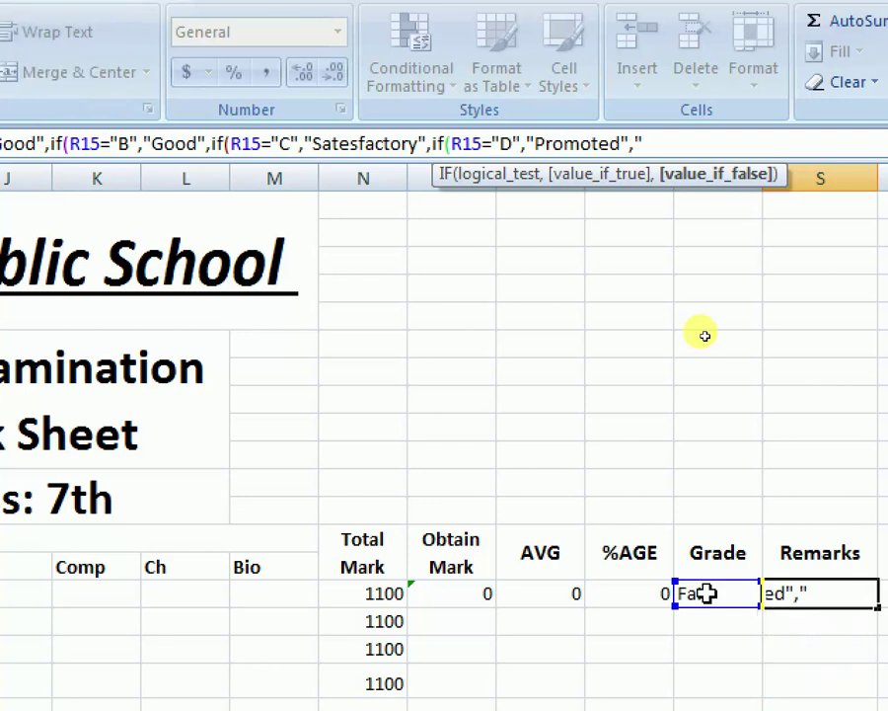
type("Fail")
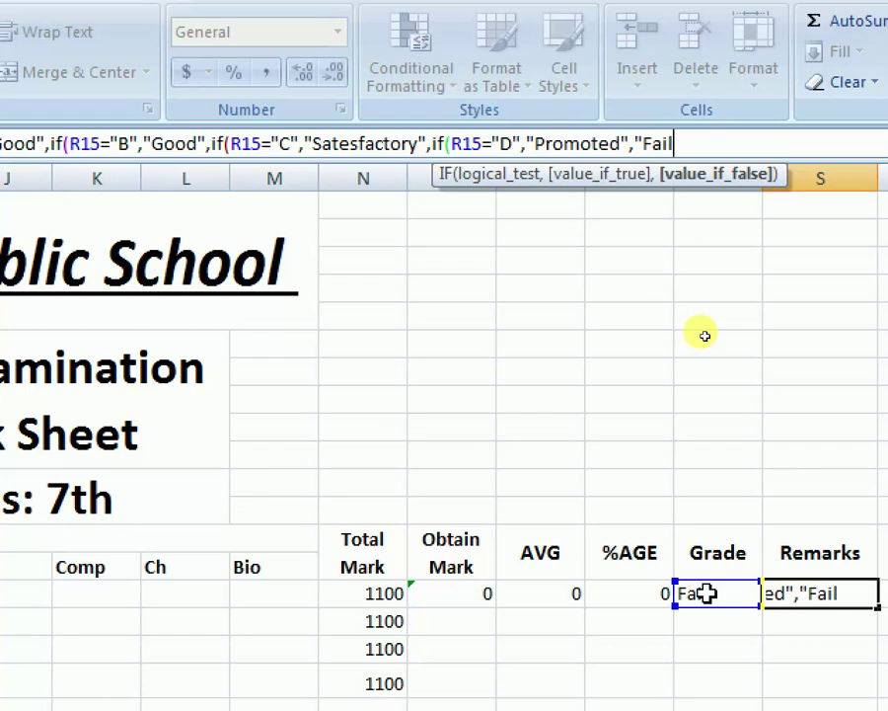
type("\",if(R15=\"A\",\"V.")
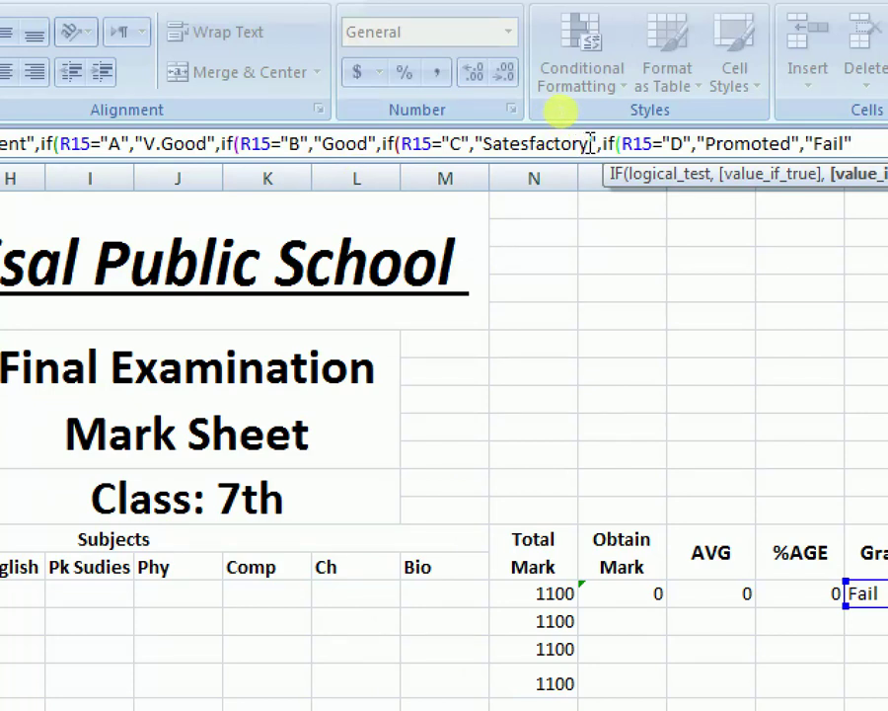
Change the C remark to "Fair" and the D remark to "Satesfactory"
left_click(587, 143)
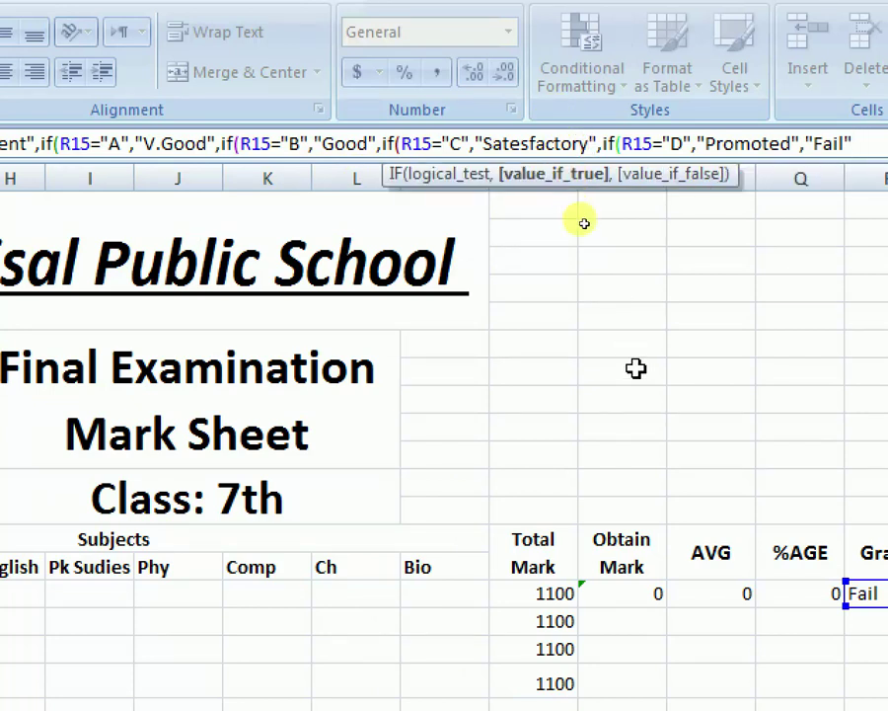
key("shift+Left")
key("shift+Left")
key("shift+Left")
key("shift+Left")
key("shift+Left")
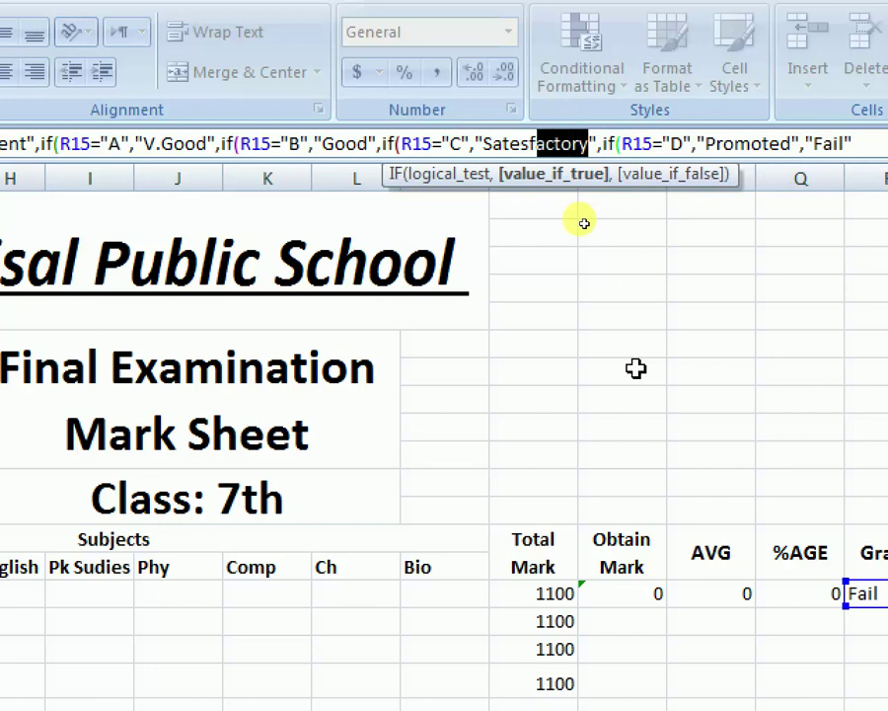
key("shift+Left")
key("shift+Left")
key("shift+Left")
key("shift+Left")
key("shift+Left")
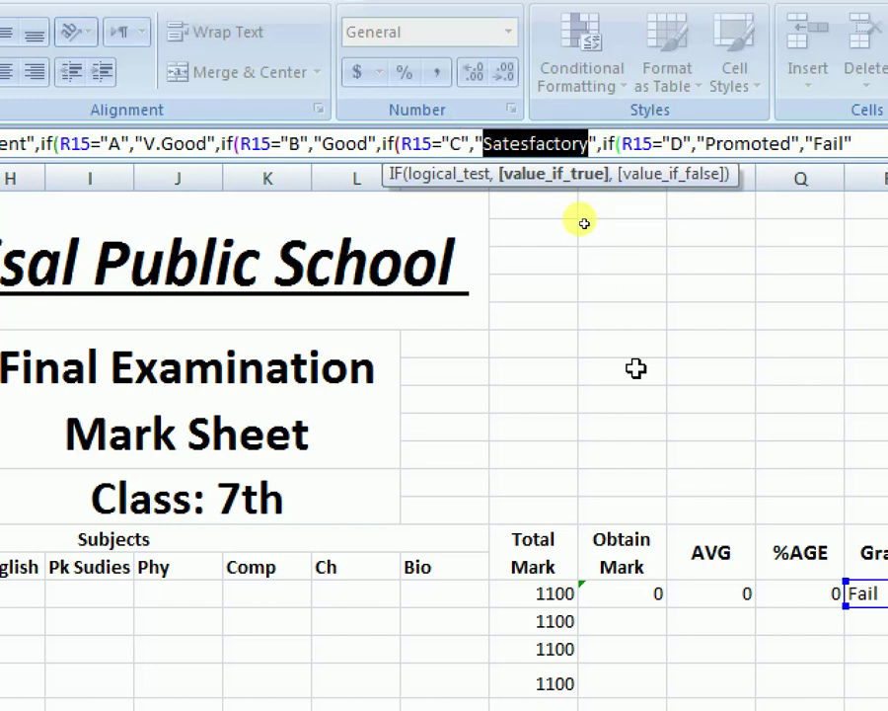
type("Fair")
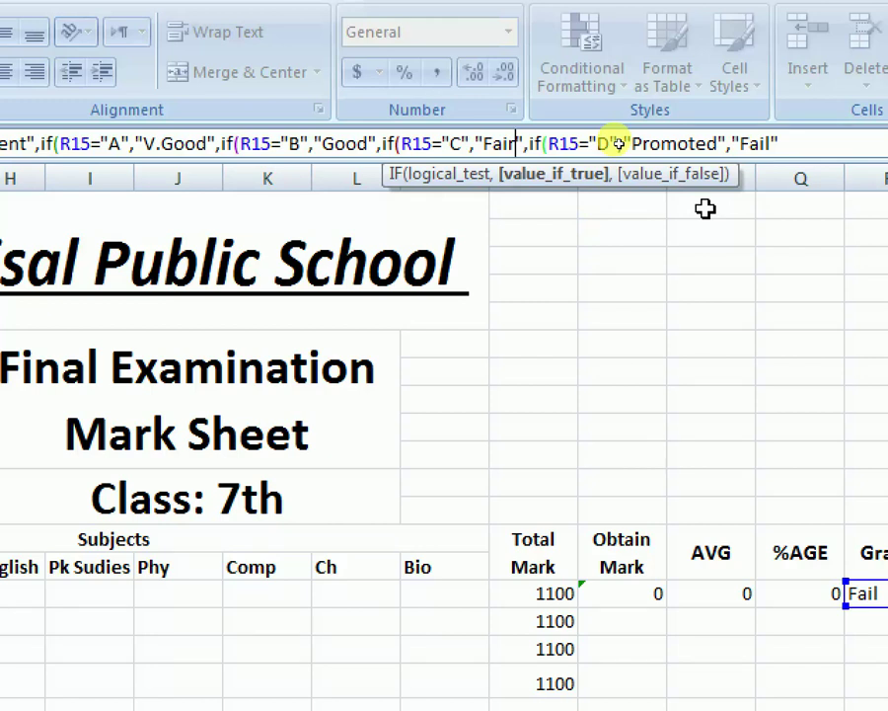
left_click(717, 143)
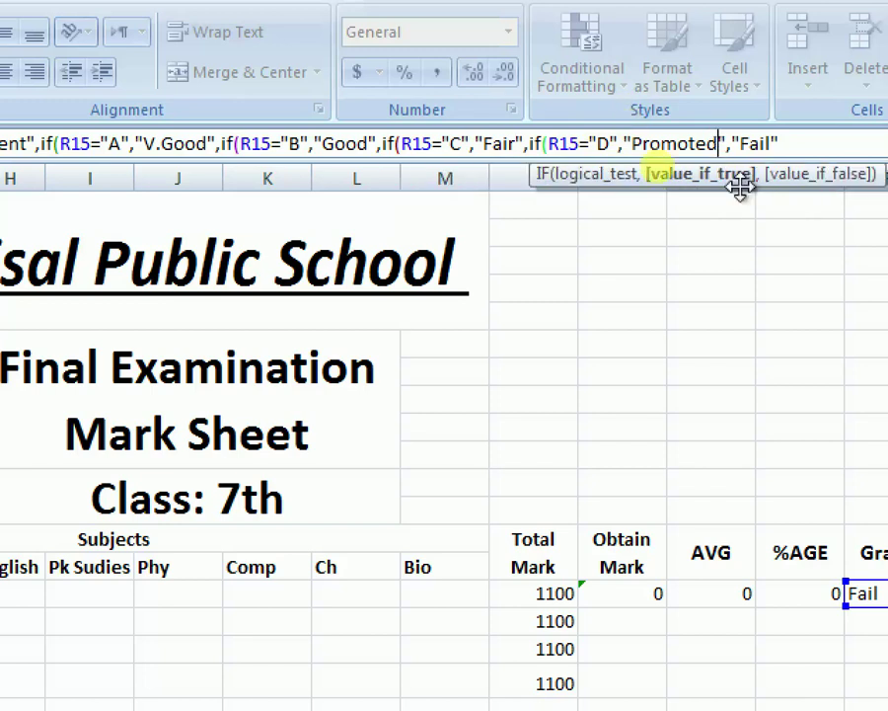
key("shift+Left")
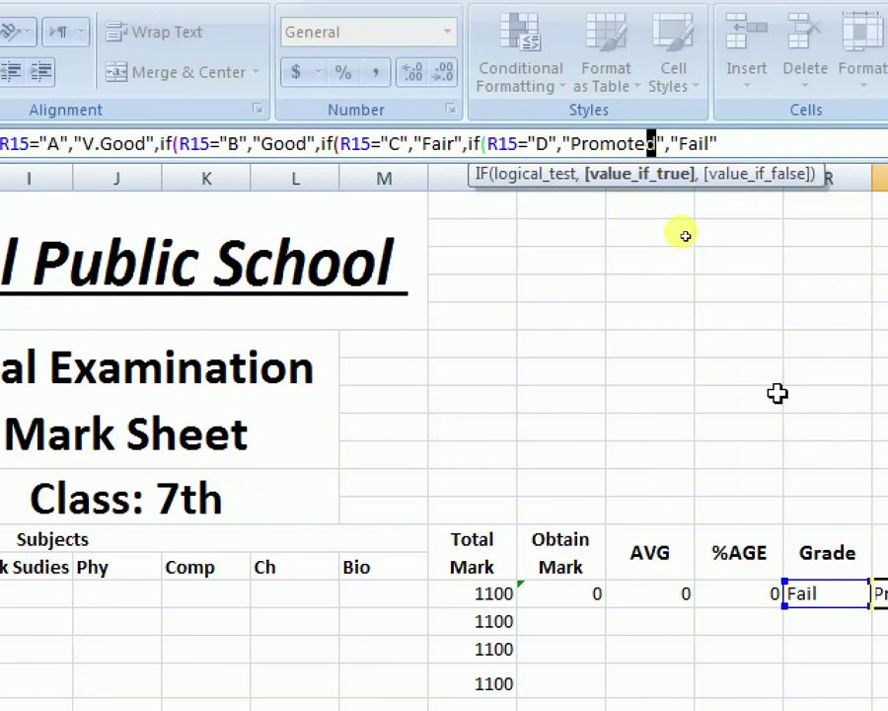
key("shift+Left")
key("shift+Left")
key("shift+Left")
key("shift+Left")
key("shift+Left")
key("shift+Left")
key("shift+Left")
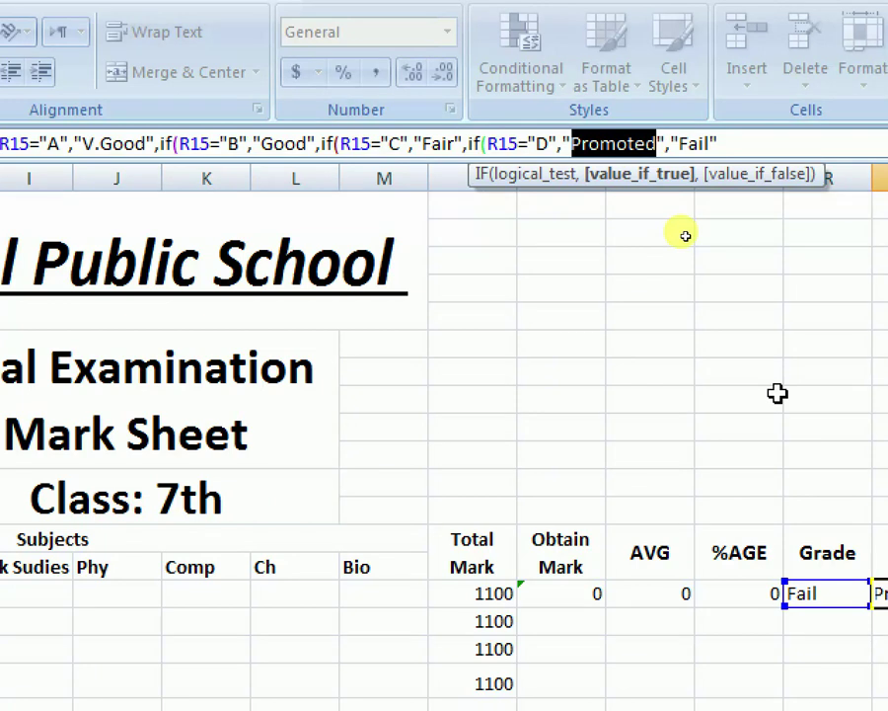
type("St")
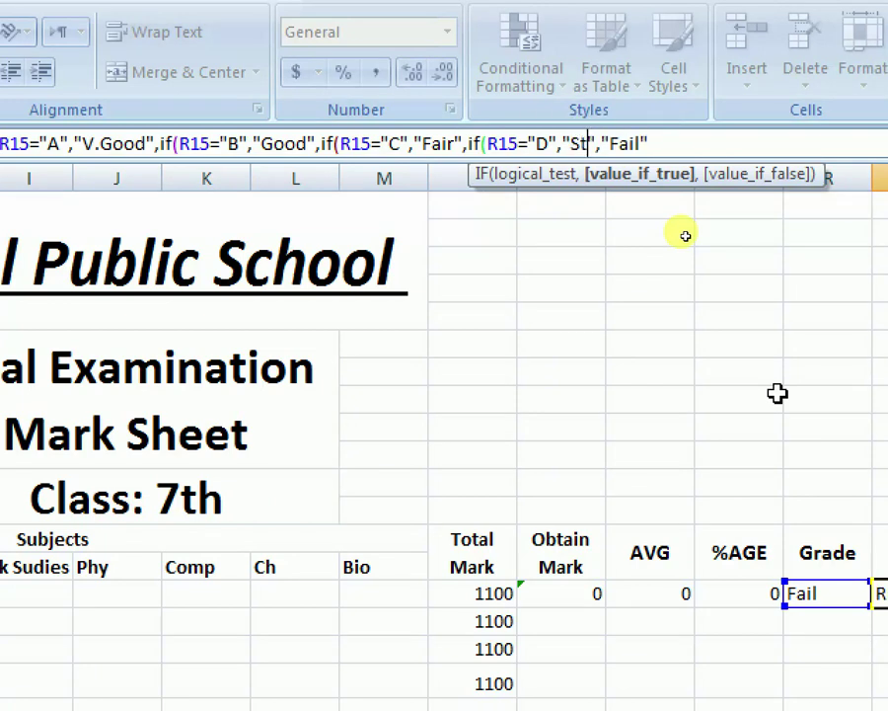
key("BackSpace")
type("ate")
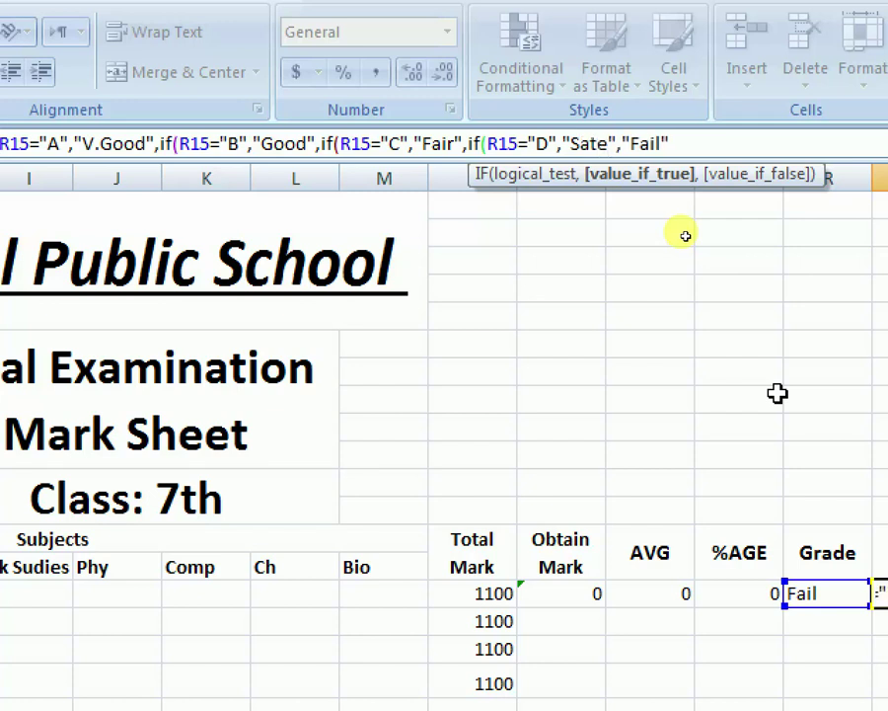
type("sfactory")
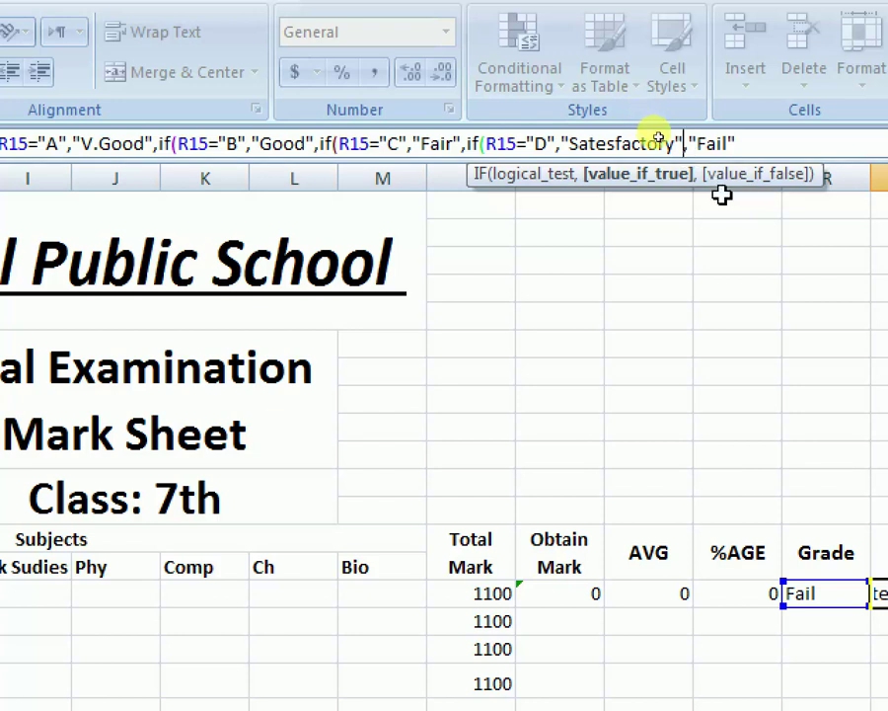
Insert R15="E" giving "Promoted" before the "Fail" fallback and close all parentheses
key("Right")
type("if")
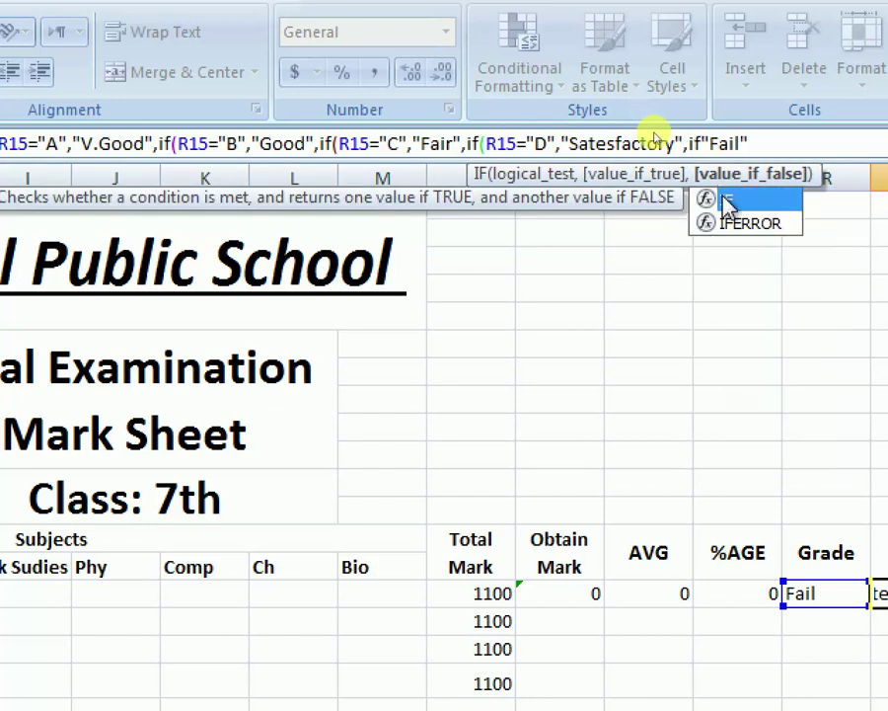
type("(")
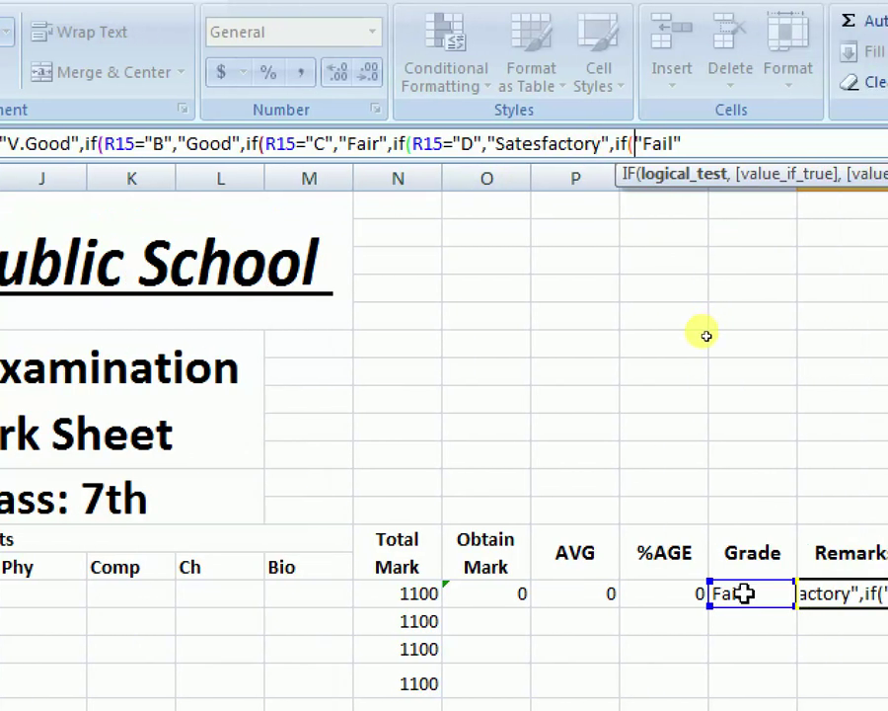
left_click(743, 593)
type("=")
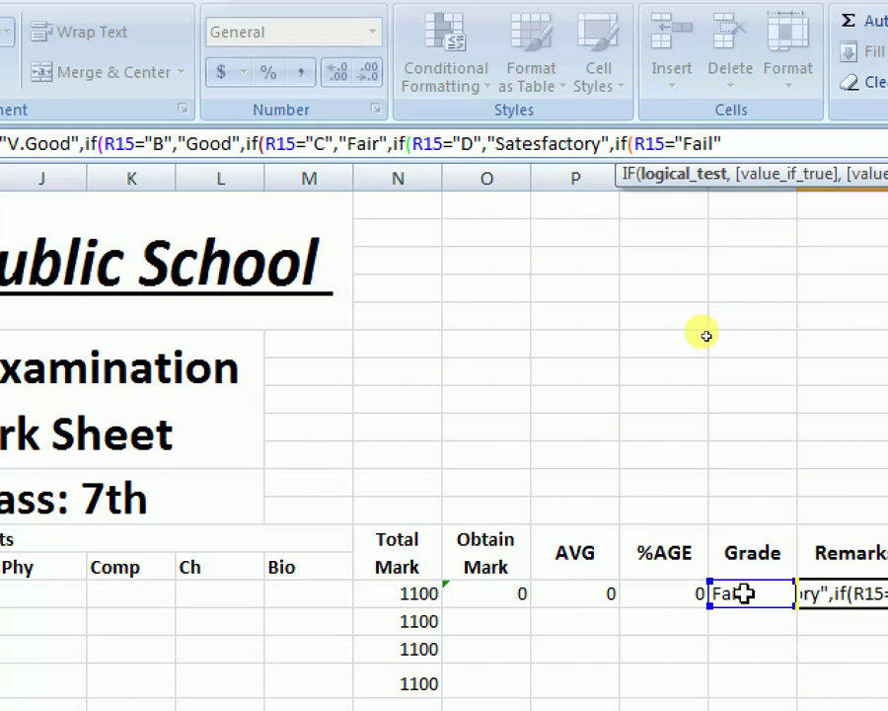
type("\"E")
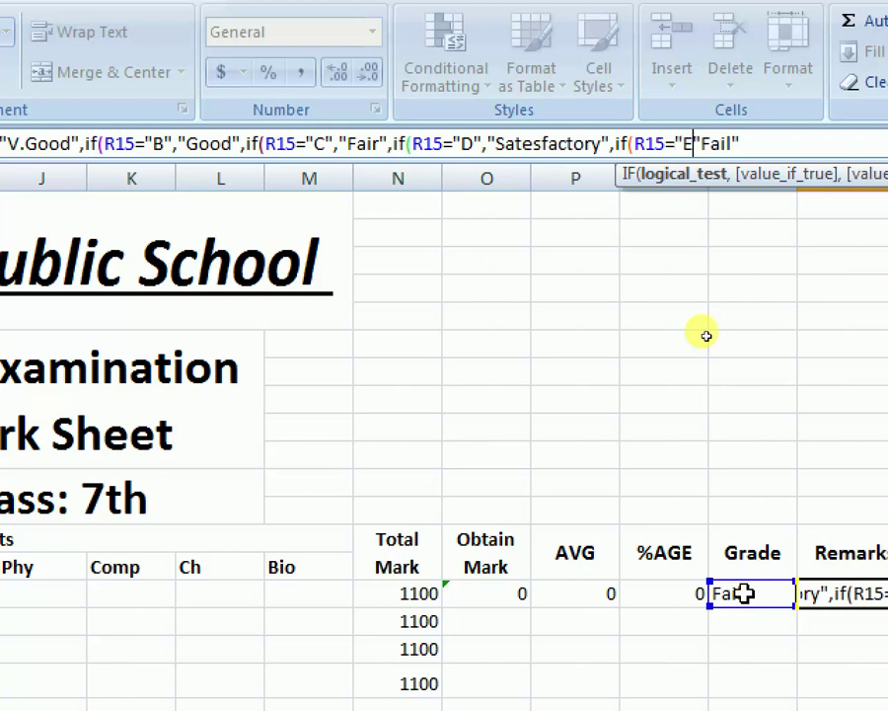
type("\"")
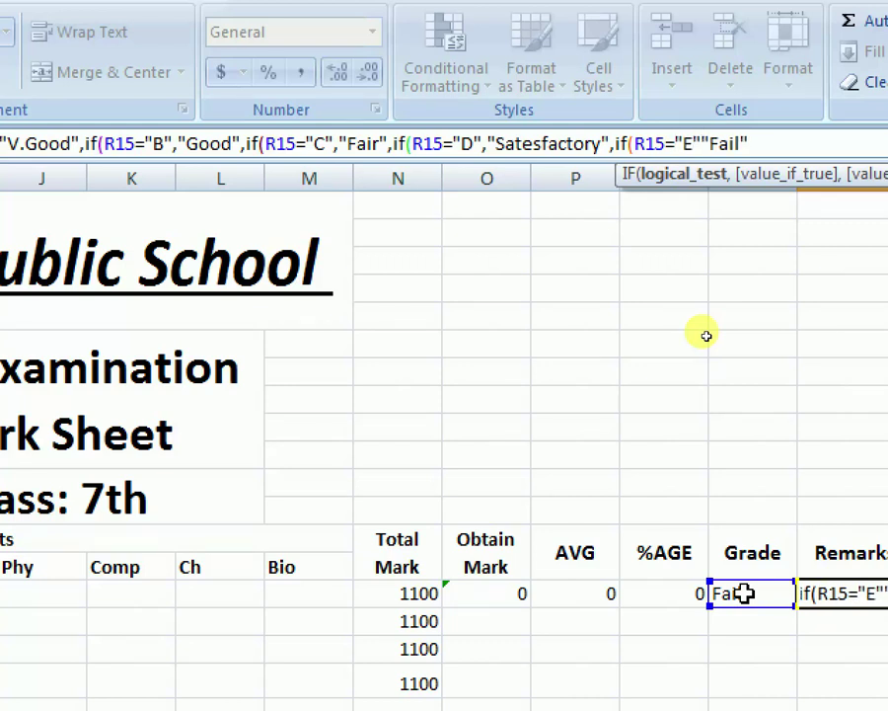
type(",")
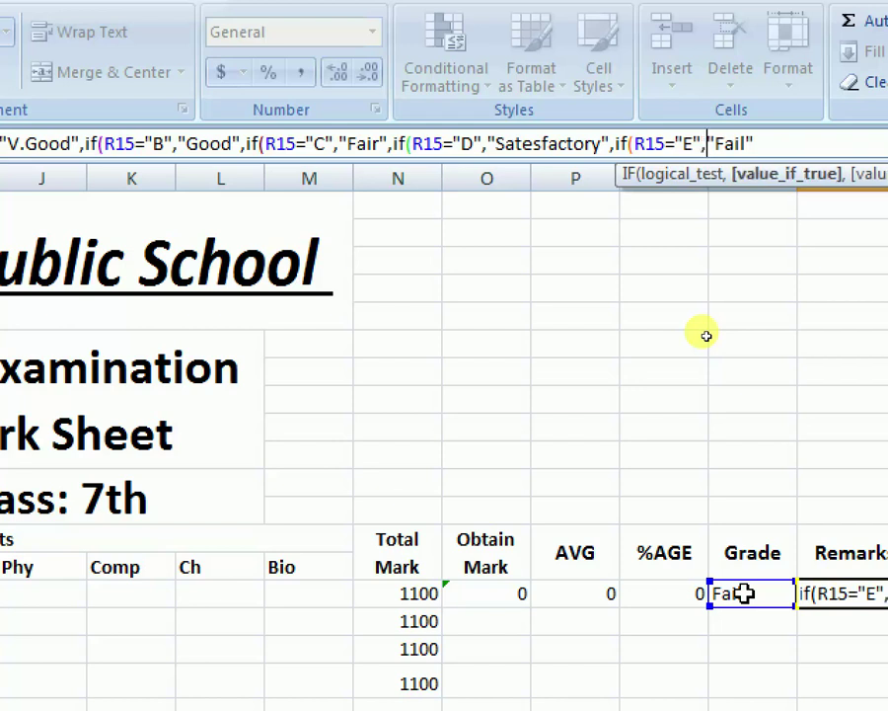
type("\"Prom")
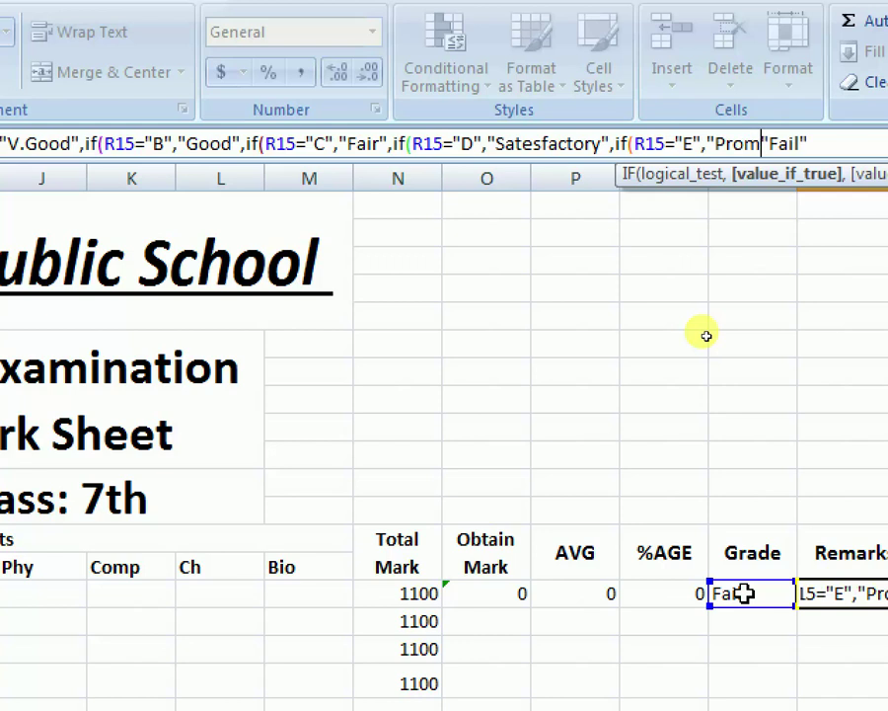
type("oted")
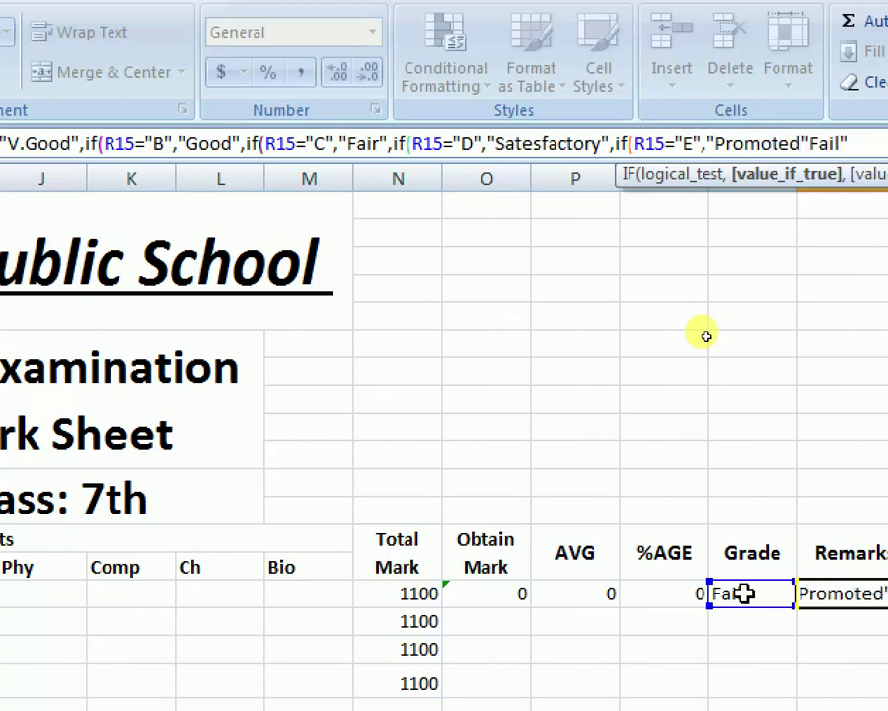
type("\",")
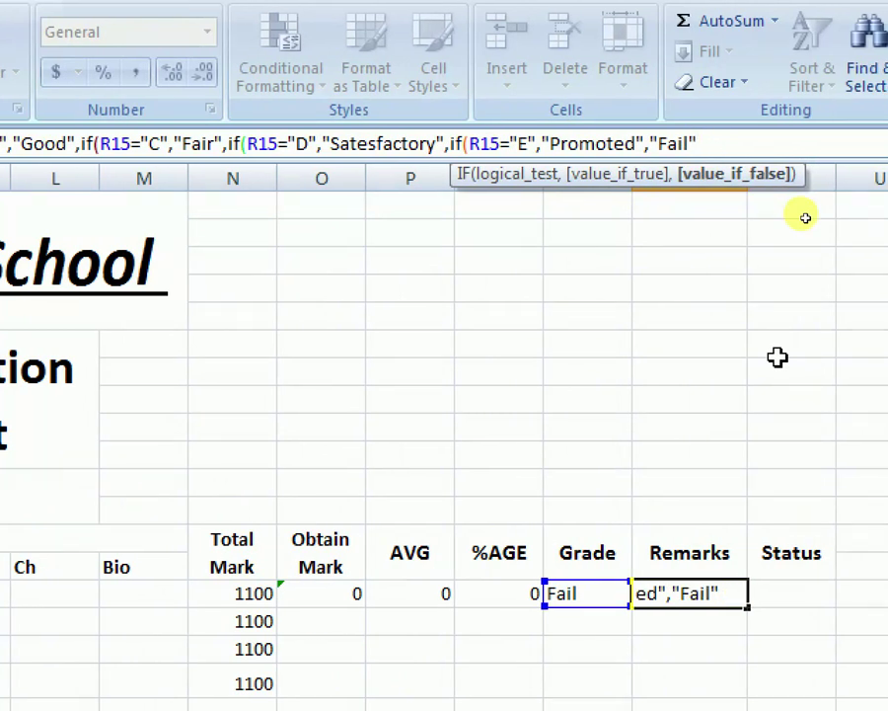
type("))))")
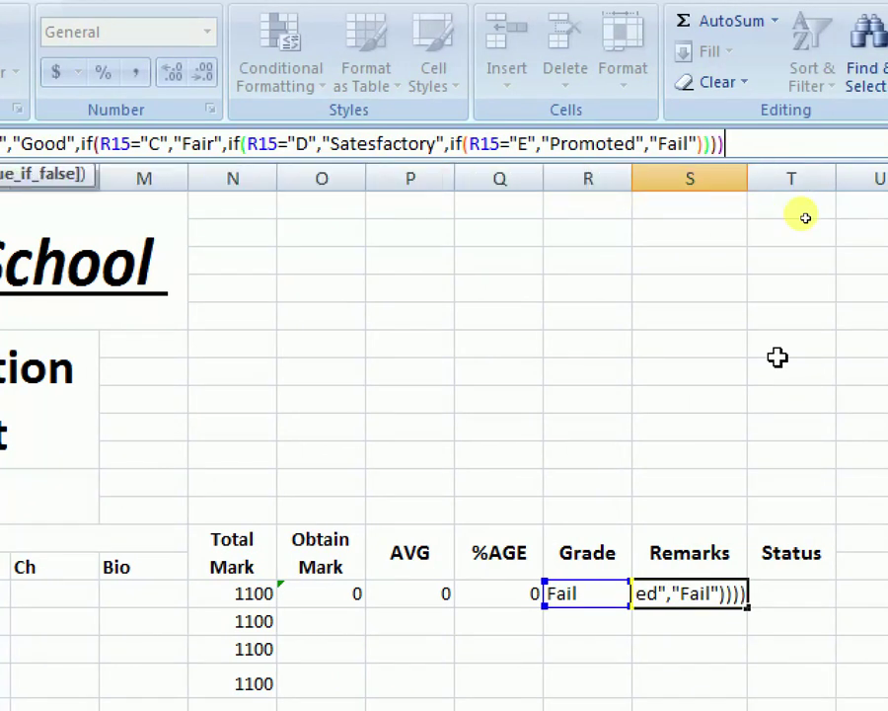
type("))")
Commit the Remarks formula so S15 shows Fail, then select the Status cell T15
key("Return")
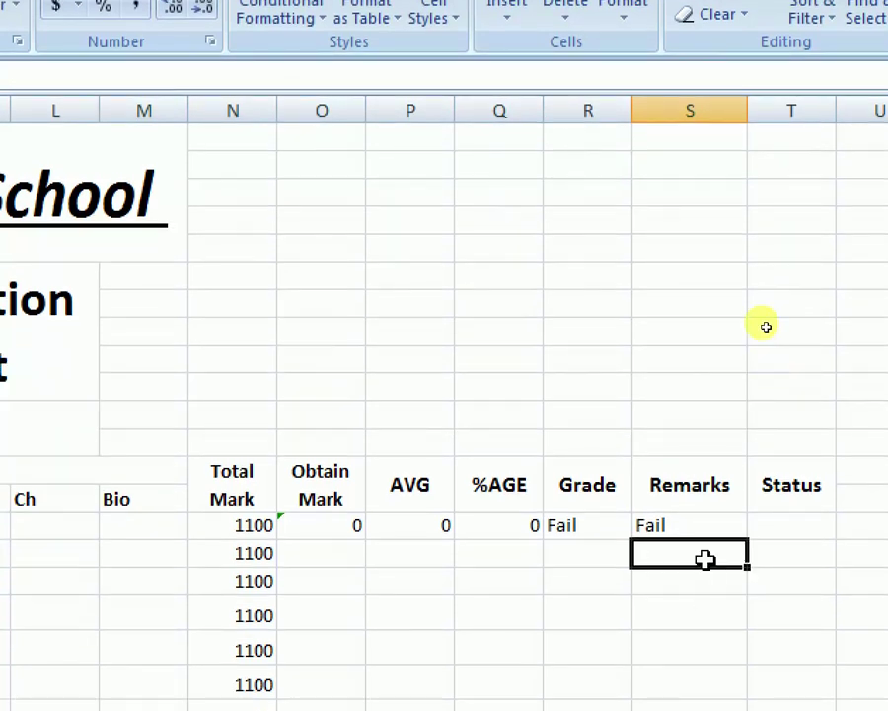
left_click(773, 521)
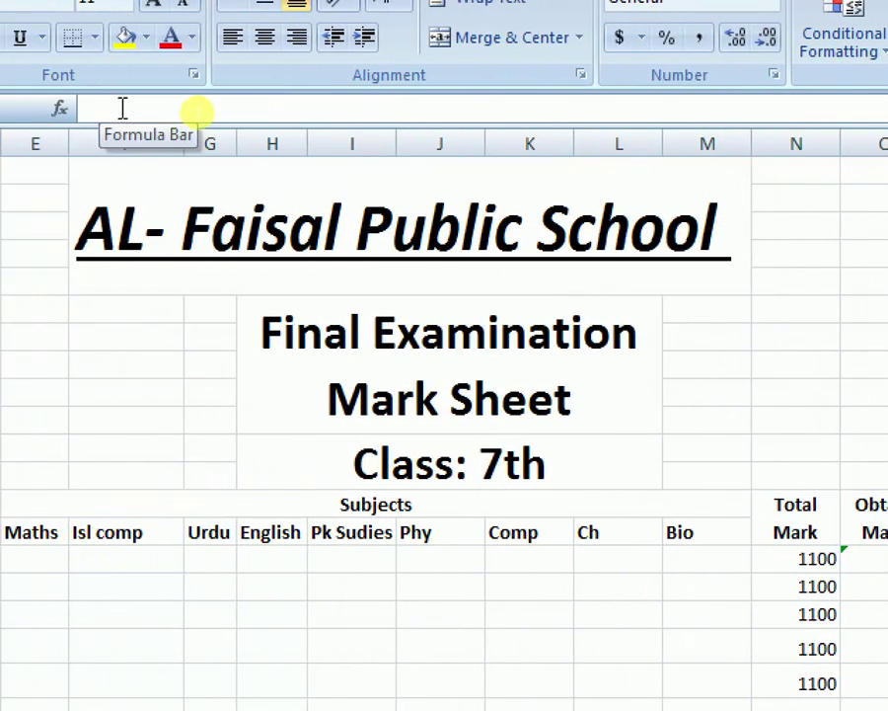
Enter =if(Q15>=40,"Pass","Fail") as the first student's Status formula in T15
left_click(125, 110)
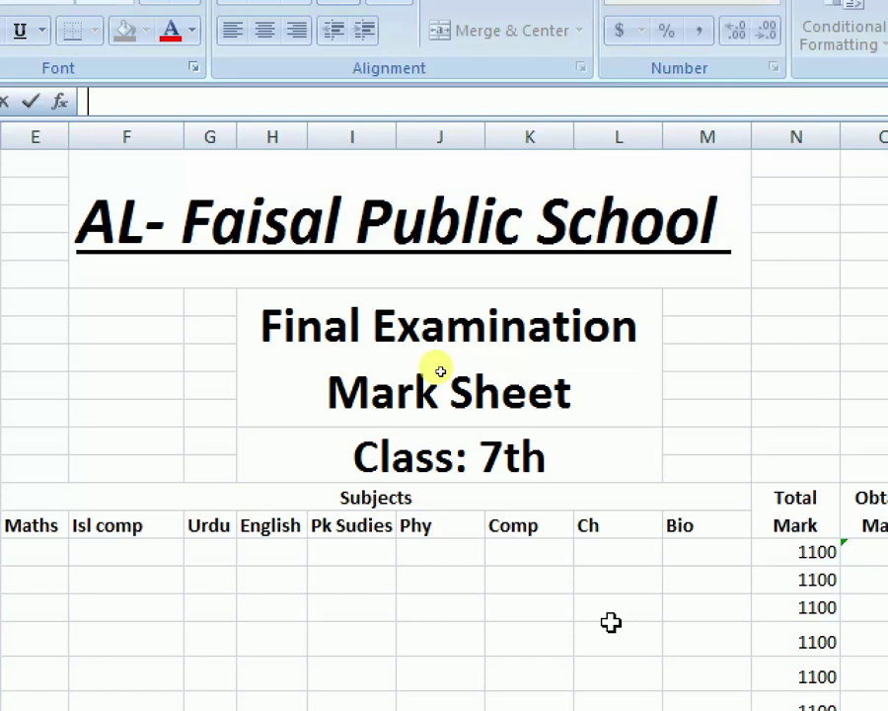
type("=")
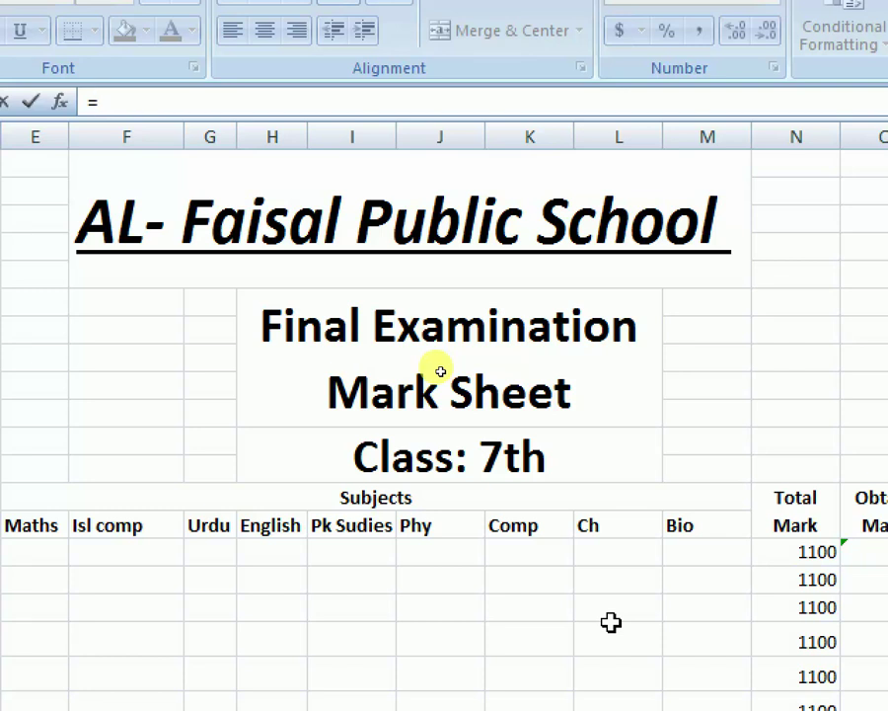
type("if")
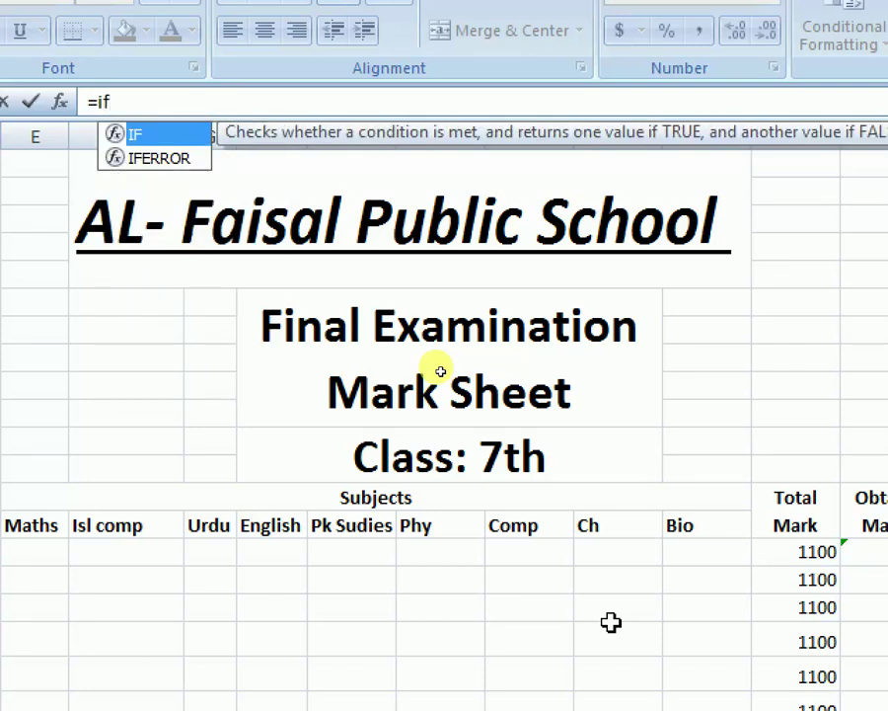
type("(")
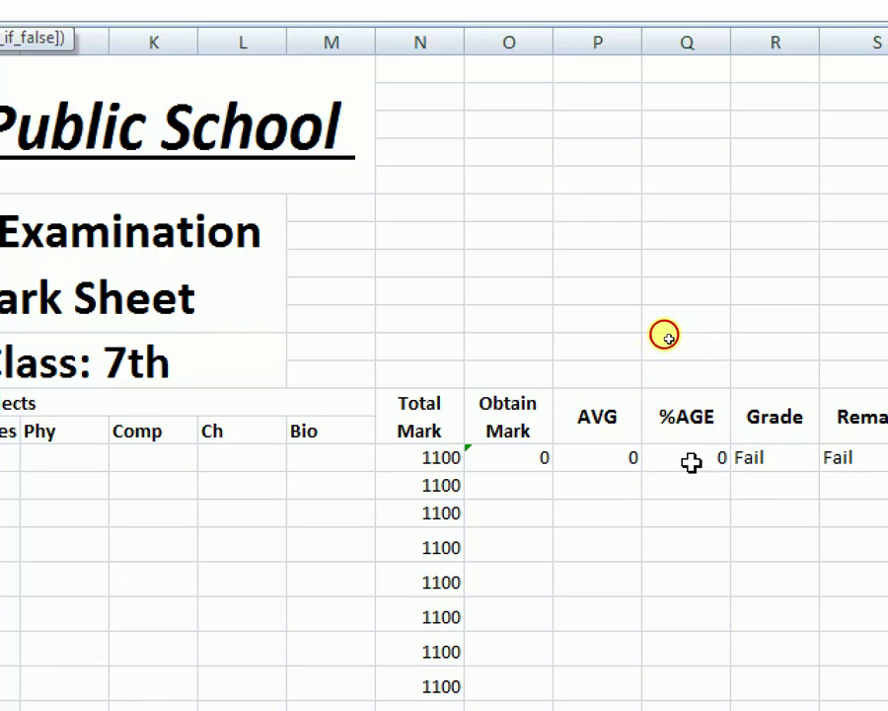
left_click(691, 461)
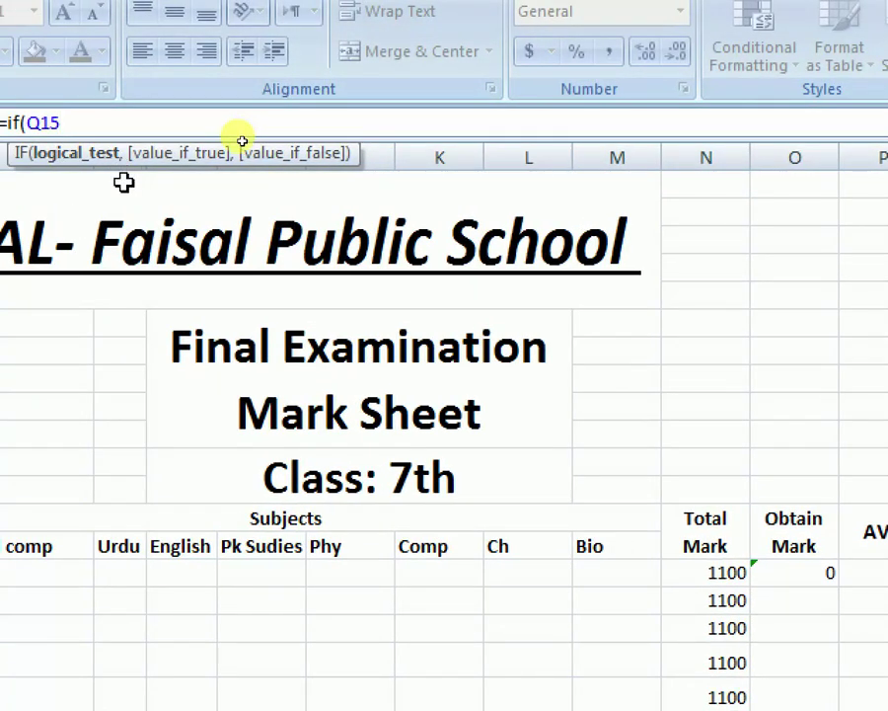
type(">")
type("=")
type("40")
type(",")
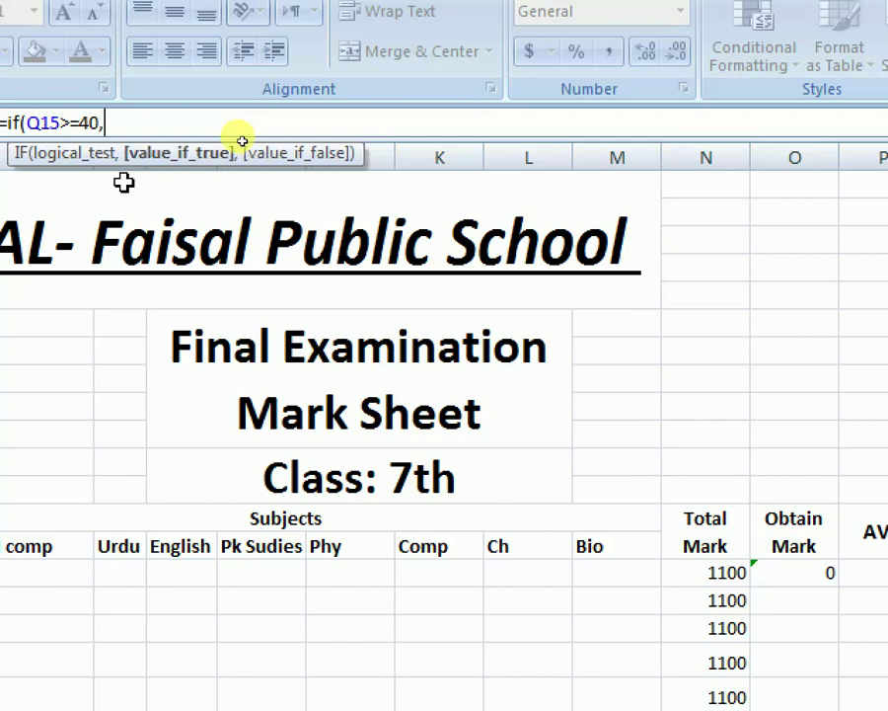
type("\"Pass")
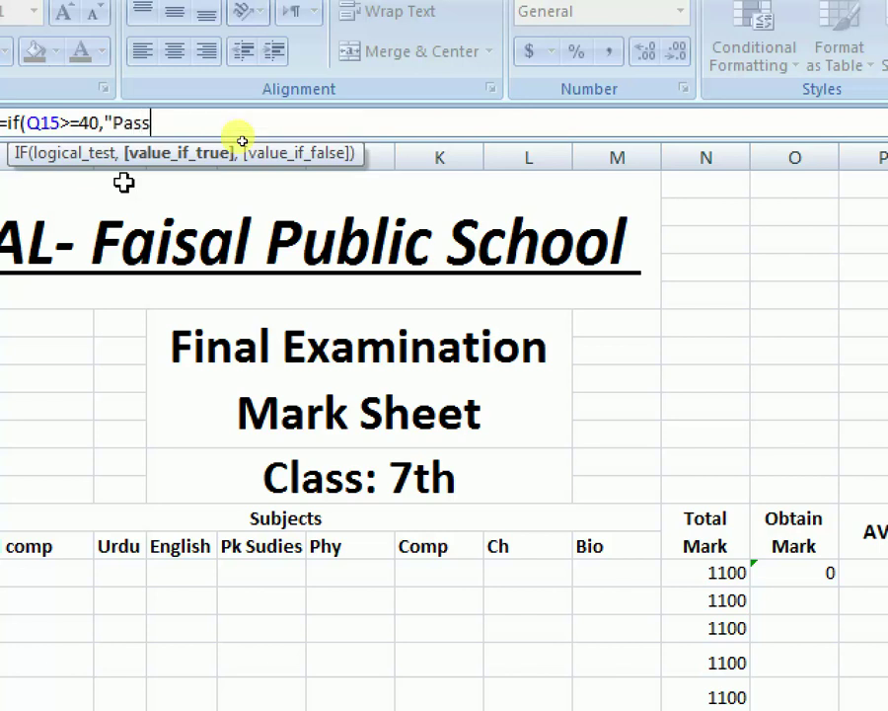
type("\",\"")
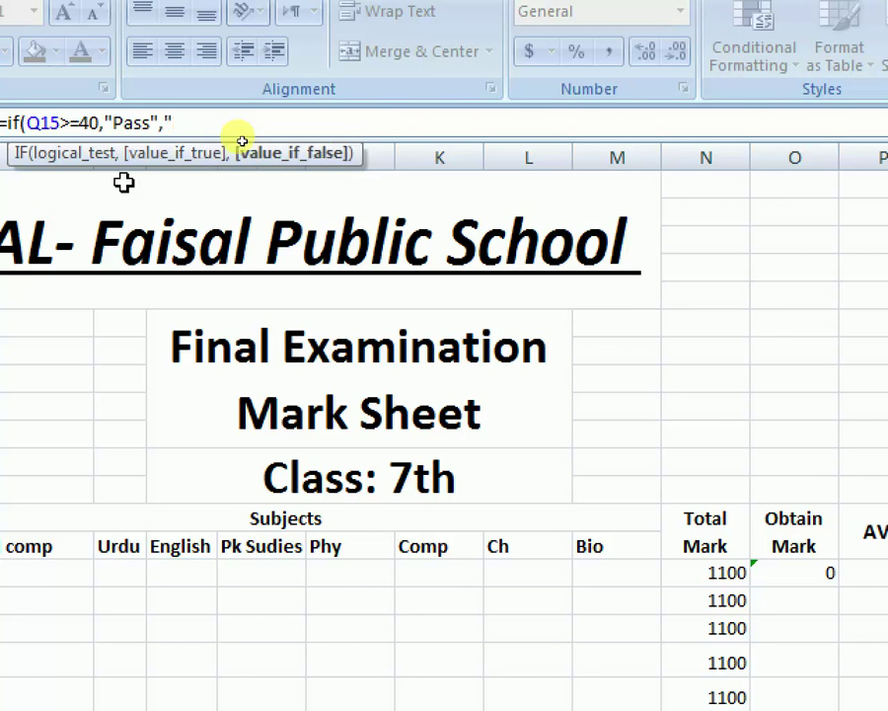
type("F")
type("ai")
type("l")
type("\"")
type(")")
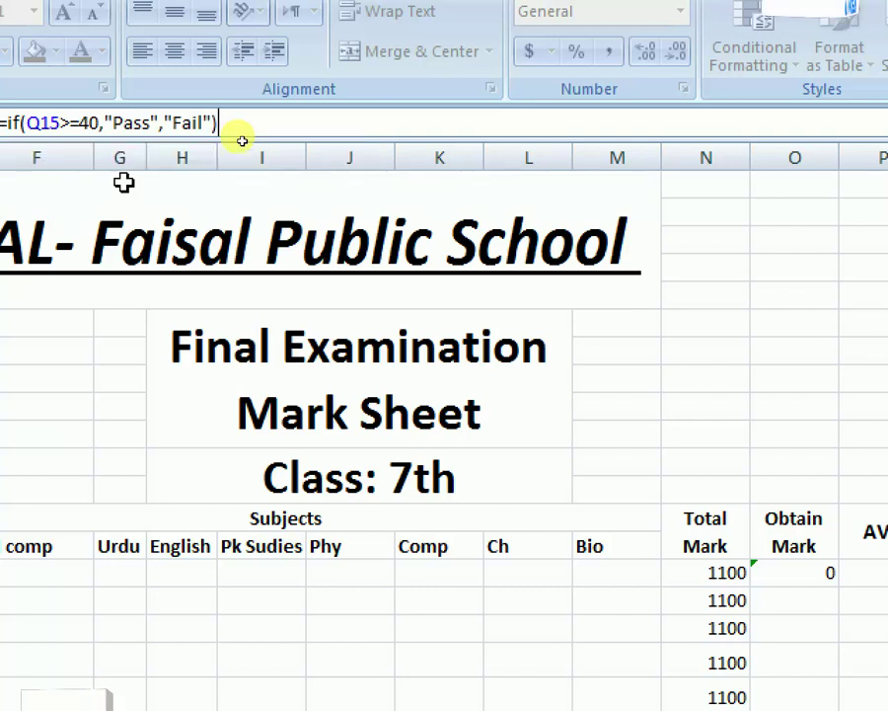
key("Return")
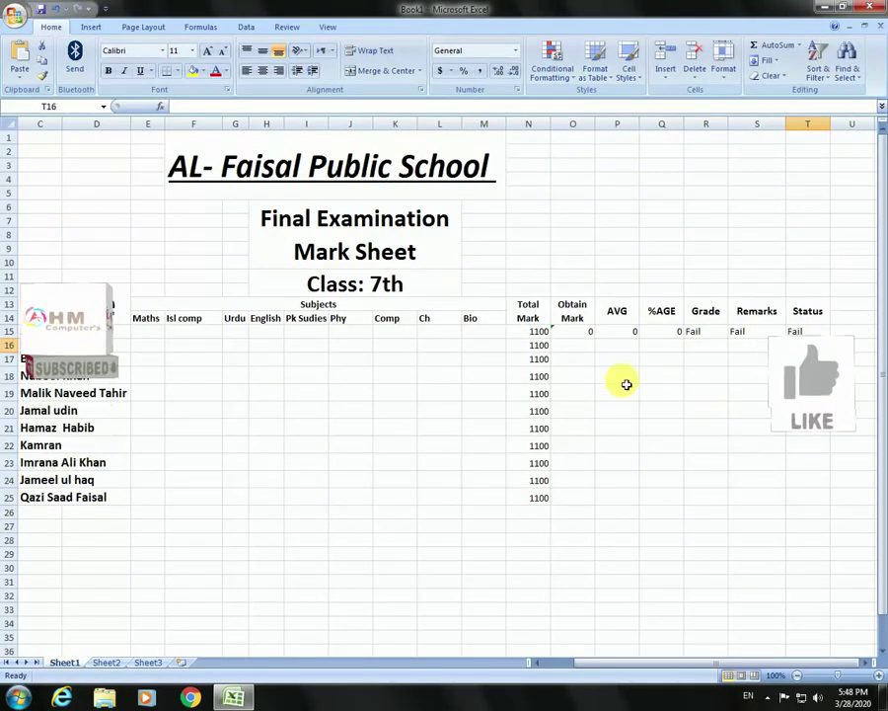
Fill the O15:T15 formulas down through row 25 for all eleven students
left_click_drag(573, 337, 791, 339)
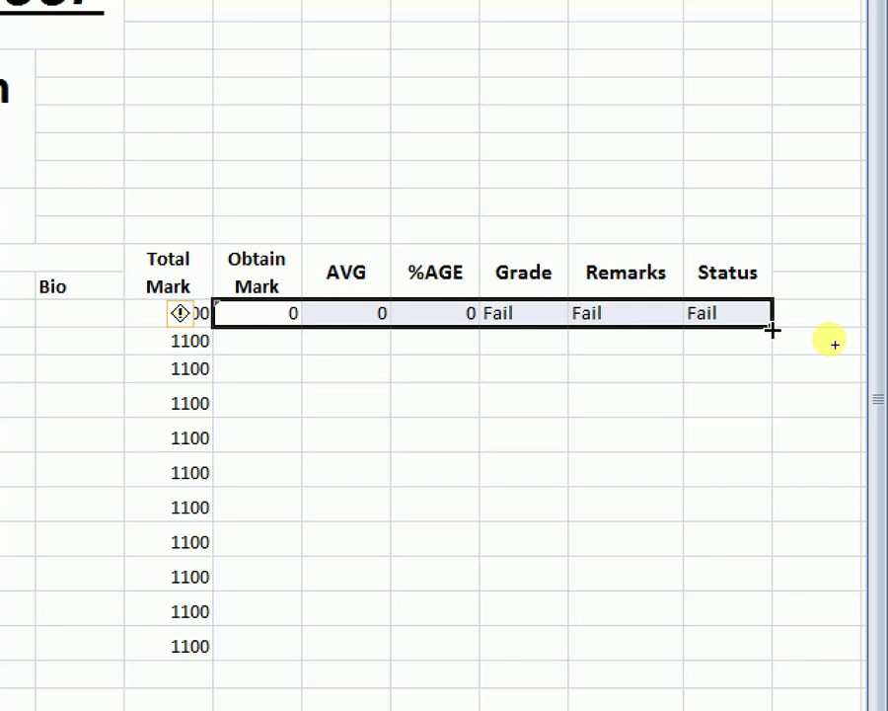
left_click_drag(773, 331, 791, 597)
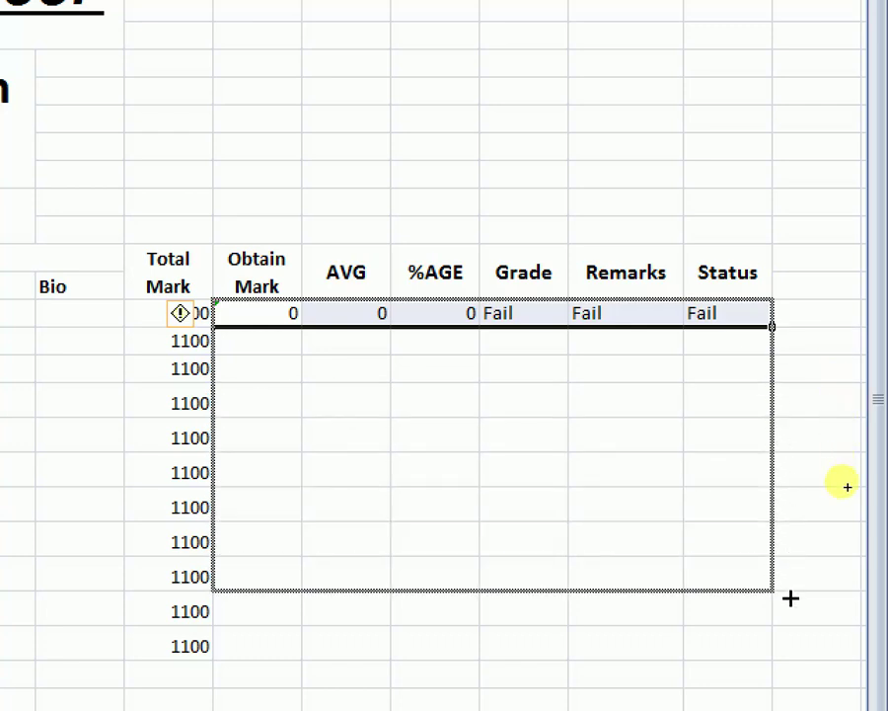
left_click_drag(791, 597, 812, 483)
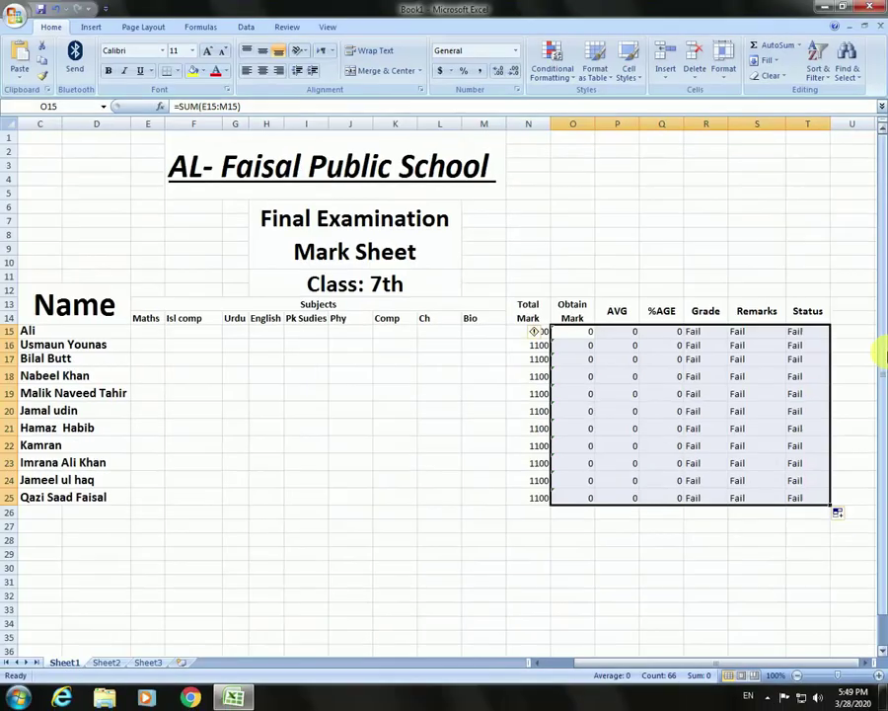
left_click(472, 537)
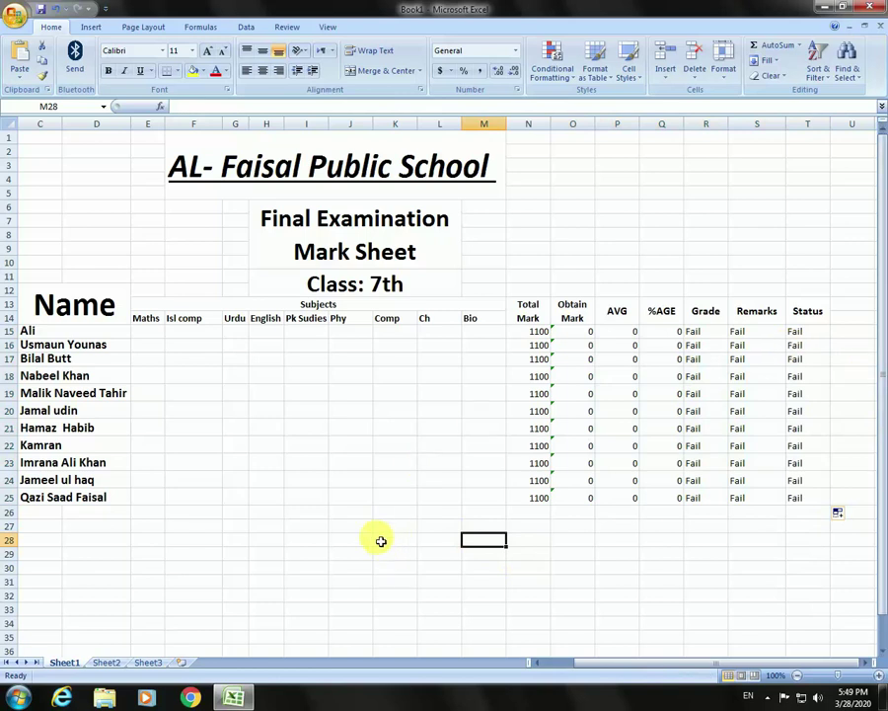
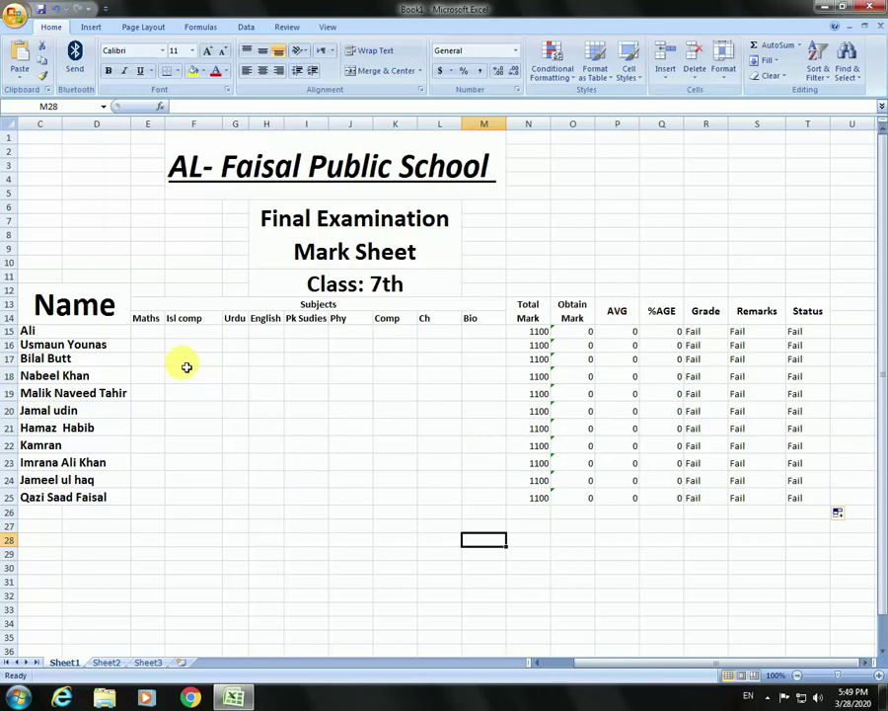
Select E15:M26 and enter Maths marks 15, 33, 22, 15, 66, 44 in E15:E20
mouse_move(147, 337)
left_mouse_down()
mouse_move(179, 500)
mouse_move(474, 514)
left_mouse_up()
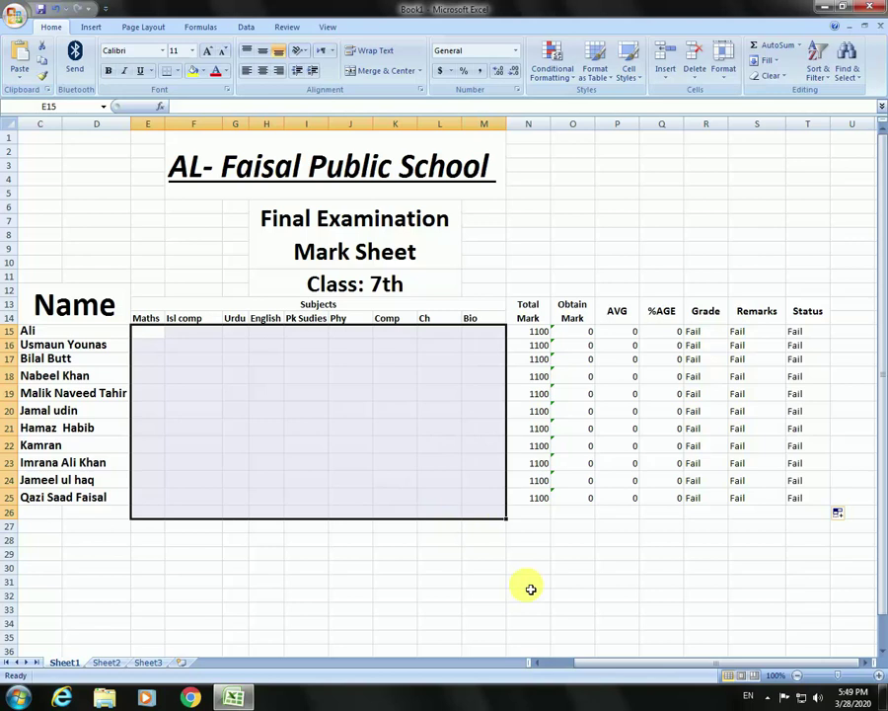
type("15")
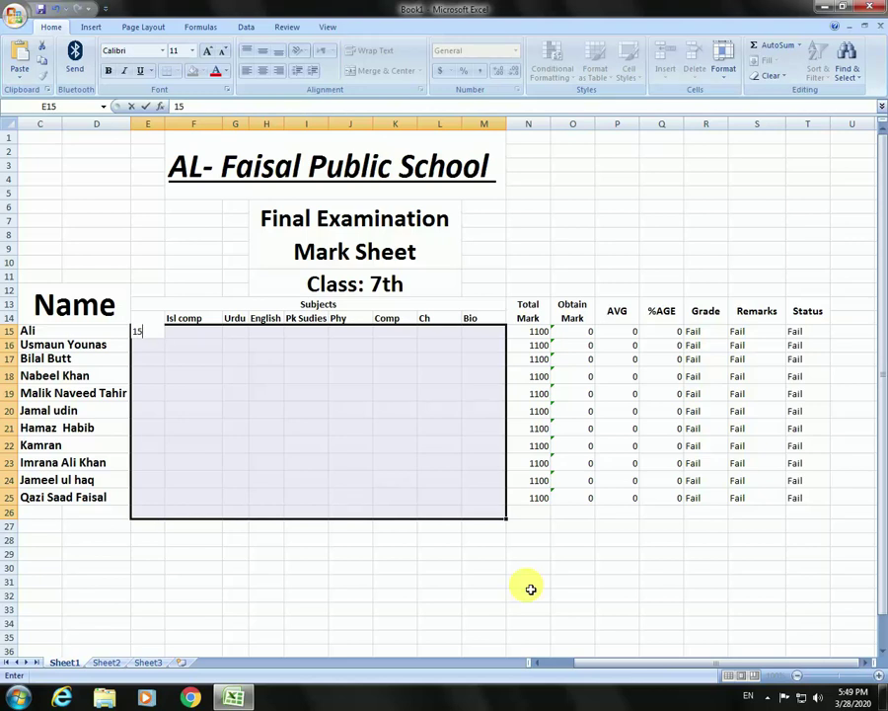
key("Return")
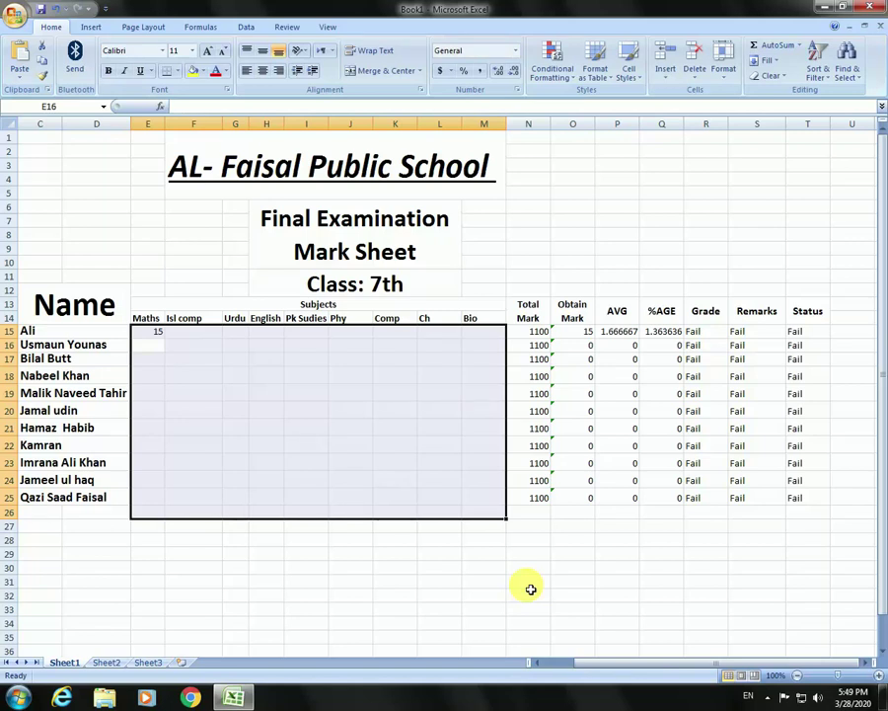
type("33")
key("Return")
type("22")
key("Return")
type("1")
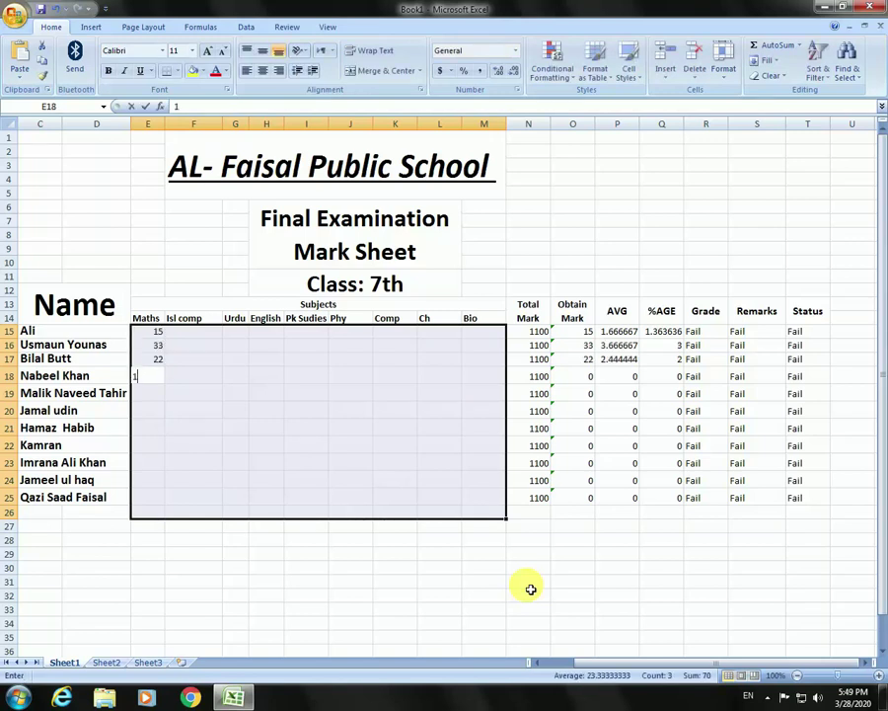
type("5")
key("Return")
type("66")
key("Return")
type("44")
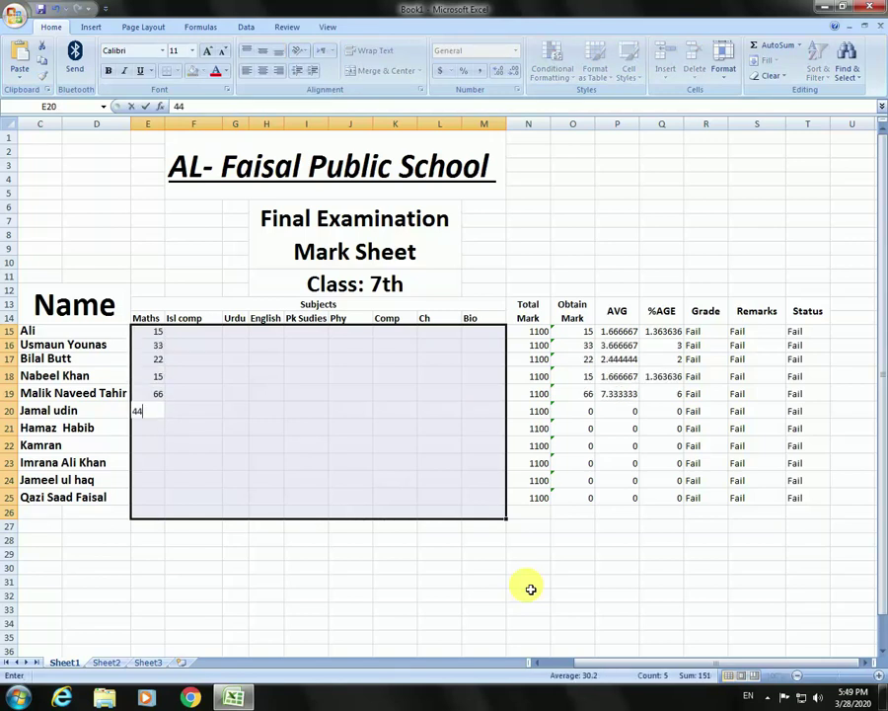
key("Return")
Enter the remaining Maths marks 66, 55, 4, 22, 33, 66 in E21:E26
type("66")
key("Return")
type("55")
key("Return")
type("4")
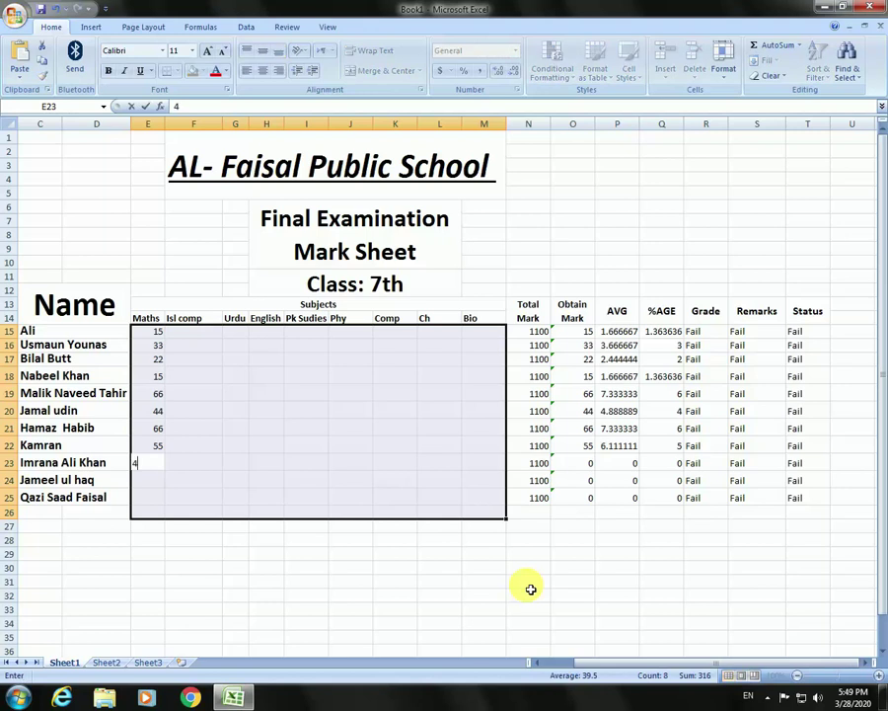
key("Return")
type("22")
key("Return")
type("33")
key("Return")
type("66")
key("Return")
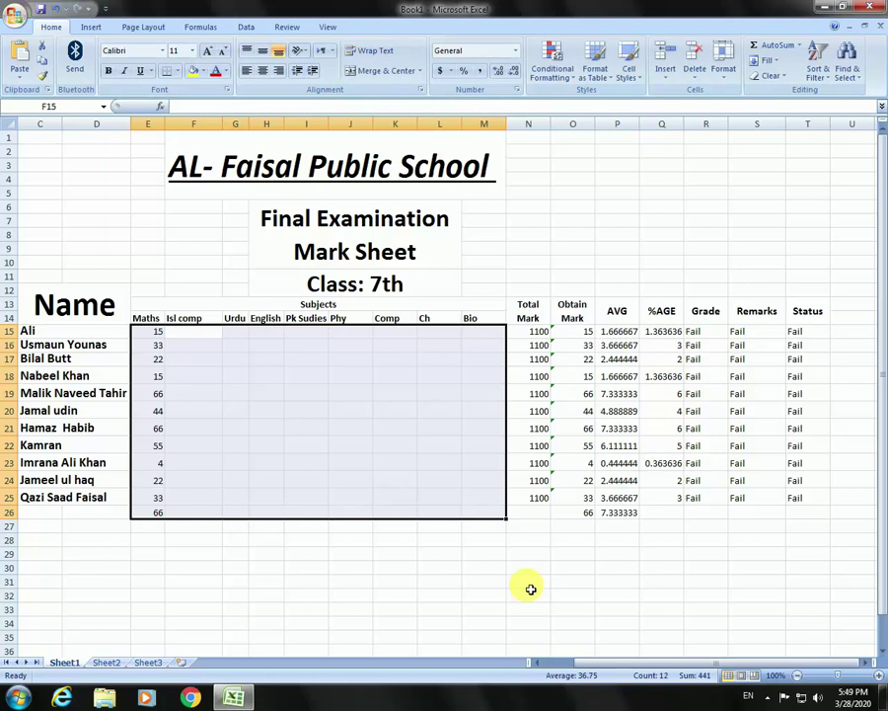
Enter Isl comp marks 55, 22, 44, 77, 22, 11, 33, 33, 22, 22, 11, 3.5 in F15:F26
type("55")
key("Return")
type("22")
key("Return")
type("44")
key("Return")
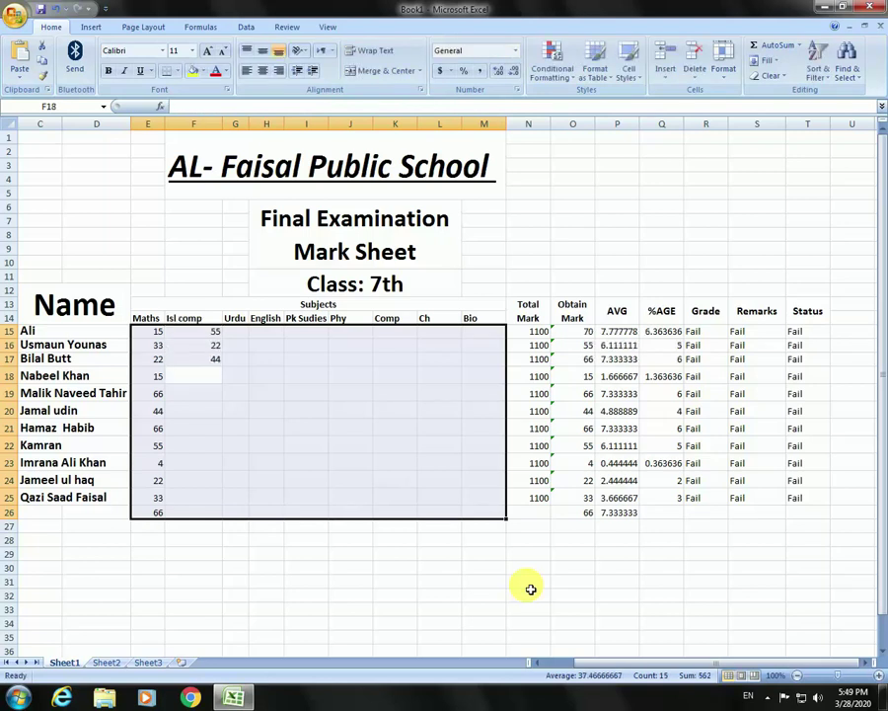
type("77")
key("Return")
type("22")
key("Return")
type("112")
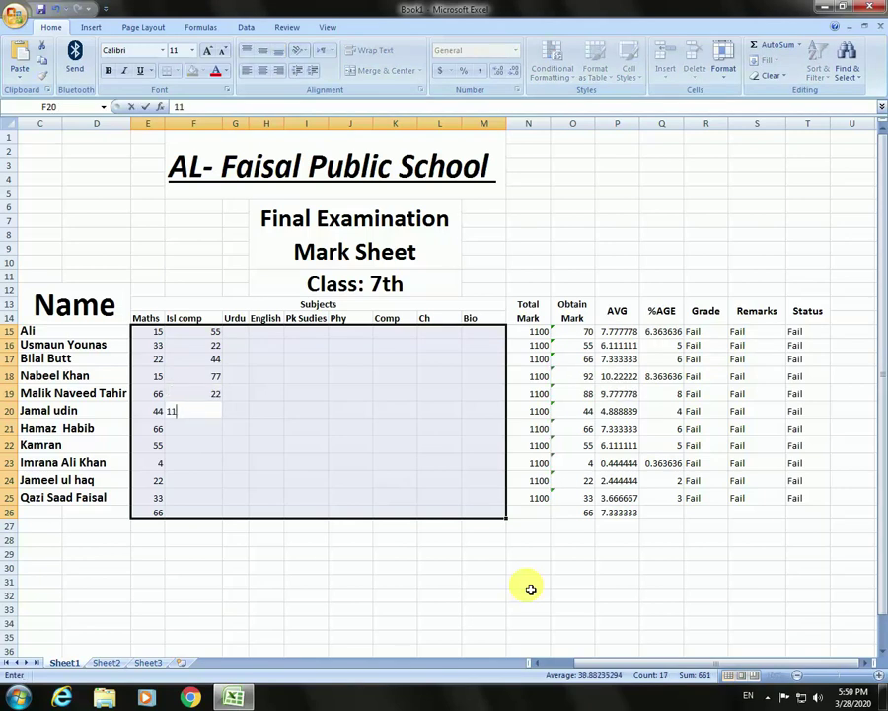
key("Return")
type("3")
key("Return")
type("33")
key("Return")
type("22")
key("Return")
type("22")
key("Return")
type("11")
key("Return")
type("3")
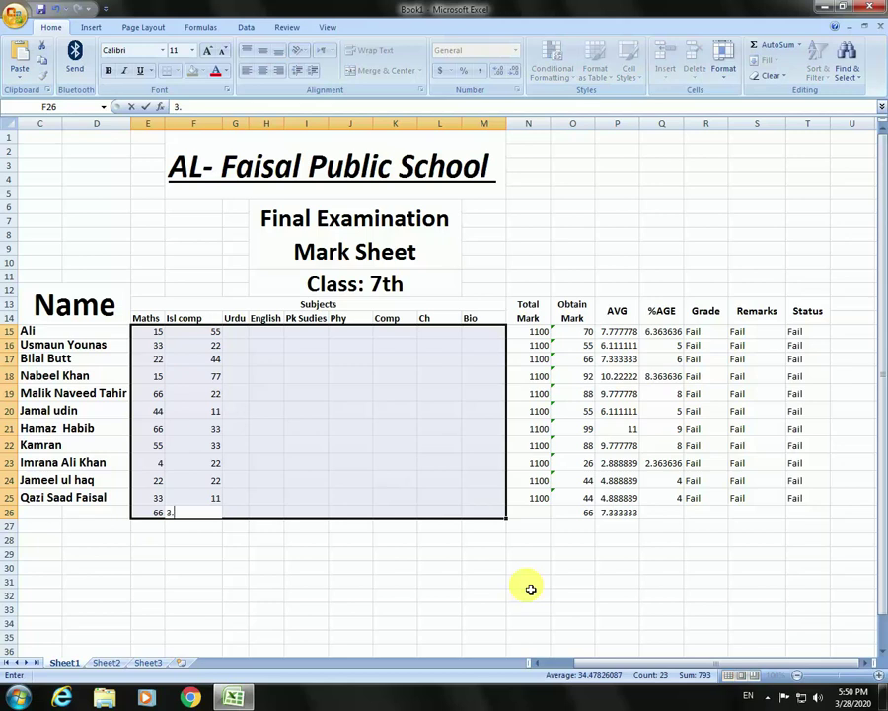
type("5")
key("Return")
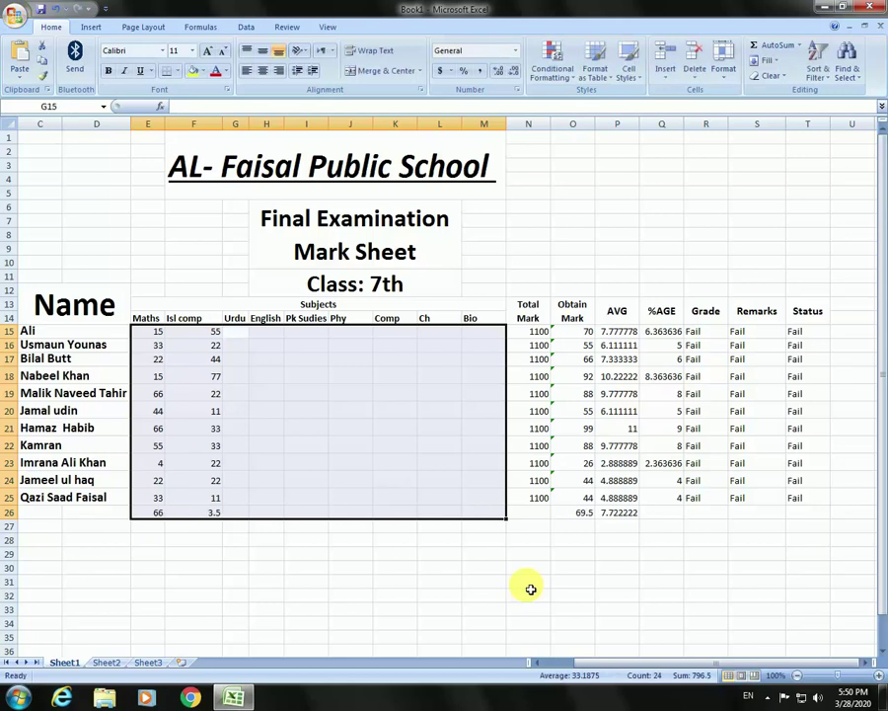
Enter Urdu marks 66, 44, 11, 33, 55, 44, 33, 212, 36, 22, 11 in G15:G25
type("66")
key("Return")
type("44")
key("Return")
type("1")
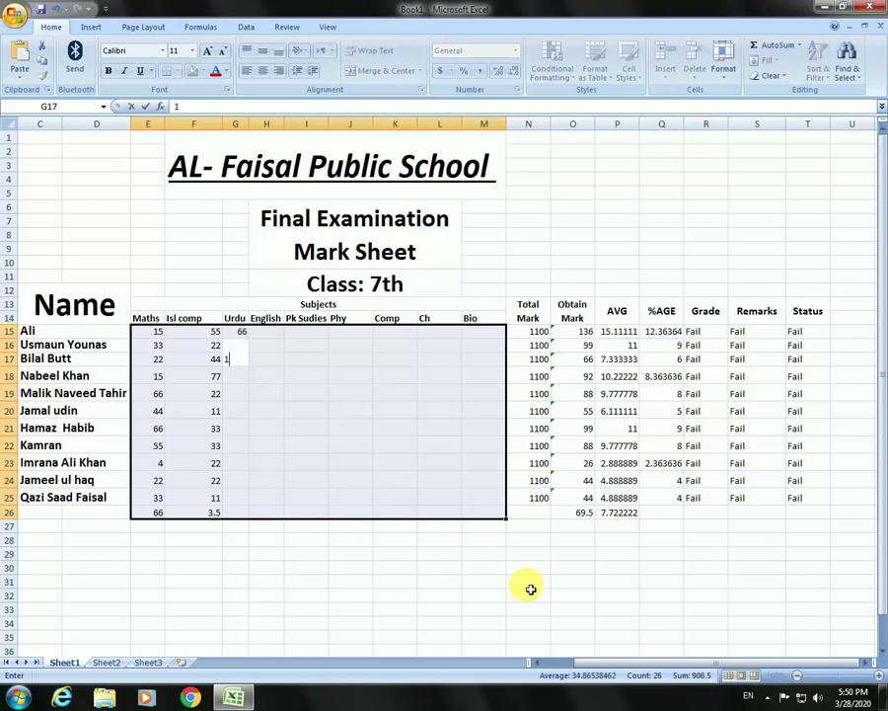
type("1")
key("Return")
type("33")
key("Return")
type("55")
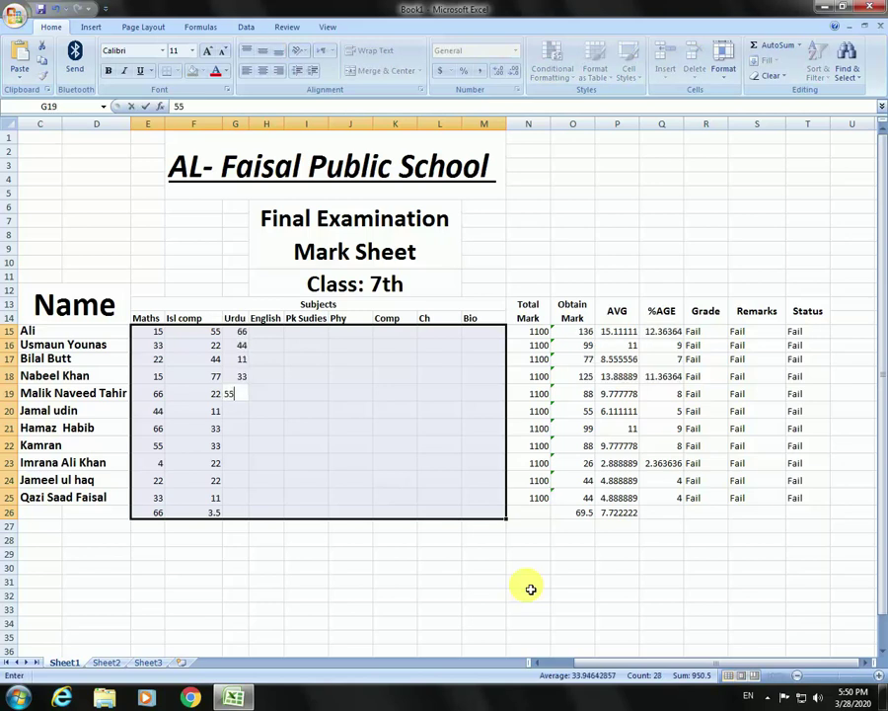
key("Return")
type("44")
key("Return")
type("33")
key("Return")
type("212")
key("Return")
type("36")
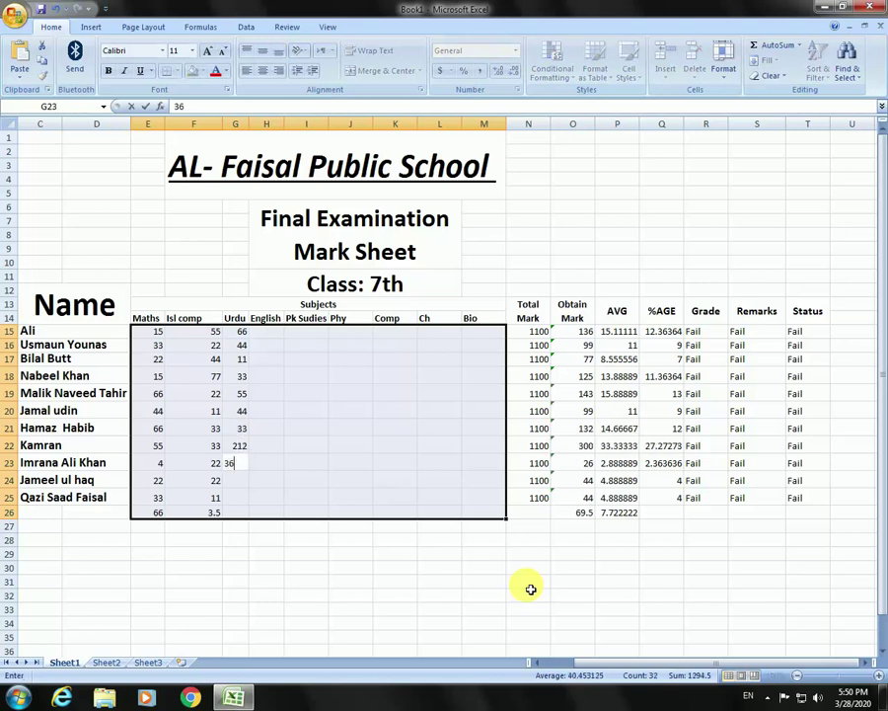
key("Return")
type("22")
key("Return")
type("11")
key("Return")
Enter 55 as the last Urdu mark, then English marks 44, 55, 66, 44, 88, 22 in H15:H20
type("55")
key("Return")
type("44")
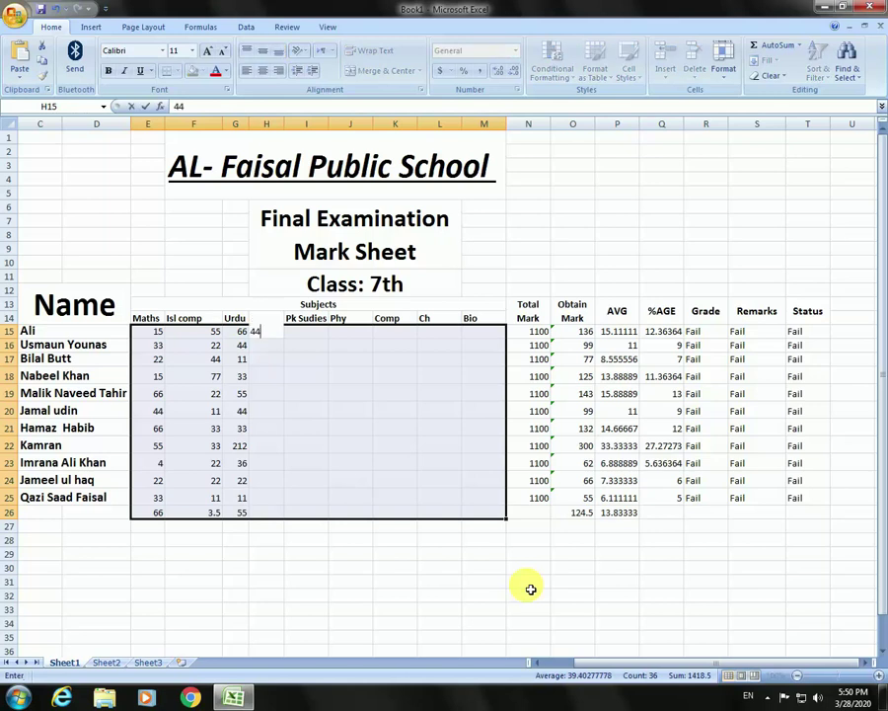
key("Return")
type("55")
key("Return")
type("66")
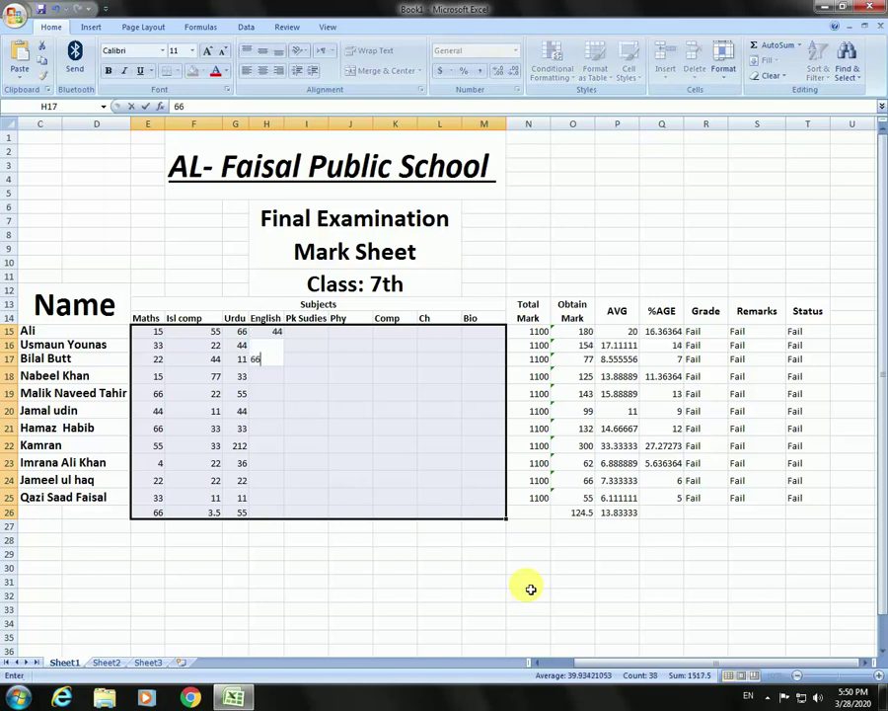
key("Return")
type("44")
key("Return")
type("88")
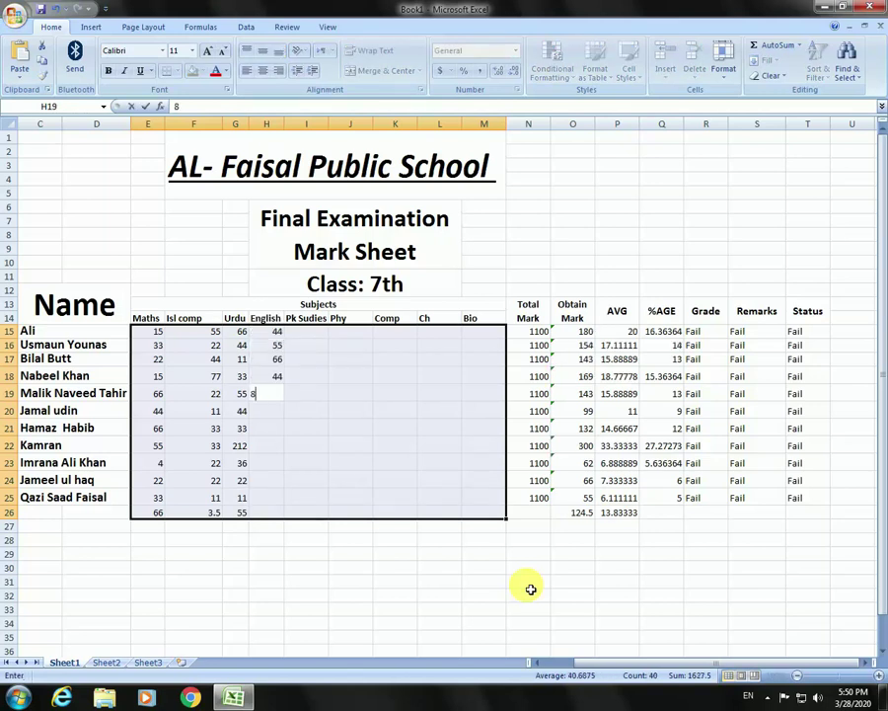
key("Return")
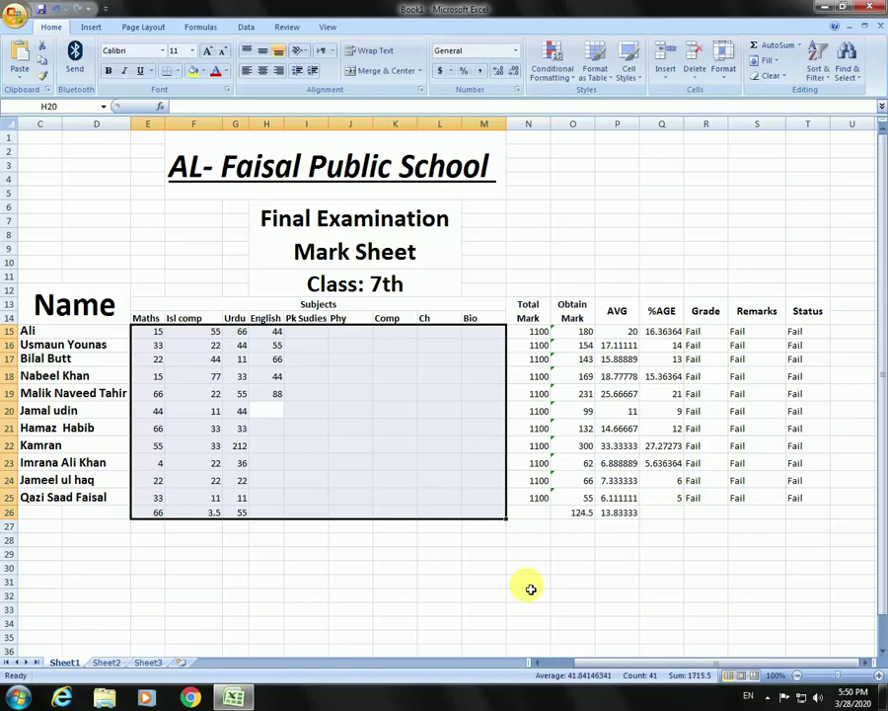
type("22")
key("Return")
Enter the remaining English marks 33, 99.5, 11, 55, 66, 99 in H21:H26
type("33")
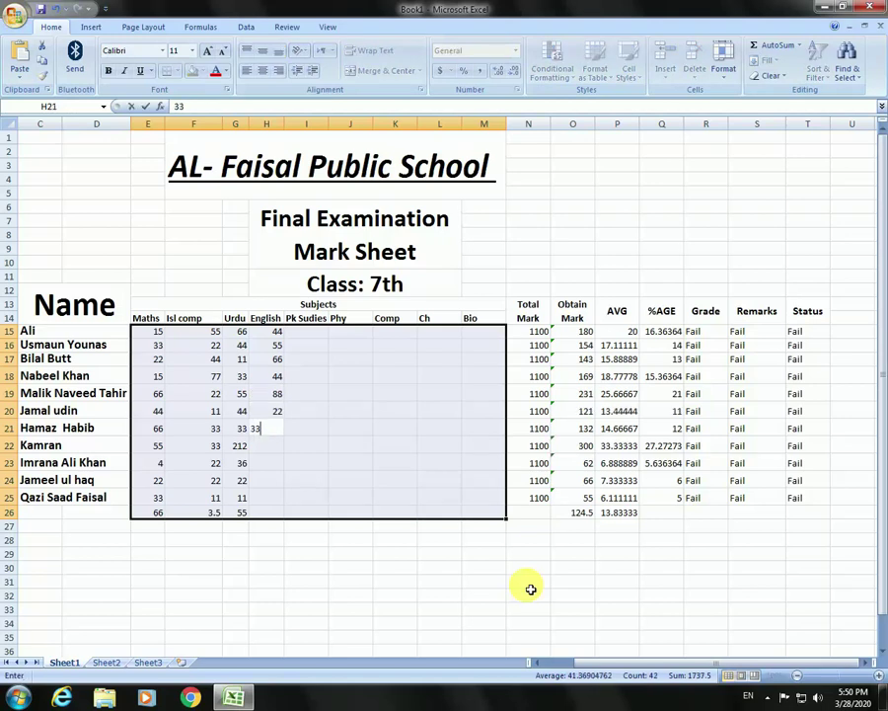
key("Return")
type("99.5")
key("Return")
type("11")
key("Return")
type("55")
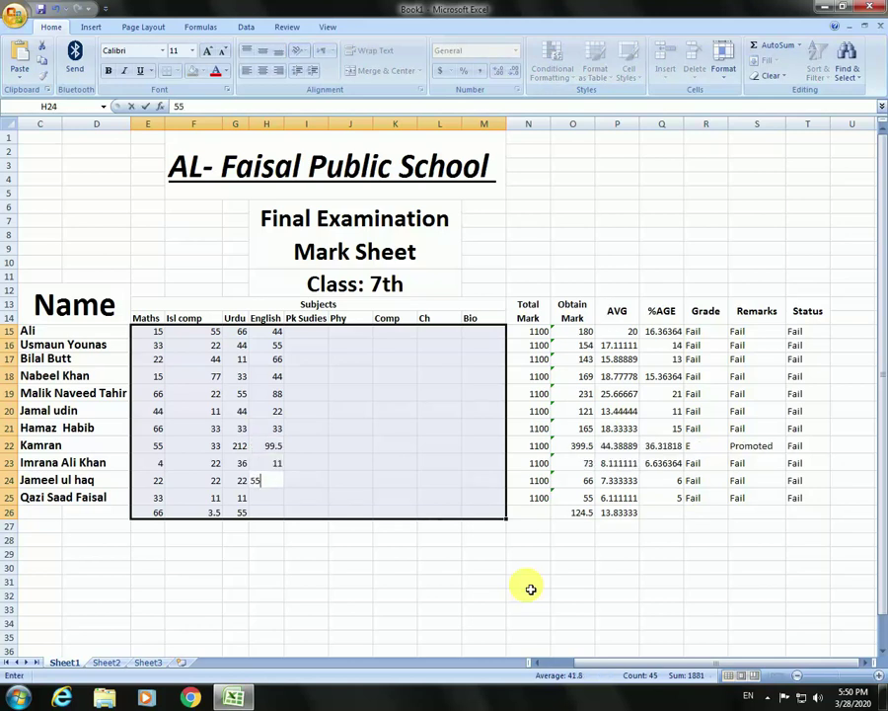
key("Return")
type("66")
key("Return")
type("9")
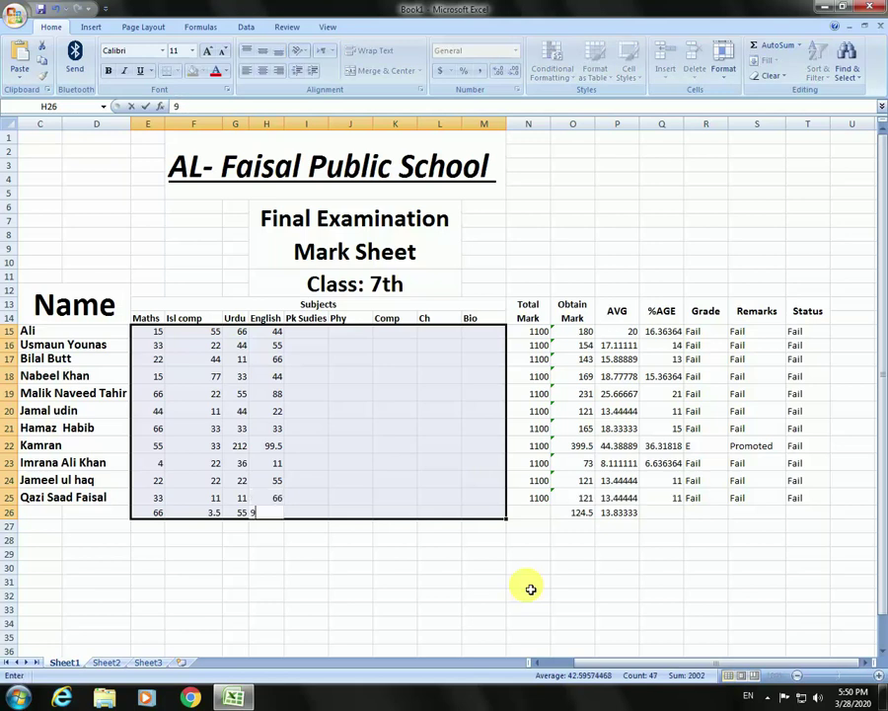
type("9")
key("Return")
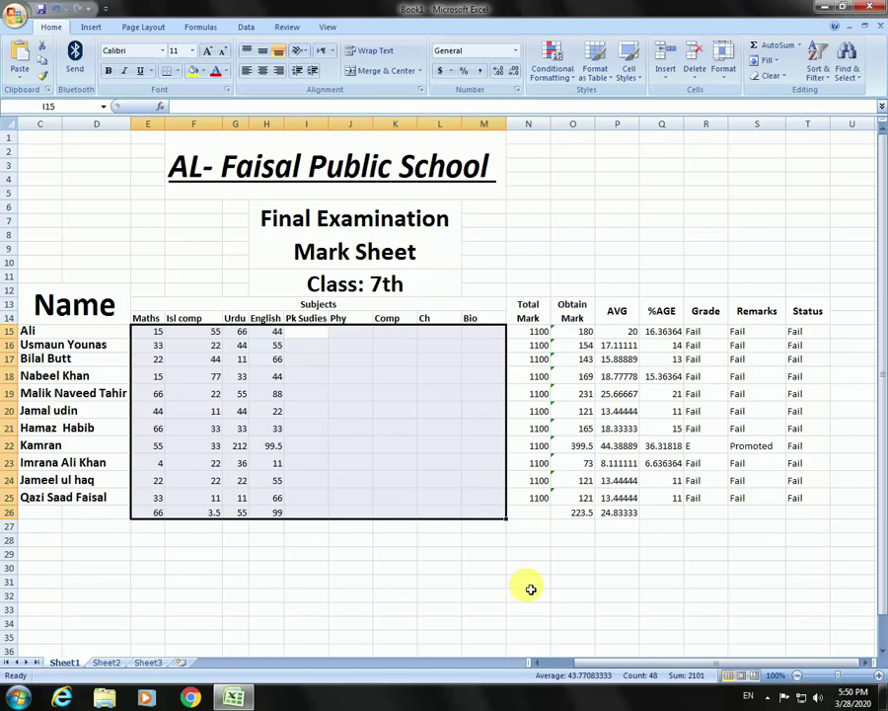
Enter Pk Sudies marks 99, 44, 12, 66, 88 and 44 in I15:I20
type("99")
key("Return")
type("4")
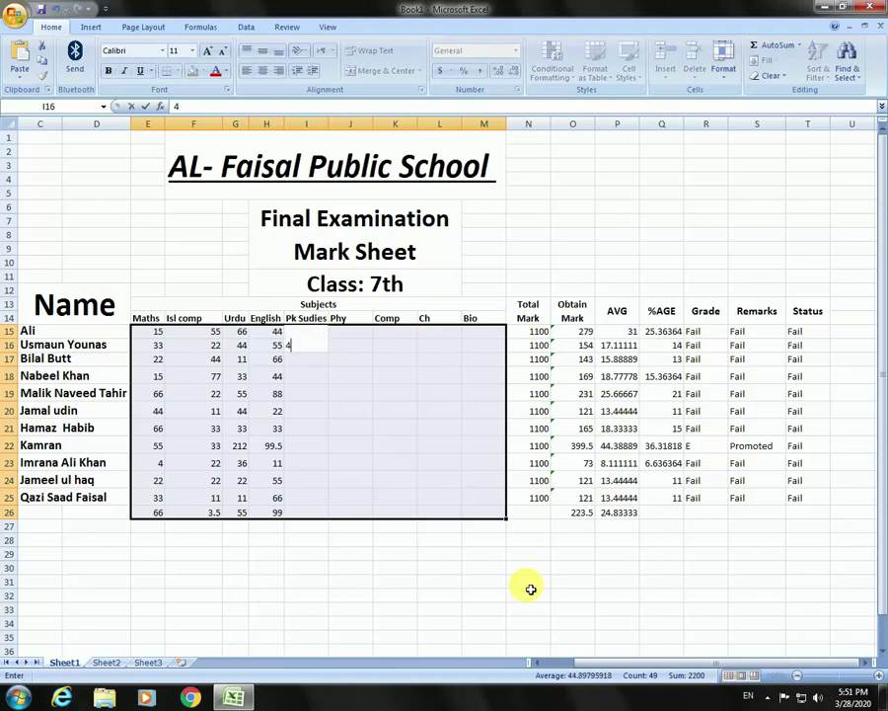
type("4")
key("Return")
type("1")
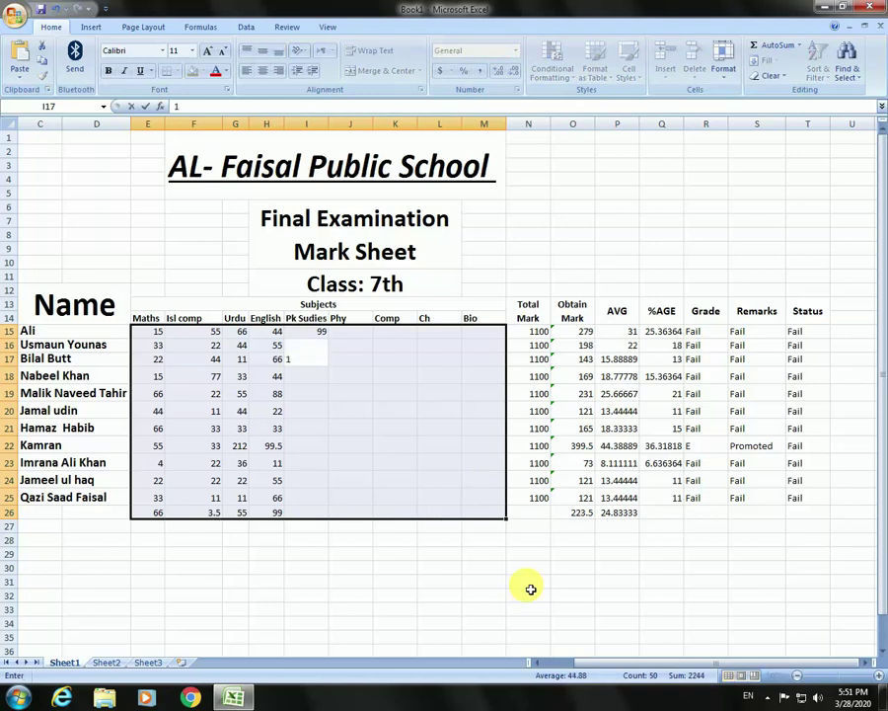
type("2")
key("Return")
type("6")
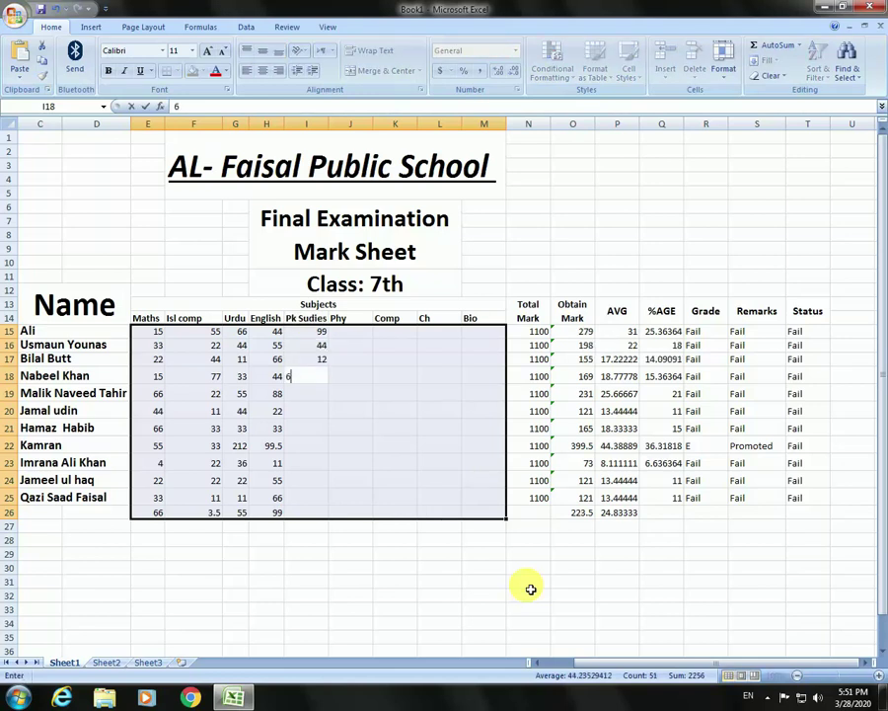
type("6")
key("Return")
type("88")
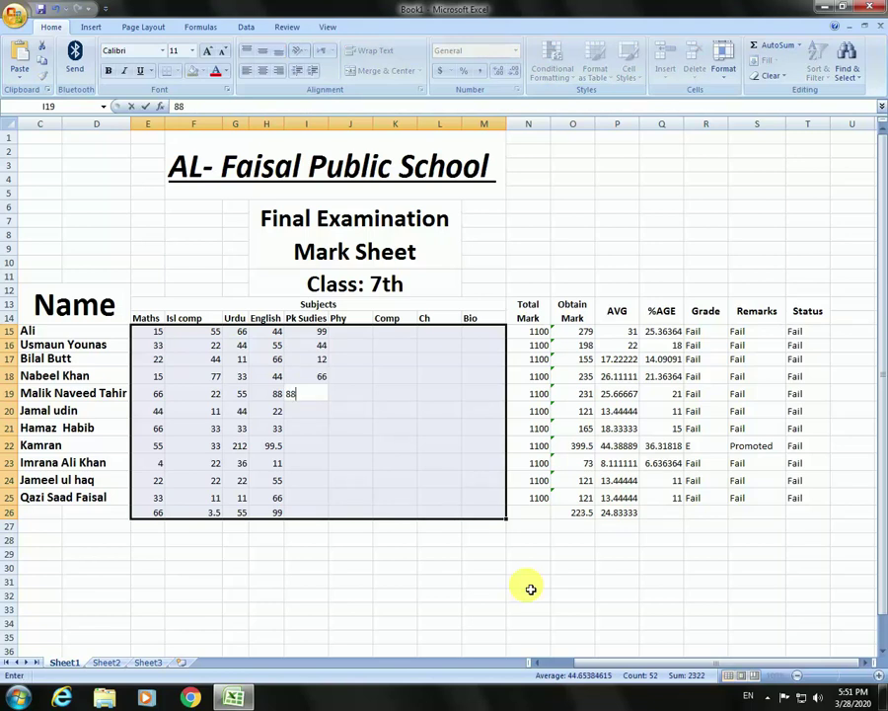
key("Return")
type("44")
key("Return")
Enter Pk Sudies marks 56, 66, 22, 66, 88 and 52 in I21:I26, correcting typos
type("565")
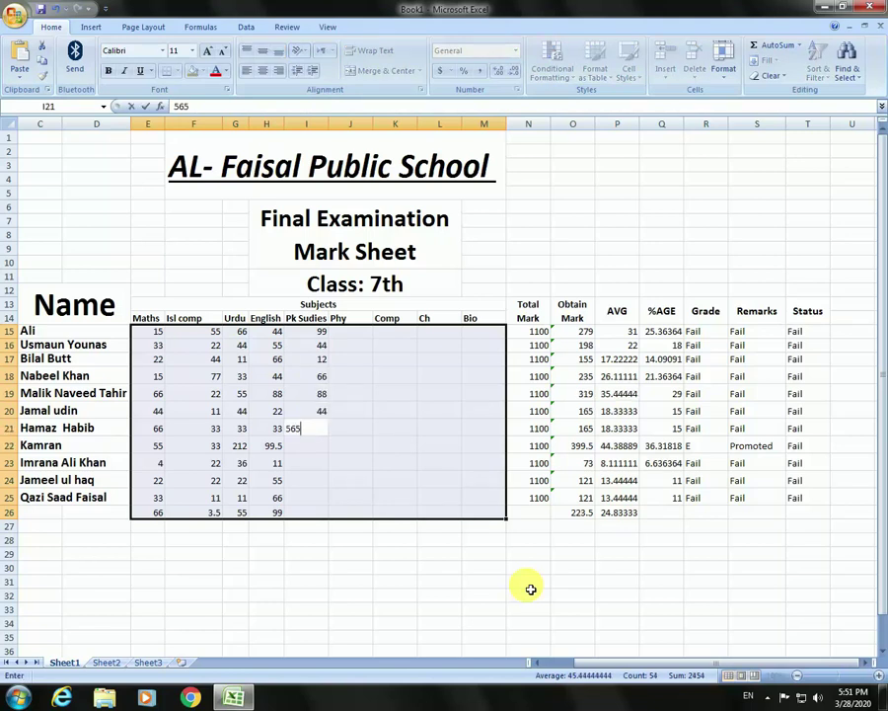
key("BackSpace")
key("Return")
type("6")
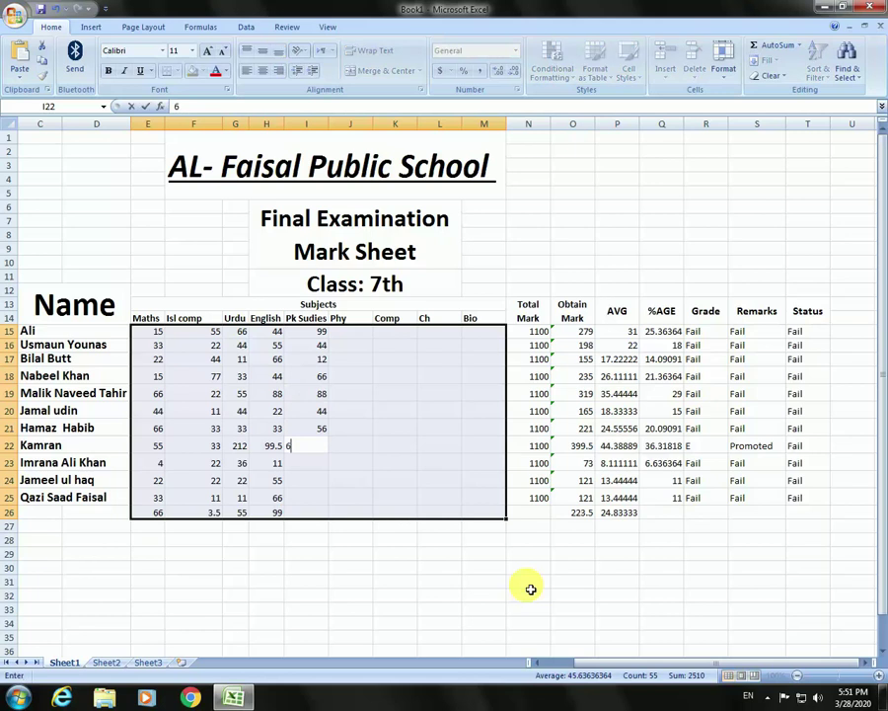
type("6")
key("Return")
type("22")
key("Return")
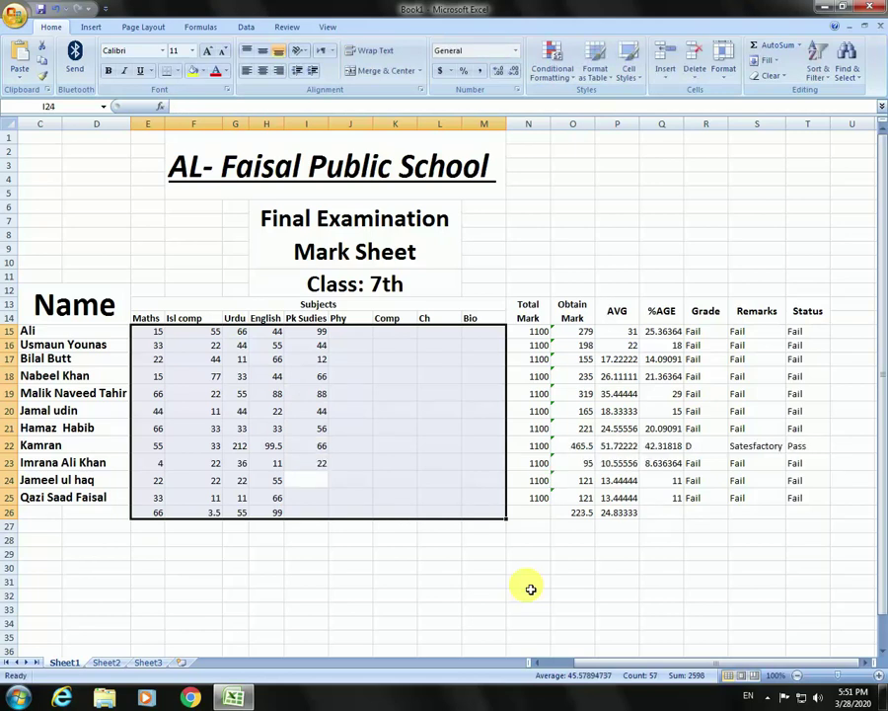
type("66")
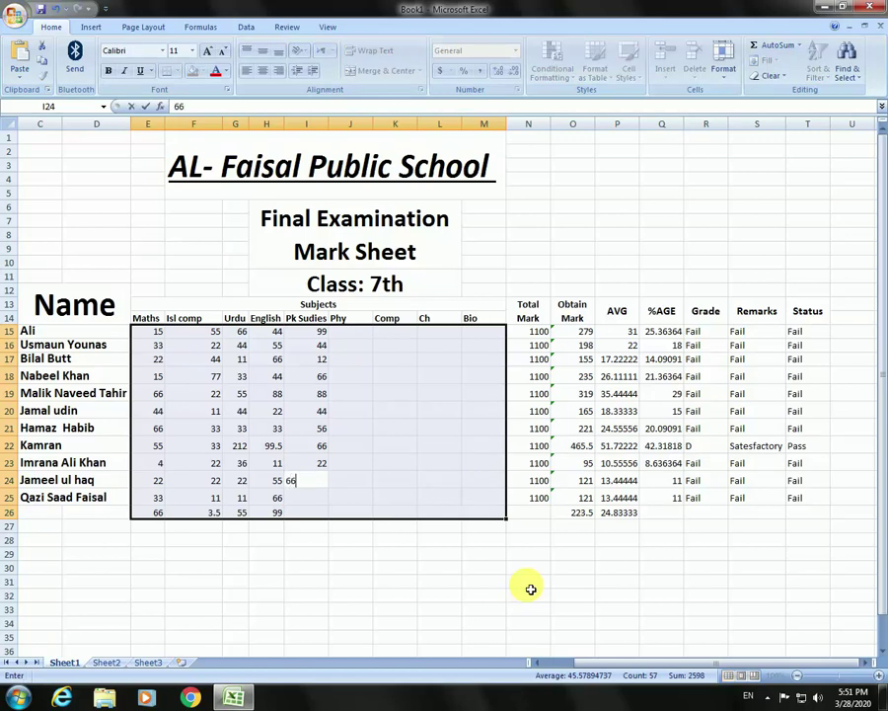
key("Return")
type("88")
key("Return")
type("525")
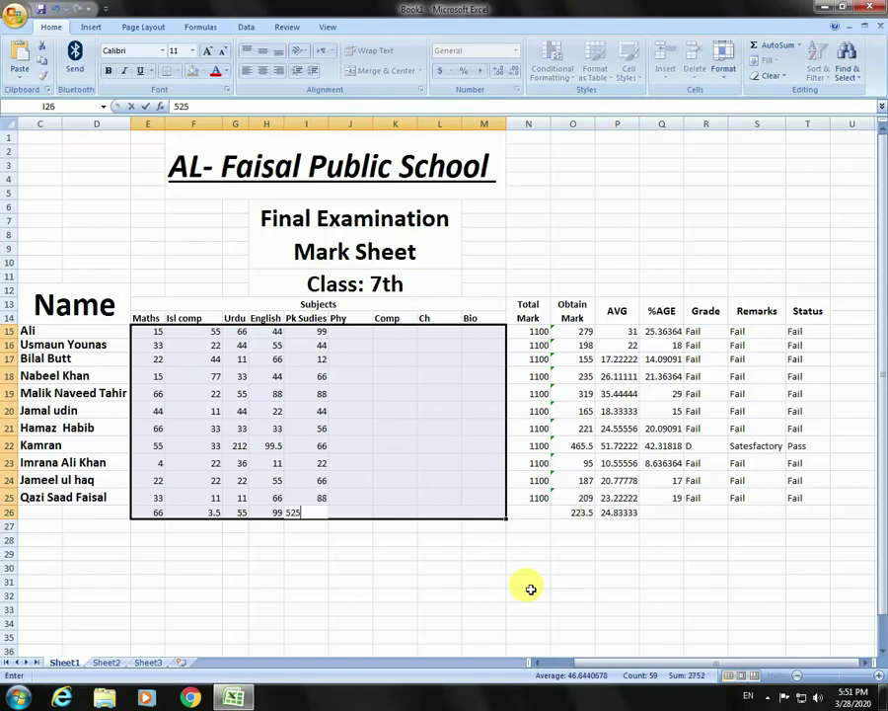
key("BackSpace")
key("Return")
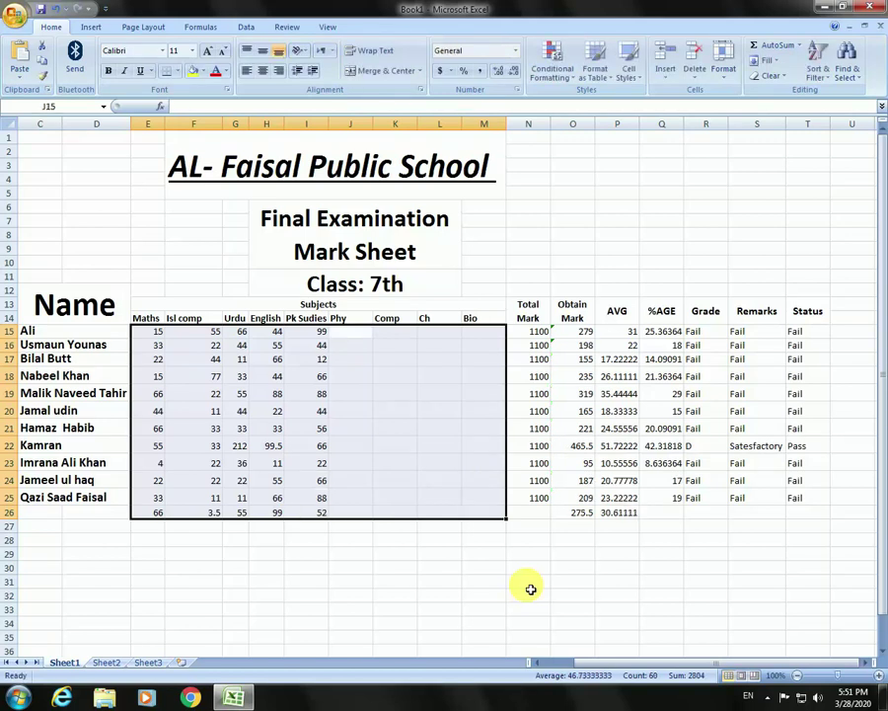
Enter Phy marks 99, 88, 88, 65 and 55 in J15:J19
type("99")
key("Return")
type("88")
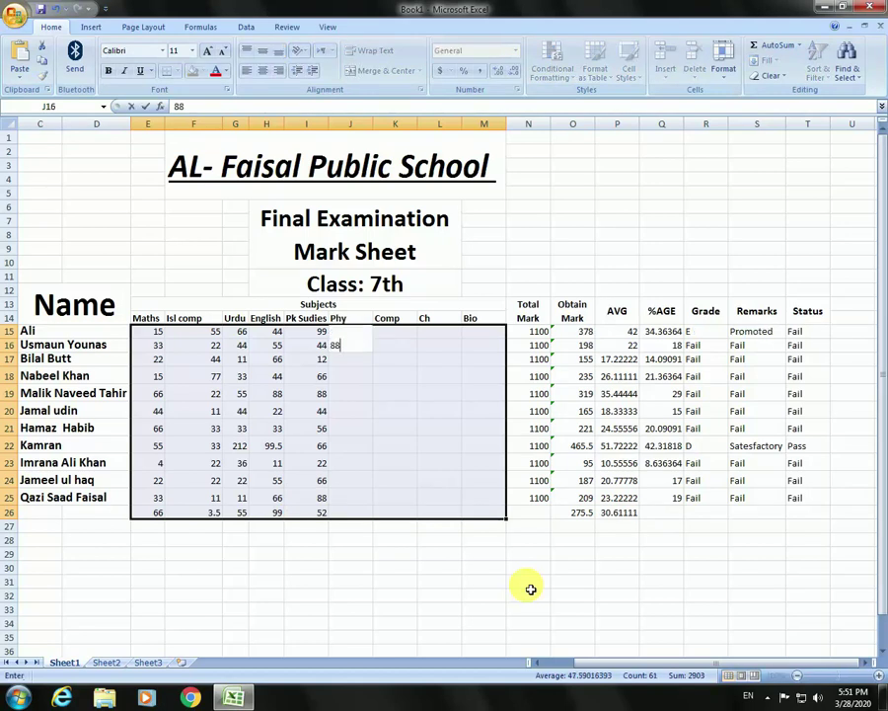
key("Return")
type("88")
key("Return")
type("65")
key("Return")
type("55")
key("Return")
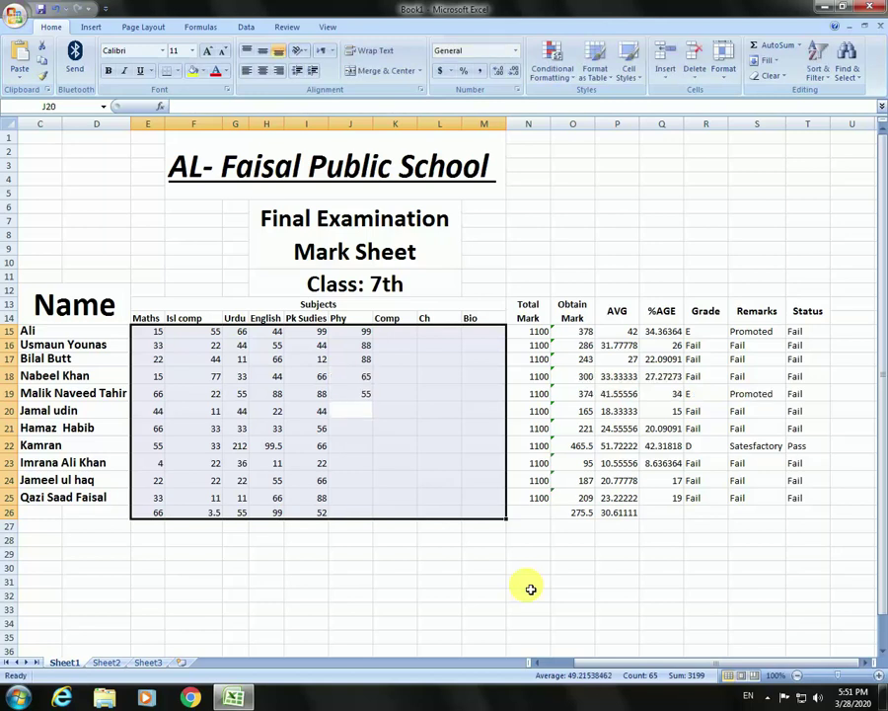
Enter Phy marks 66, 99, 11 and 66 in J20:J23
type("66")
key("Return")
type("99")
key("Return")
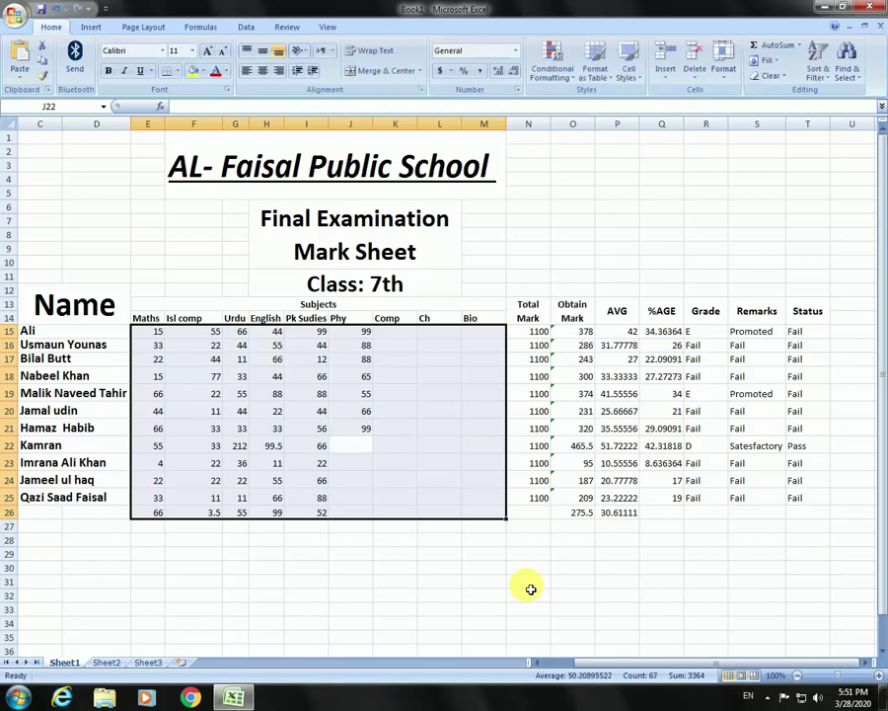
type("11")
key("Return")
type("66")
key("Return")
Finish the Phy column with 99, 88 and 22 in J24:J26
type("99")
key("Return")
type("88")
key("Return")
type("22")
key("Return")
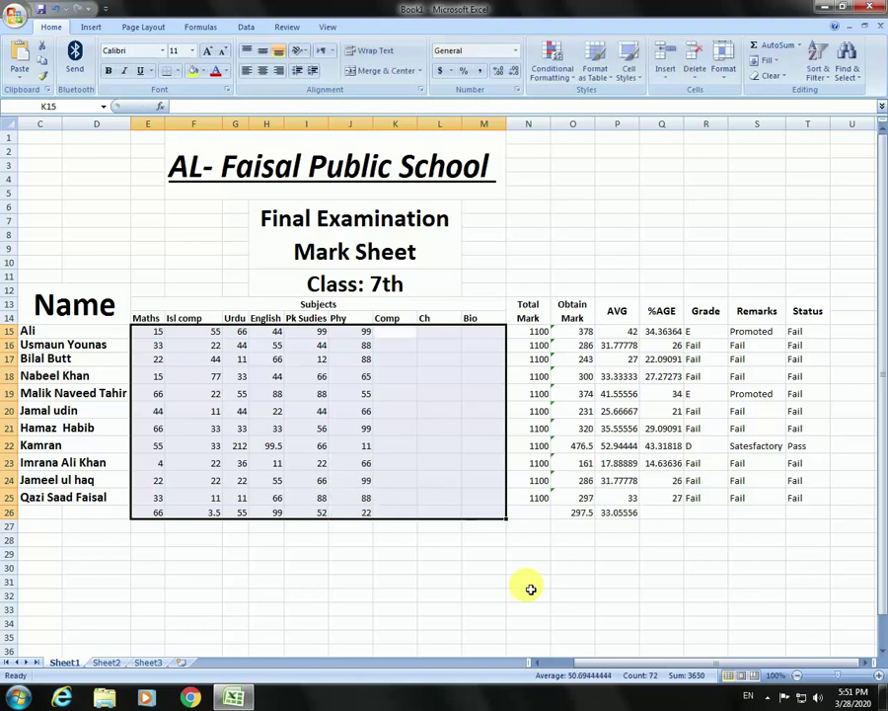
Enter Comp marks 66, 33, 22, 66, 55 and 88 in K15:K20
type("66")
key("Return")
type("33")
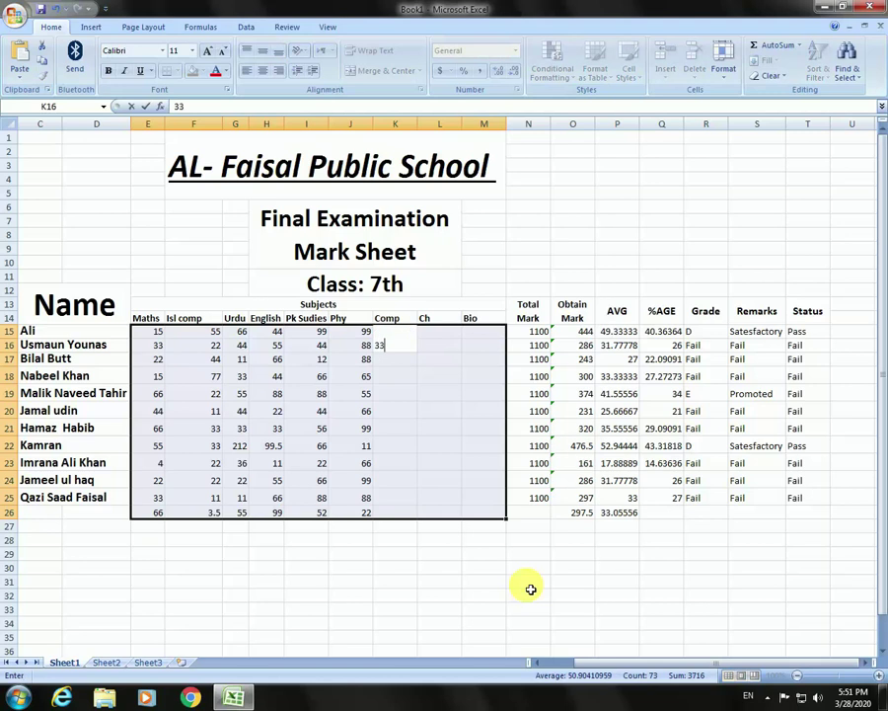
key("Return")
type("22")
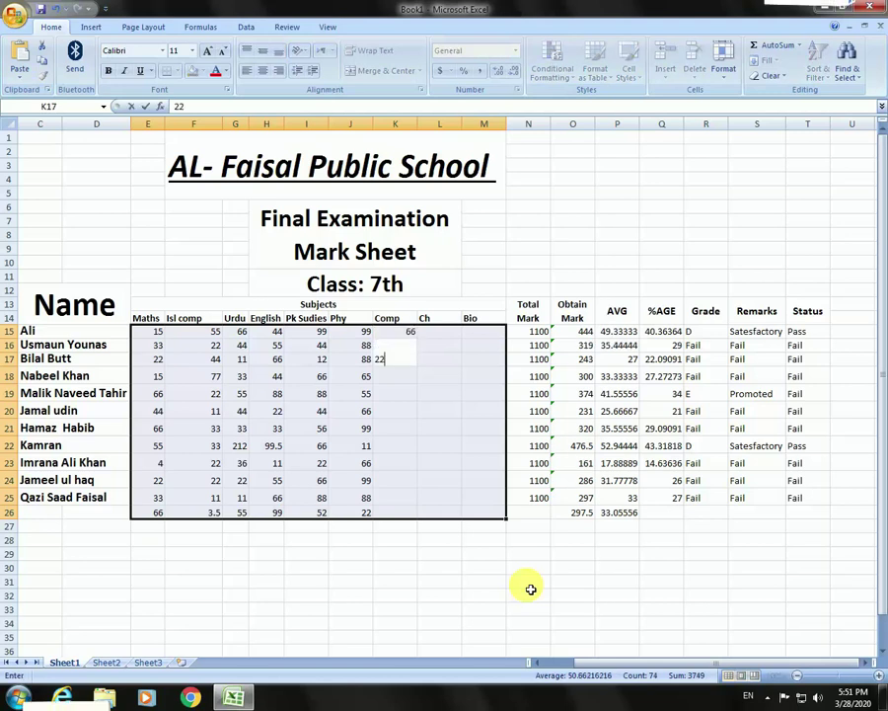
key("Return")
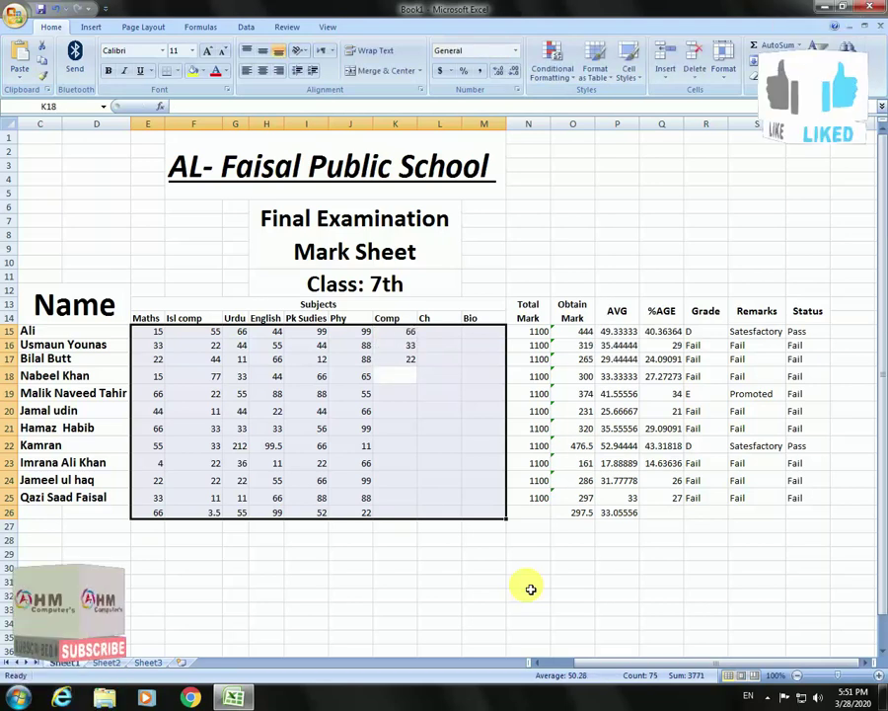
type("66")
key("Return")
type("55")
key("Return")
type("88")
key("Return")
Enter Comp marks 77, 55, 66, 22, 69 and 66 in K21:K26
type("77")
key("Return")
type("55")
key("Return")
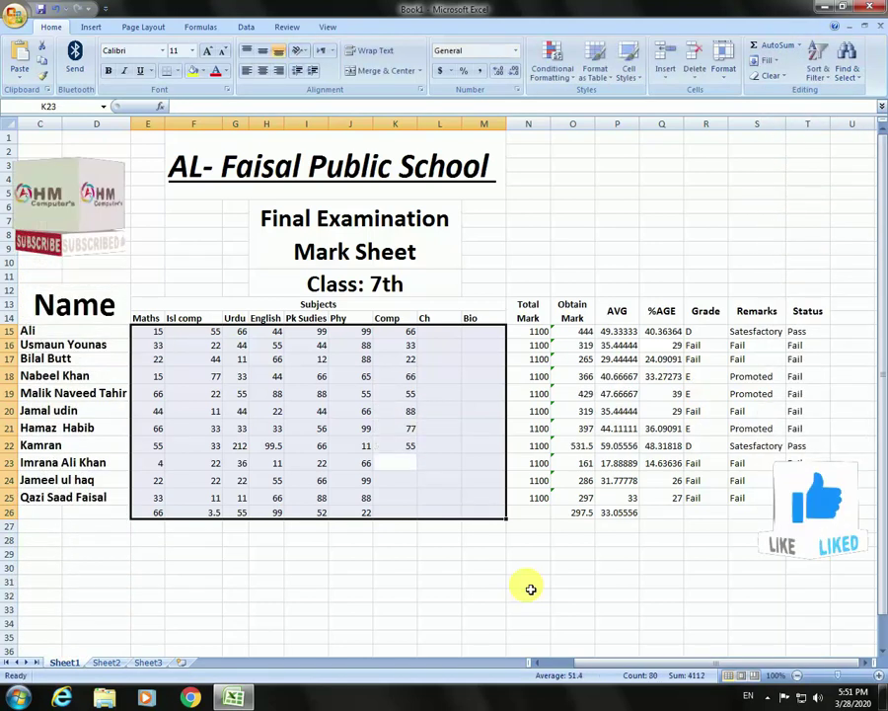
type("66")
key("Return")
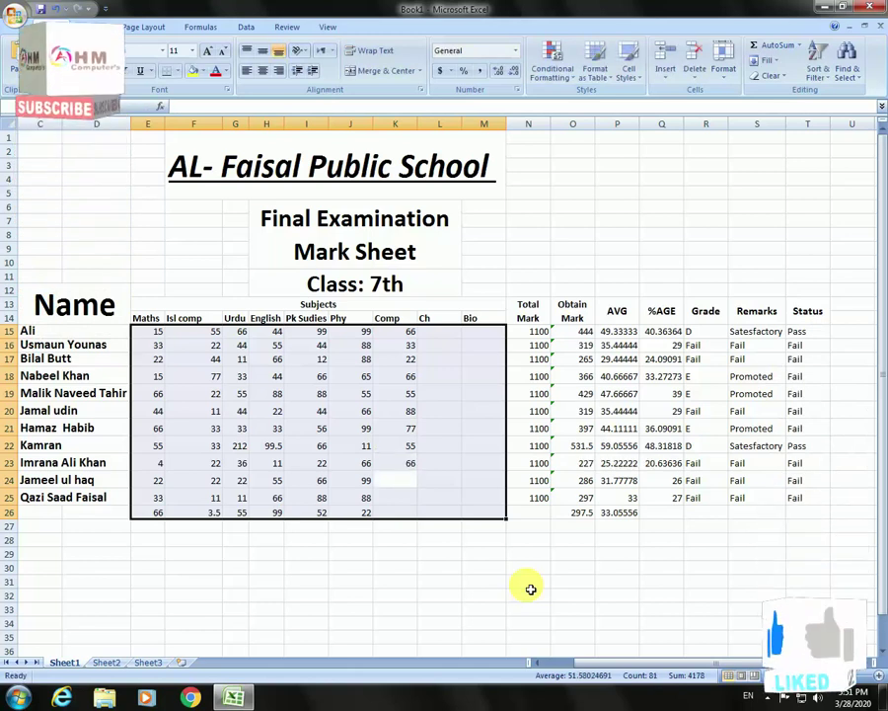
type("22")
key("Return")
type("696")
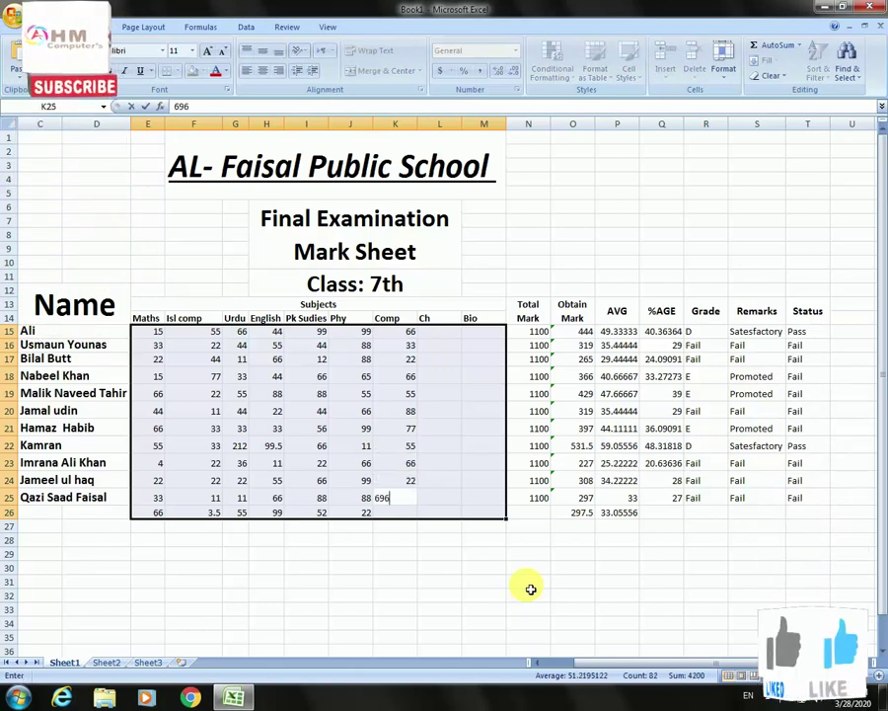
key("BackSpace")
key("Return")
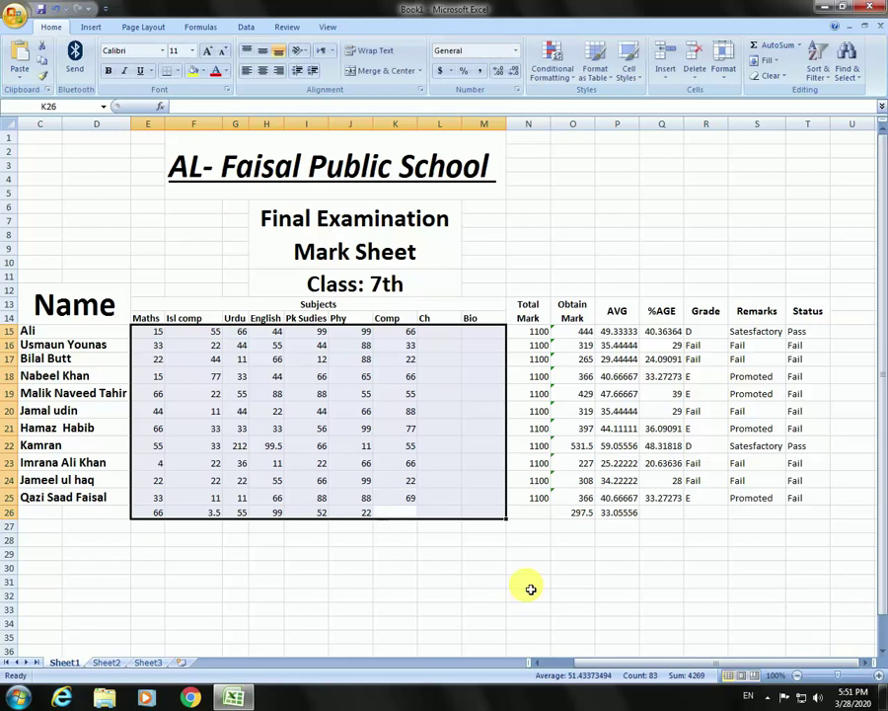
type("66")
key("Return")
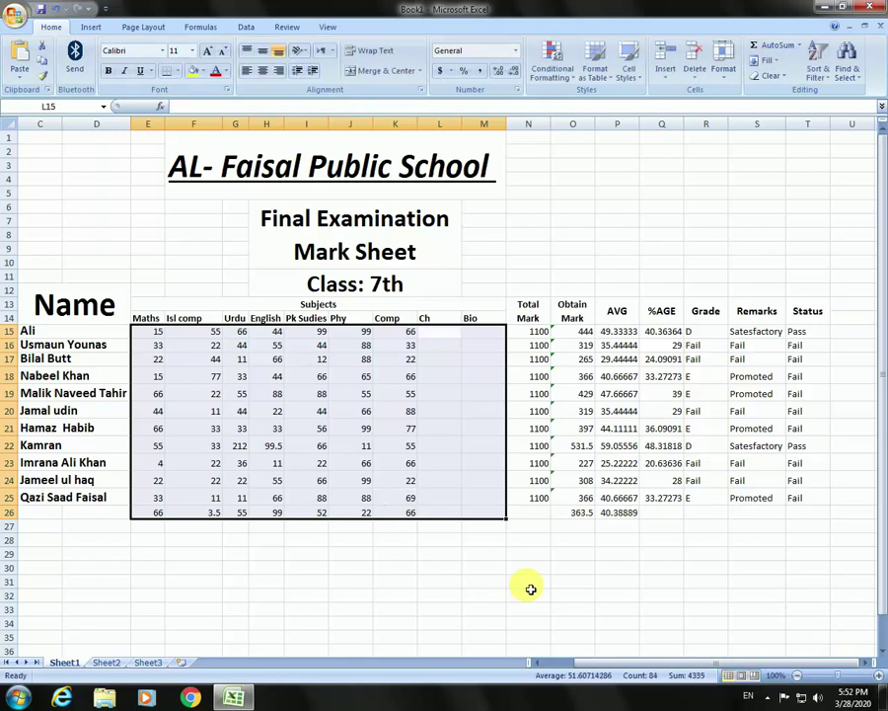
Enter Ch marks 88, 52, 66, 99, 88 and 77 in L15:L20
type("88")
key("Return")
type("522")
key("BackSpace")
key("Return")
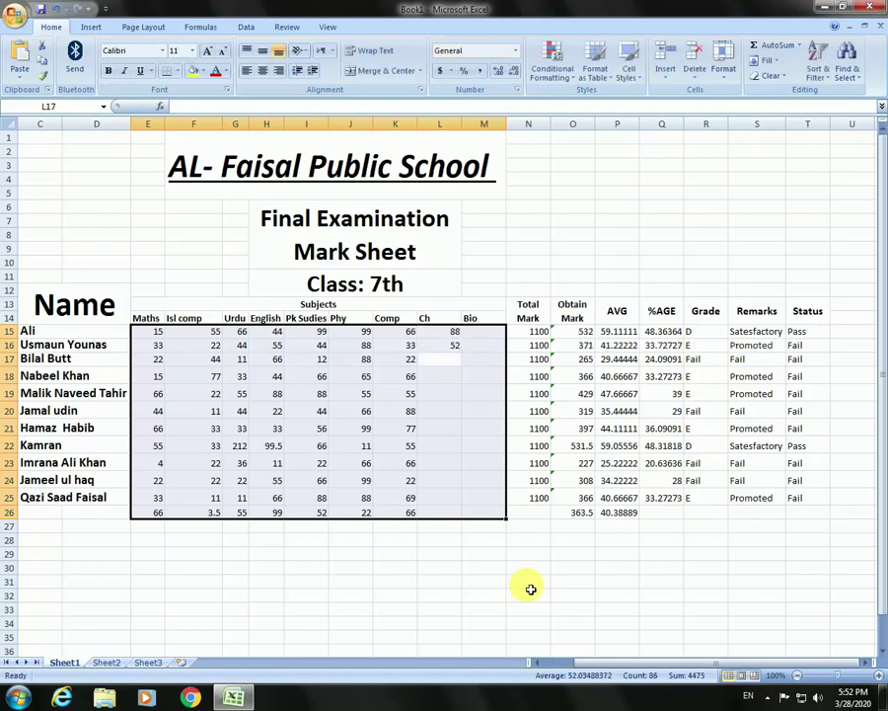
type("66")
key("Return")
type("99")
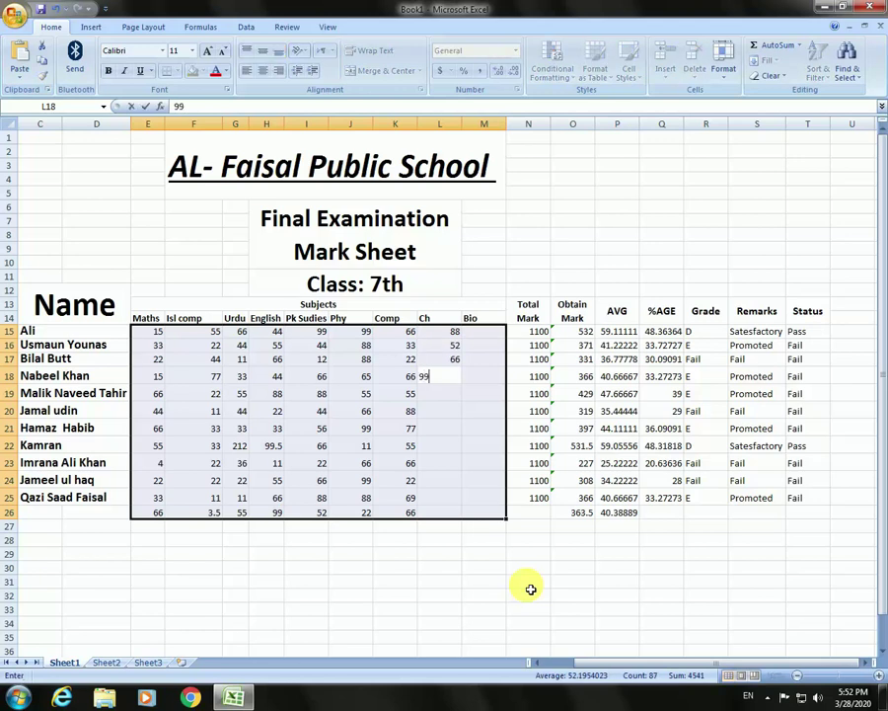
key("Return")
type("88")
key("Return")
type("77")
key("Return")
Enter Ch marks 88, 99, 99, 88, 55 and 99 in L21:L26
type("88")
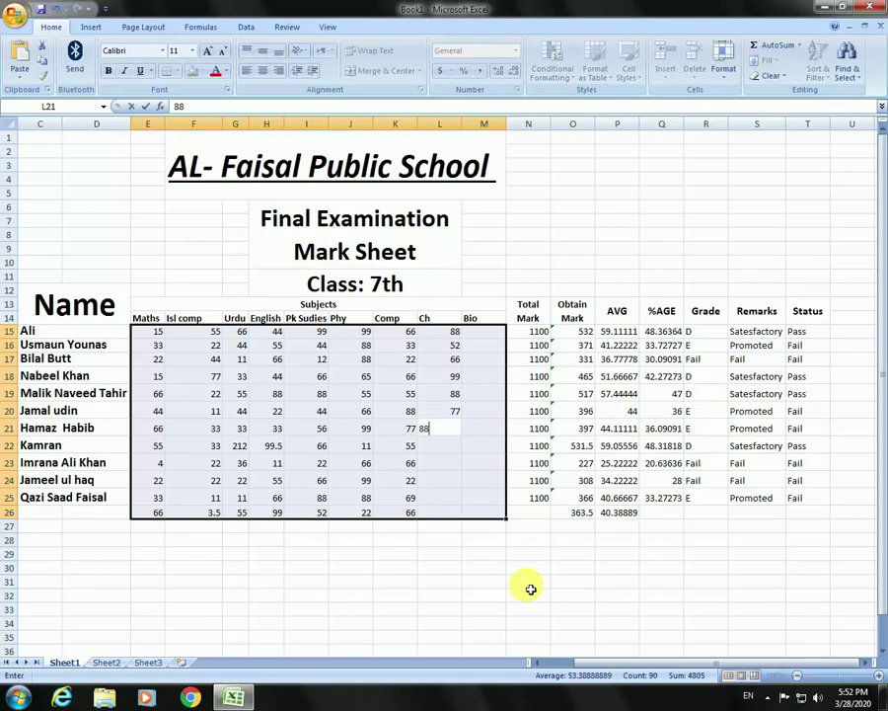
key("Return")
type("99")
key("Return")
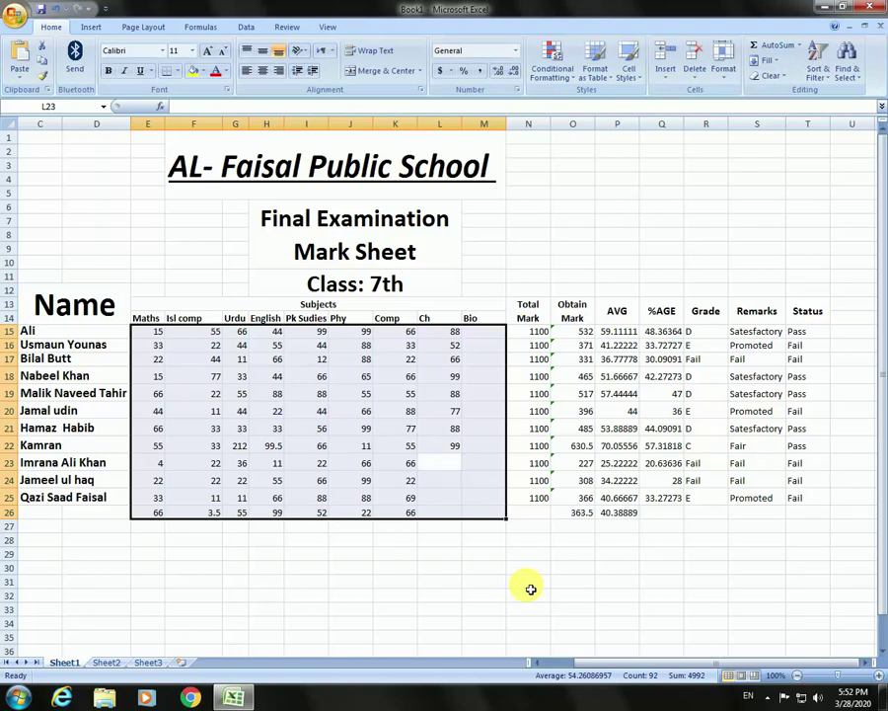
type("99")
key("Return")
type("88")
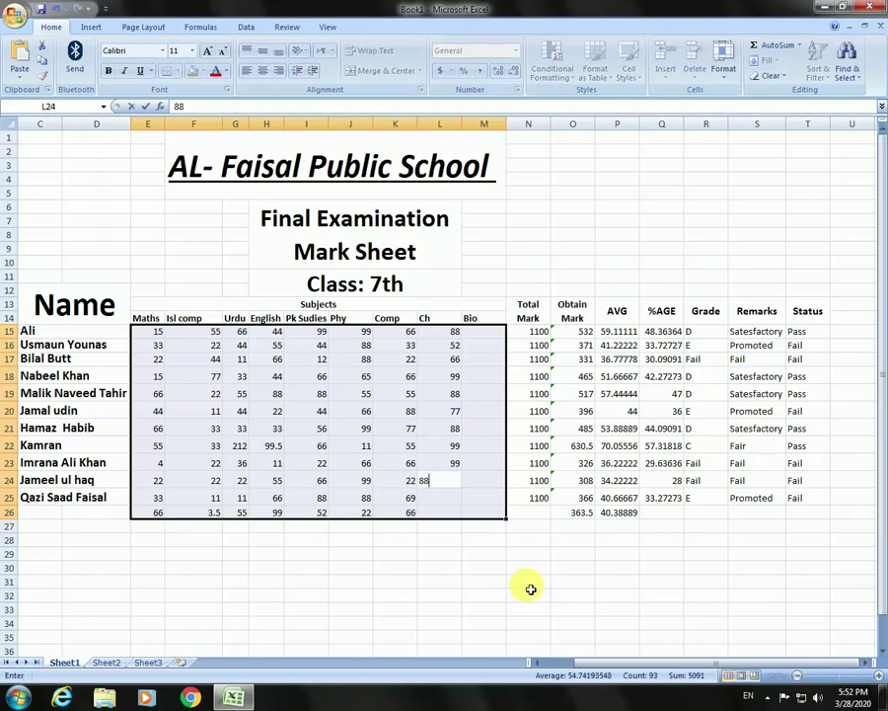
key("Return")
type("55")
key("Return")
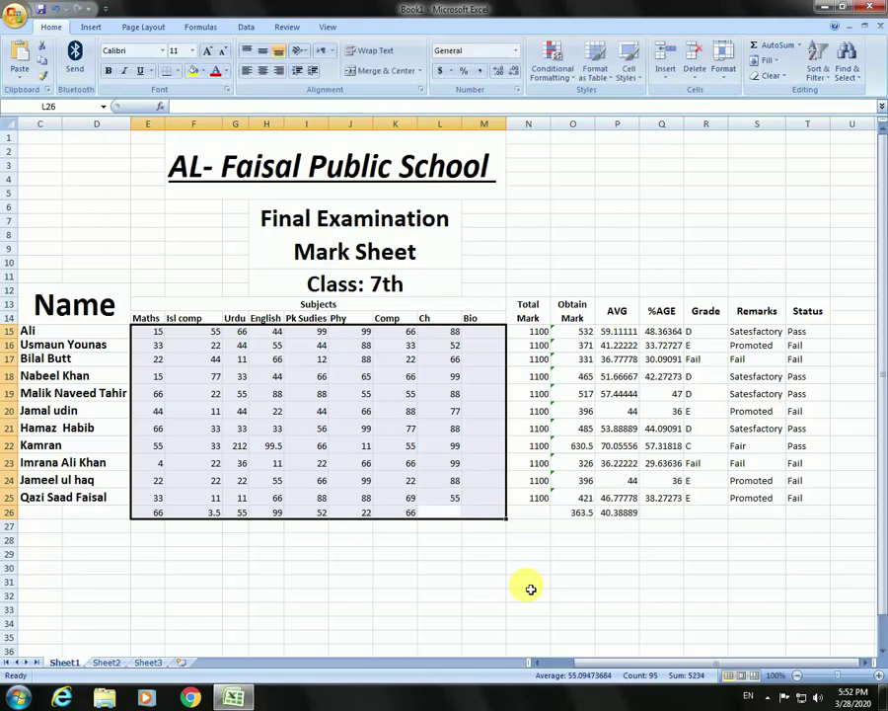
type("99")
key("Return")
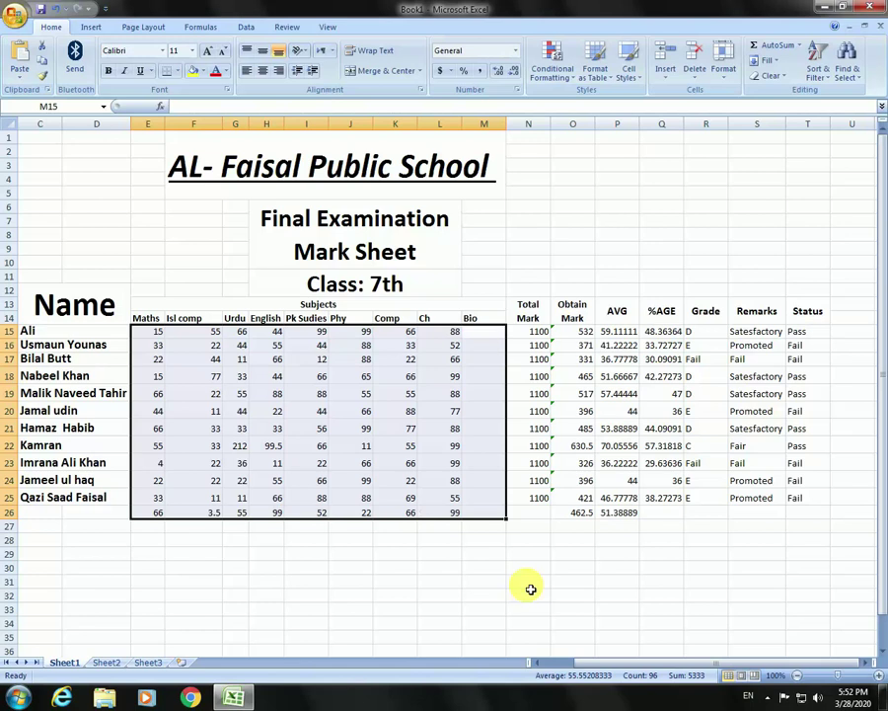
Enter Bio marks 55, 66, 74, 66, 22 and 66 in M15:M20
type("55")
key("Return")
type("6")
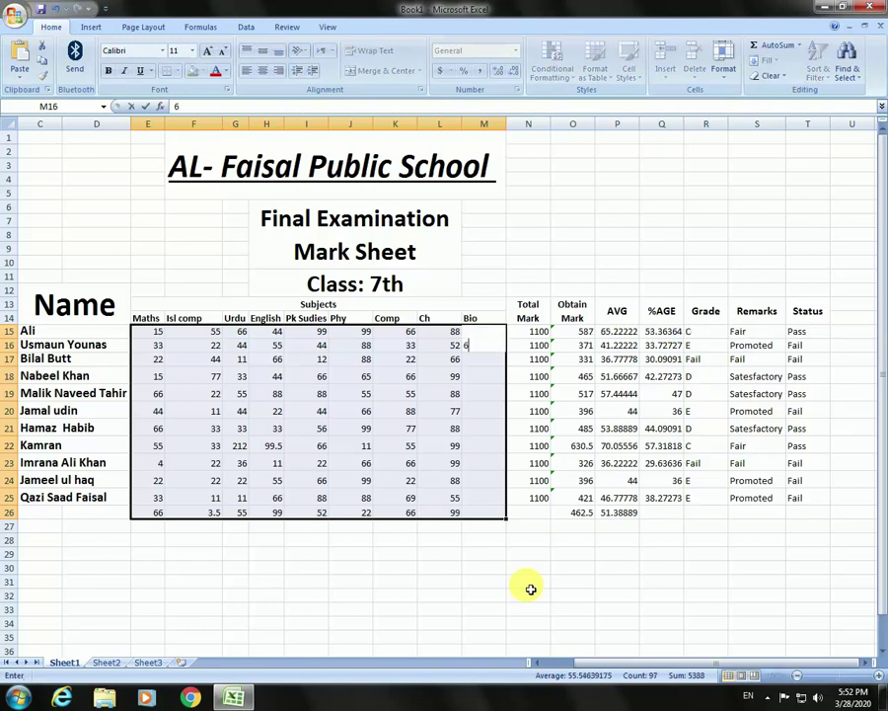
type("6")
key("Return")
type("7474")
key("BackSpace")
key("BackSpace")
key("Return")
type("66")
key("Return")
type("22")
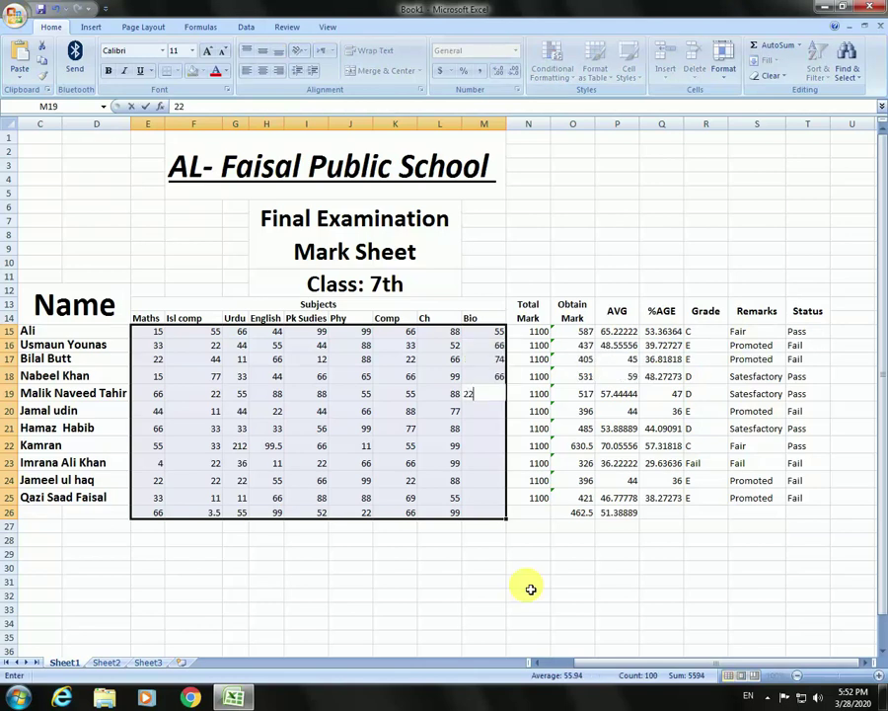
key("Return")
type("66")
key("Return")
Enter Bio marks 65, 66, 88, 88, 66 and 77 in M21:M26, fixing stray entries
type("65")
key("Return")
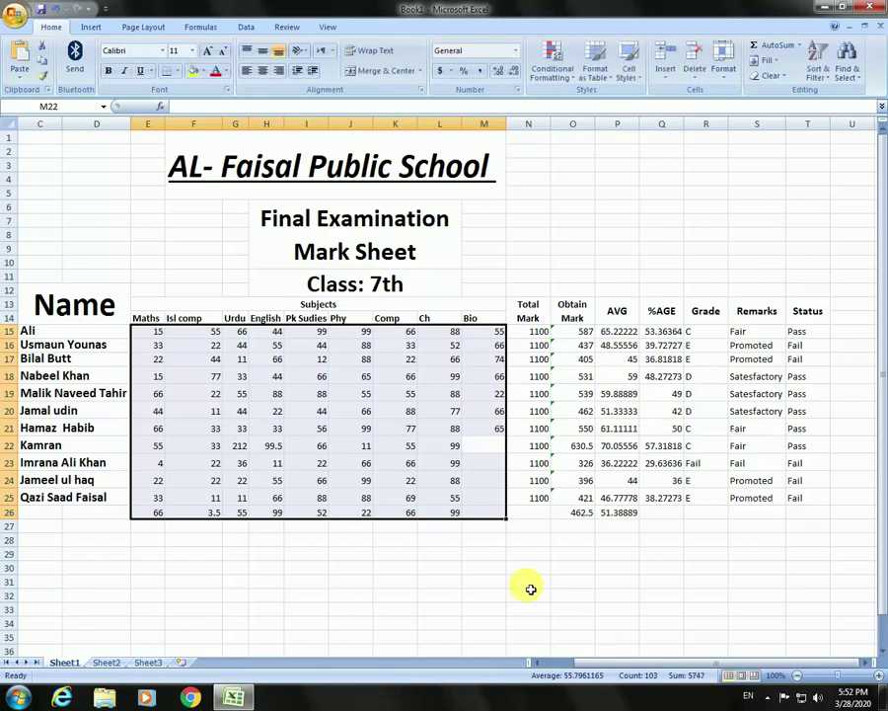
type("122")
key("BackSpace")
key("BackSpace")
key("BackSpace")
type("66")
key("Return")
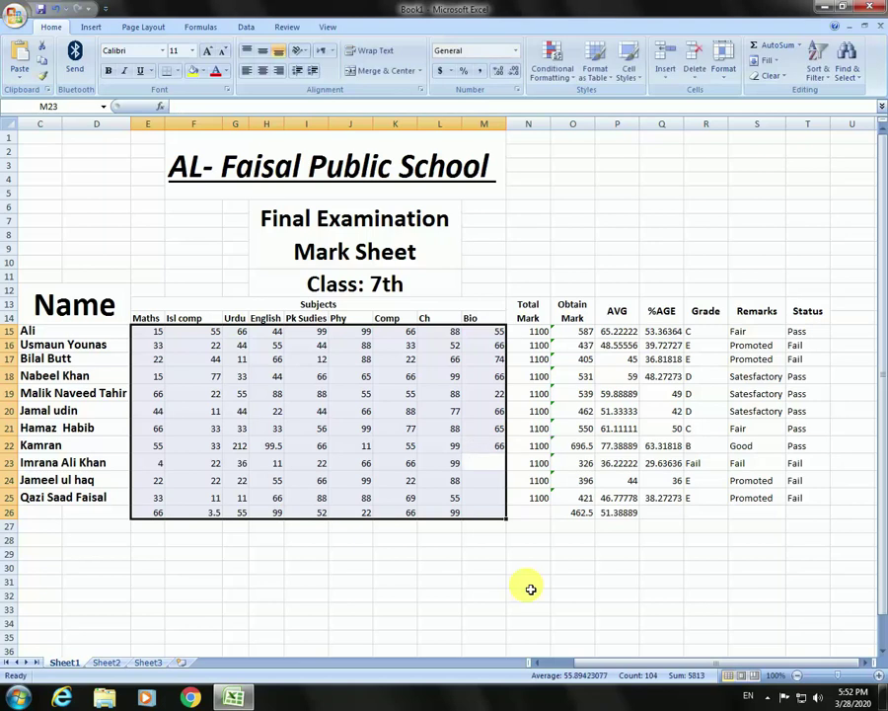
type("88")
key("Return")
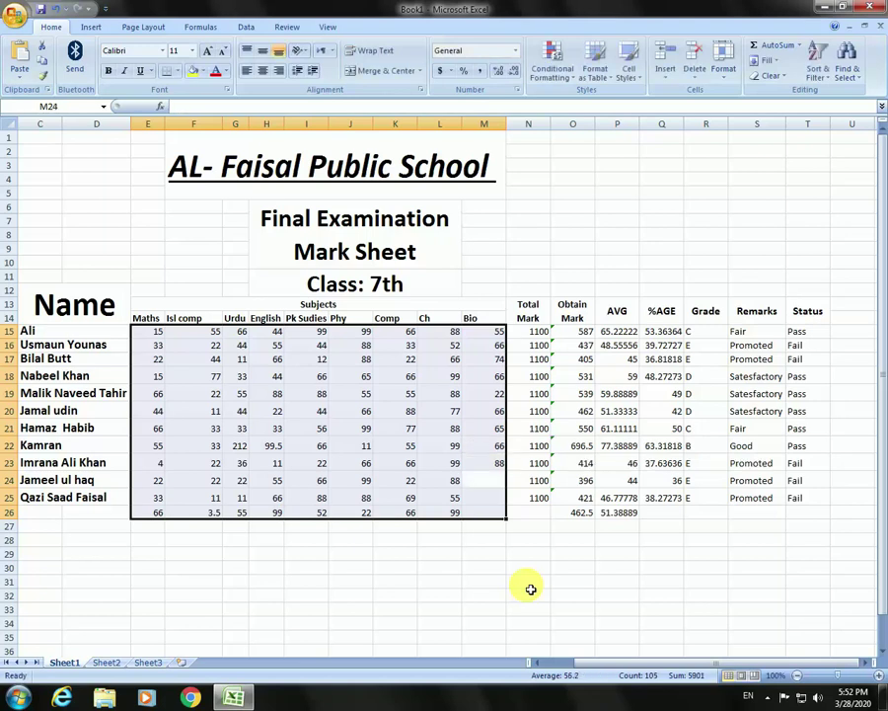
type("88")
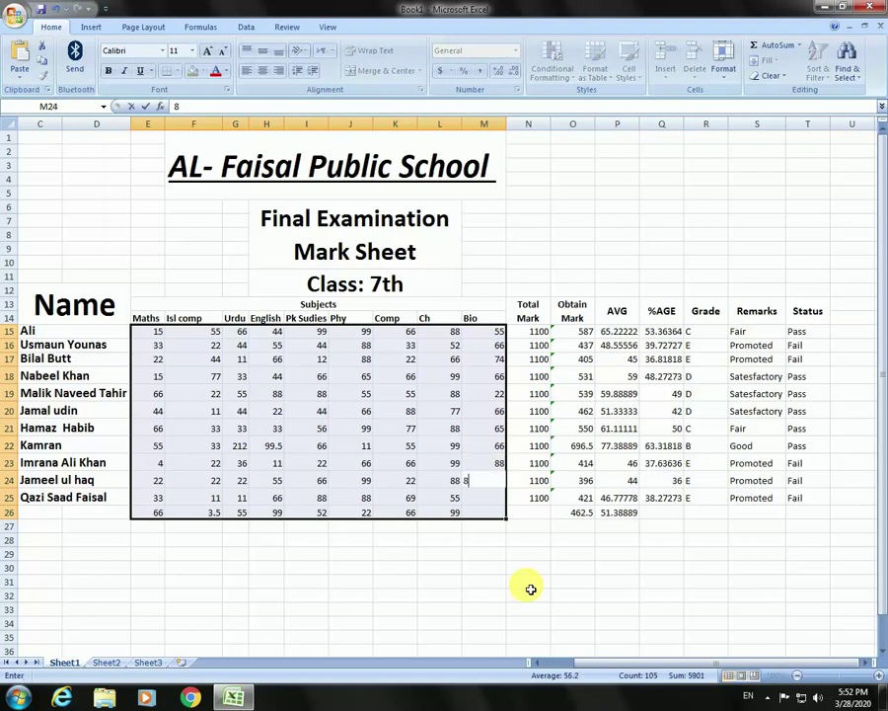
key("Return")
type("++")
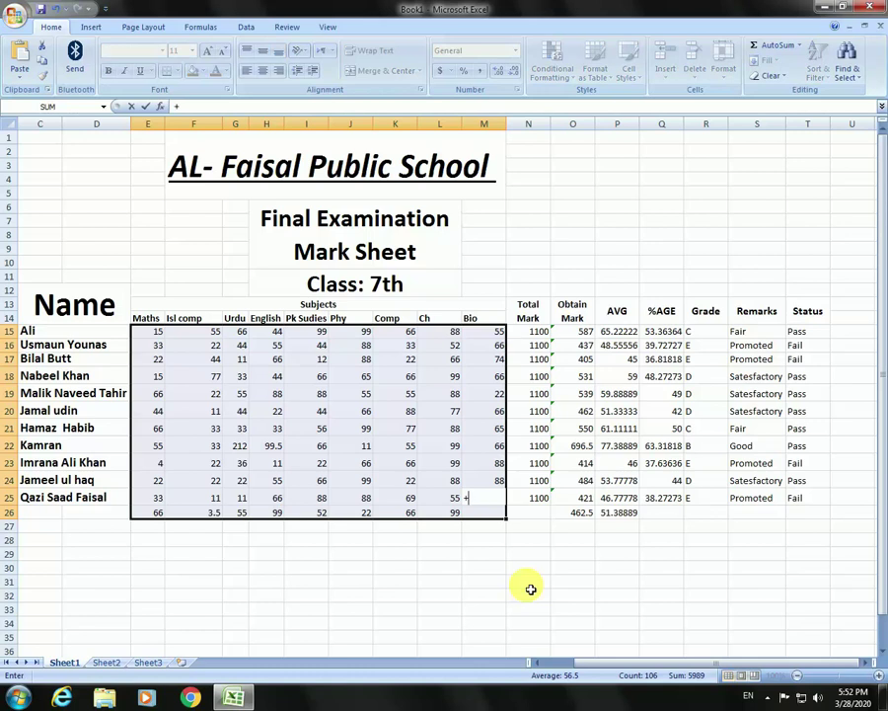
key("BackSpace")
type("66")
key("Return")
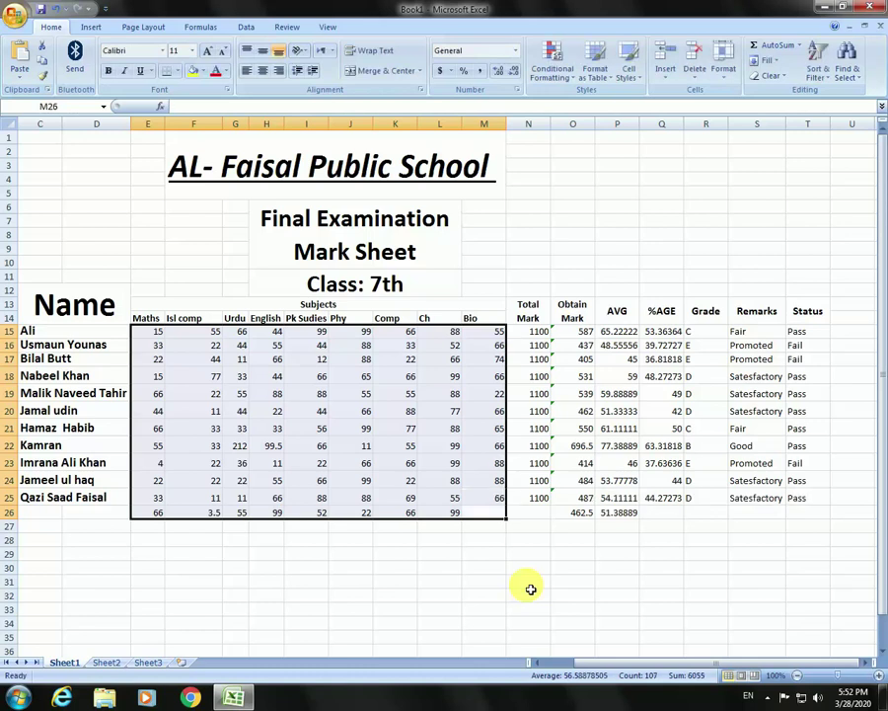
type("77")
key("Return")
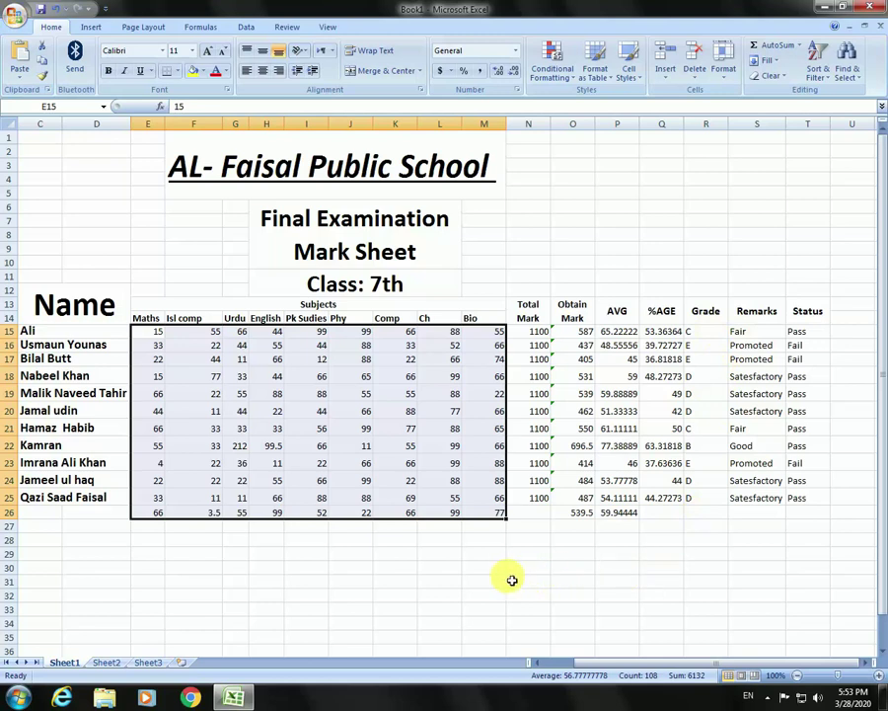
Fill the Total Mark and the %AGE, Grade and Remarks formulas down into row 26
left_click(481, 567)
left_click(543, 499)
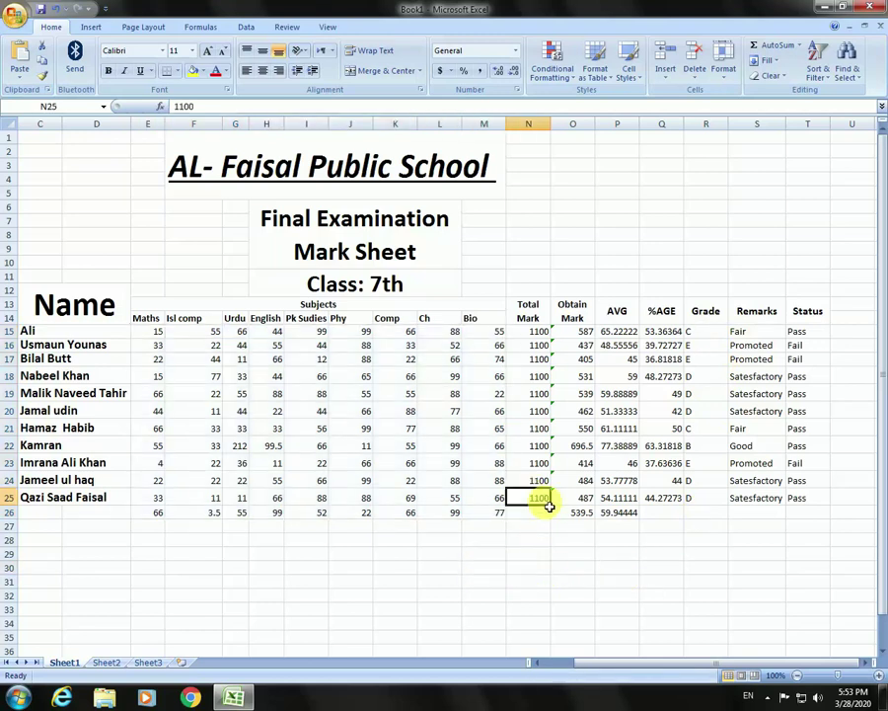
left_click_drag(549, 505, 558, 517)
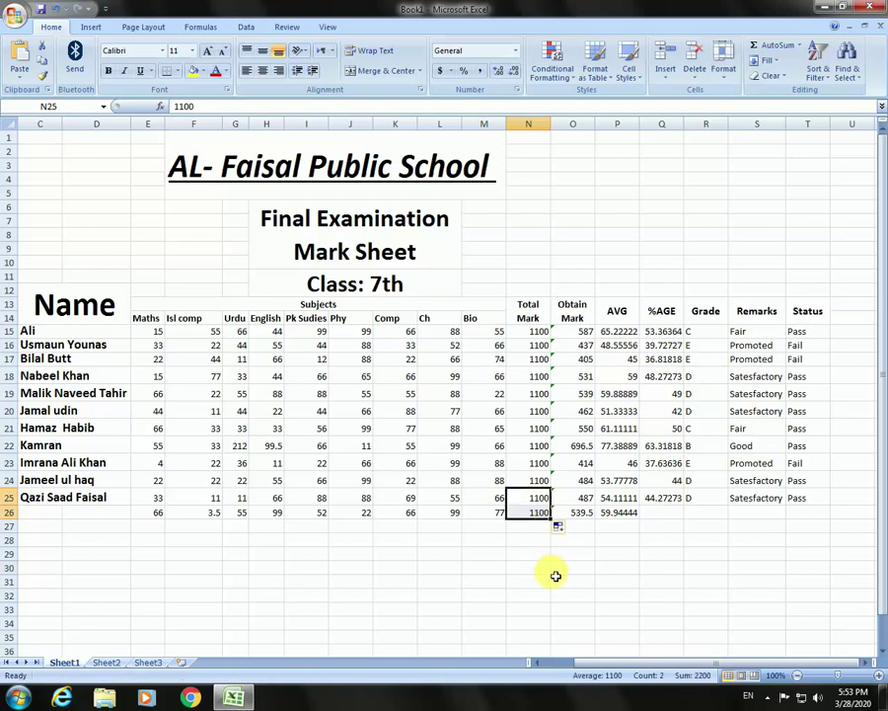
left_click(572, 567)
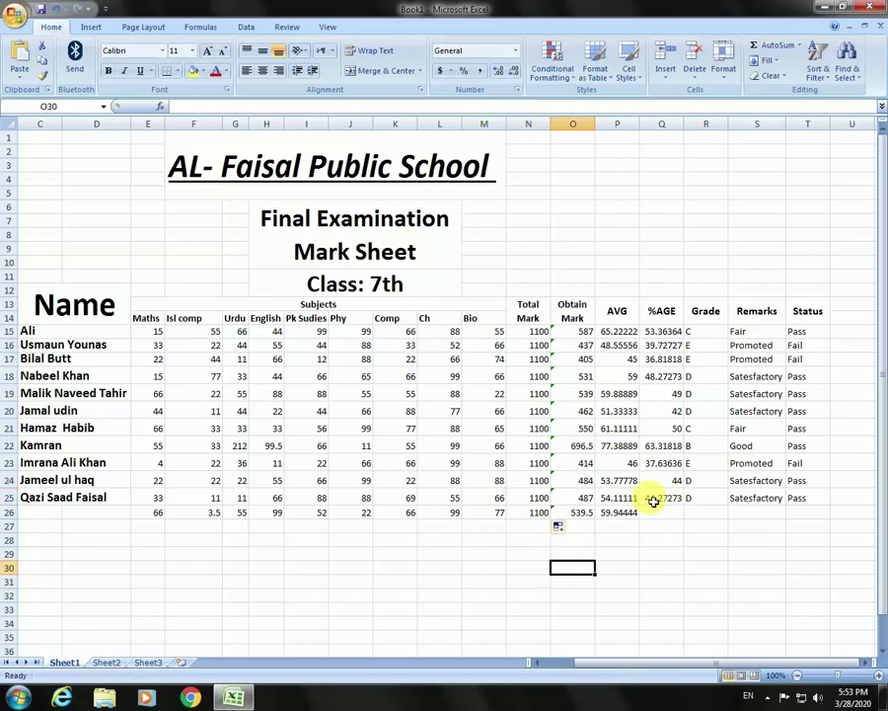
mouse_move(673, 497)
left_mouse_down()
mouse_move(807, 496)
mouse_move(834, 517)
left_mouse_up()
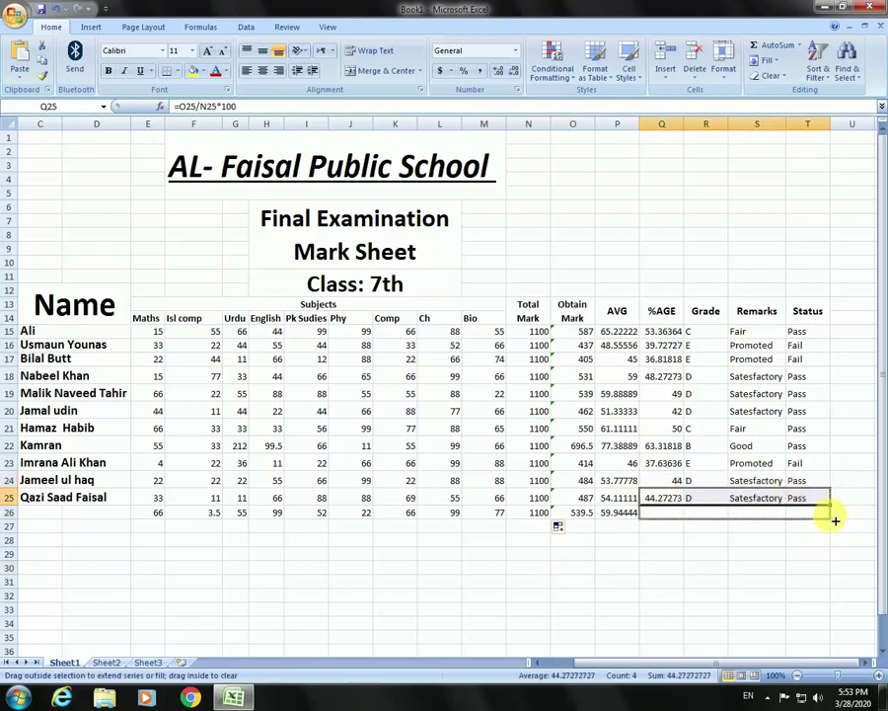
left_click(776, 595)
left_click(493, 599)
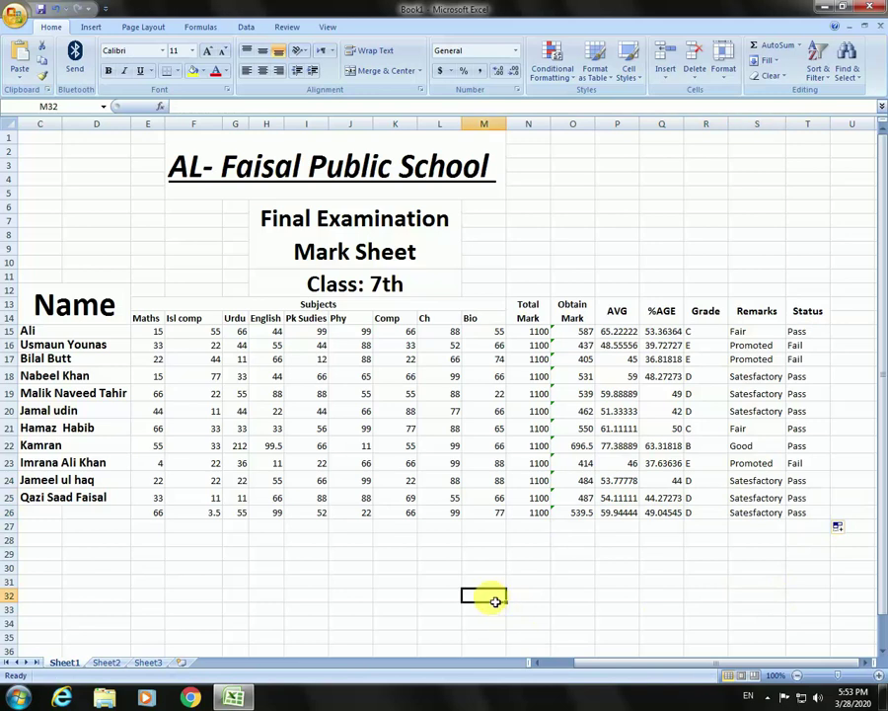
Select row 26 from the marks through Status and delete its contents
left_click(150, 514)
left_click_drag(150, 514, 747, 518)
left_click_drag(804, 515, 805, 515)
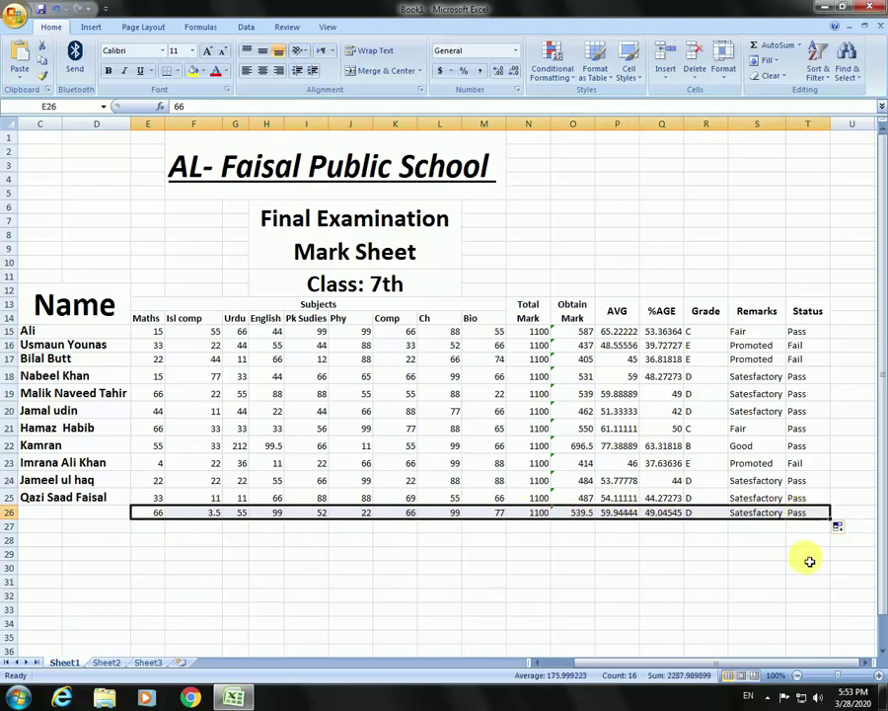
key("Delete")
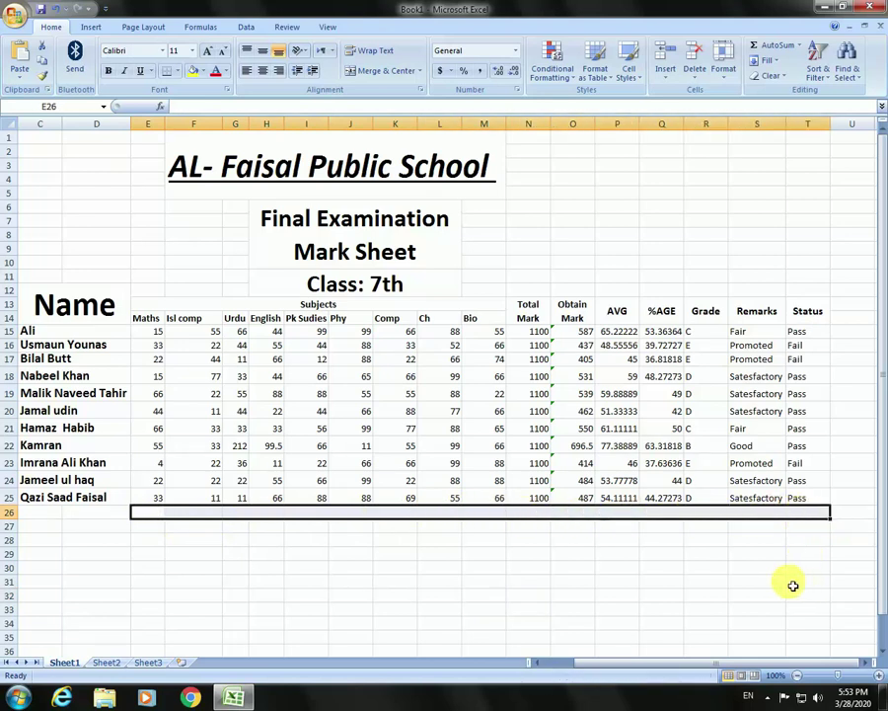
left_click(345, 581)
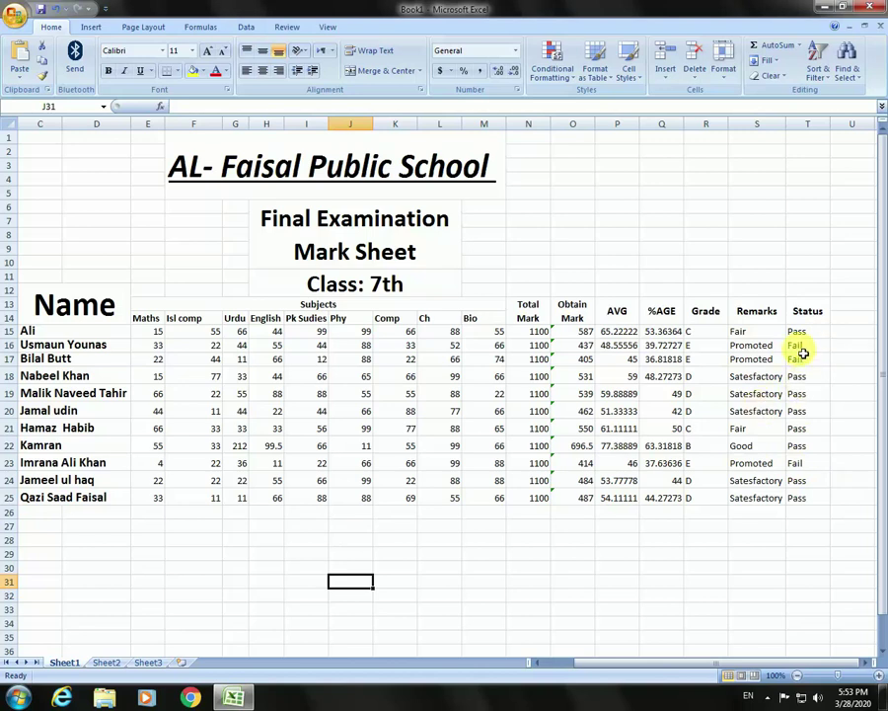
Give the Fail rows 16, 17 and 23 white text on a red fill
mouse_move(795, 346)
left_mouse_down()
mouse_move(803, 362)
mouse_move(622, 371)
mouse_move(520, 359)
mouse_move(46, 369)
left_mouse_up()
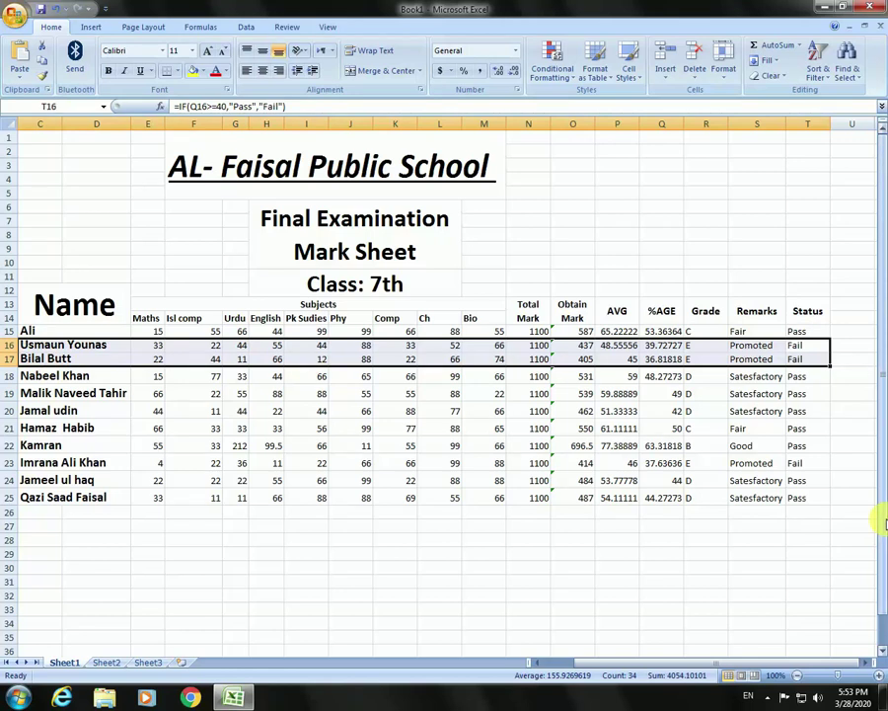
left_click_drag(814, 466, 31, 474)
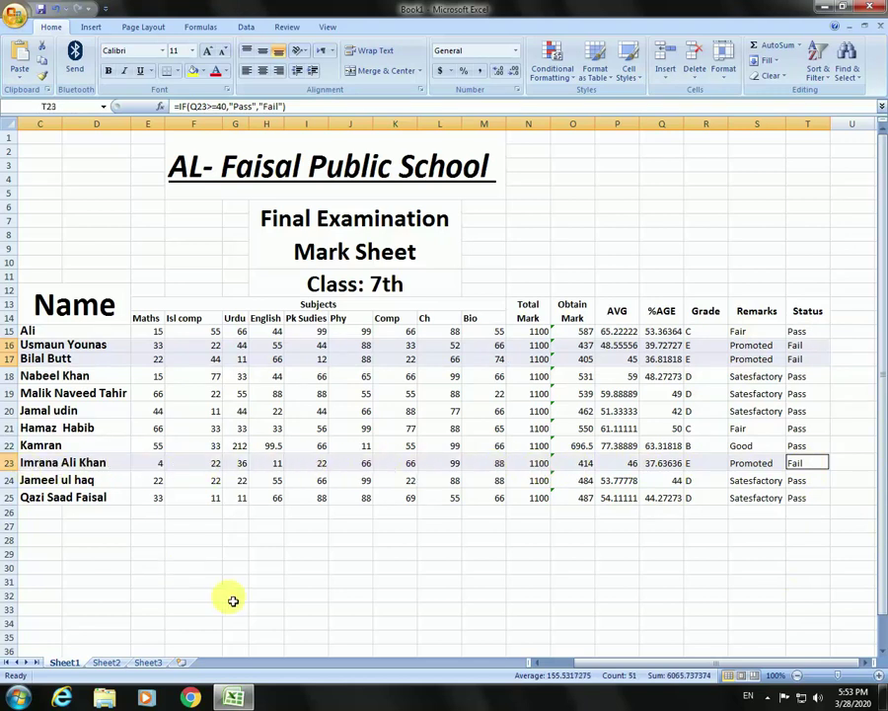
left_click(226, 71)
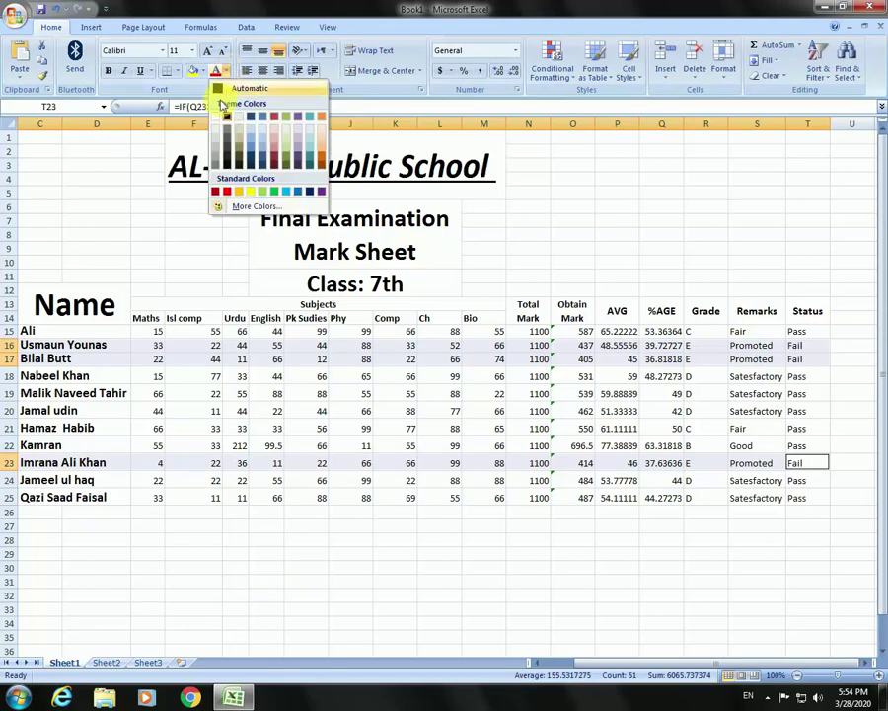
left_click(215, 117)
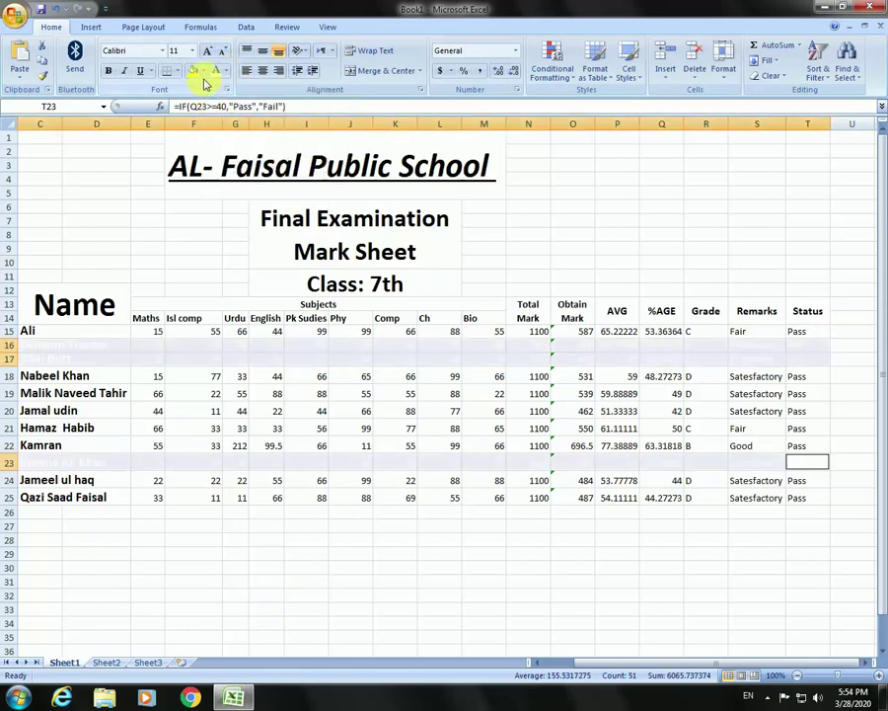
left_click(205, 71)
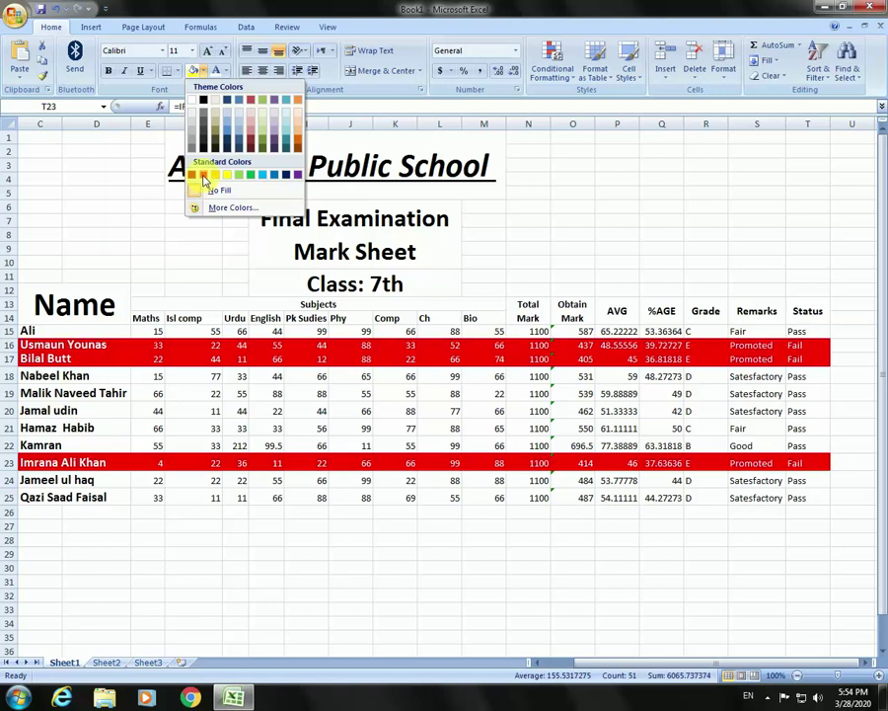
left_click(199, 171)
left_click(490, 613)
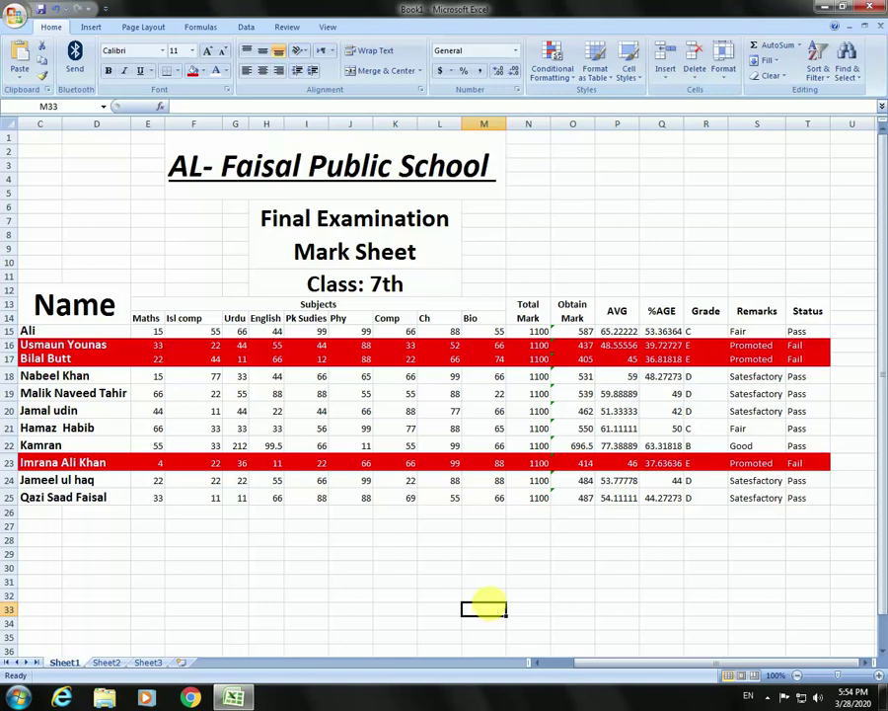
Give Pass rows 15, 18–22 and 24–25 white text on a light peach fill
mouse_move(821, 498)
left_mouse_down()
mouse_move(793, 481)
mouse_move(204, 498)
mouse_move(87, 475)
mouse_move(38, 480)
left_mouse_up()
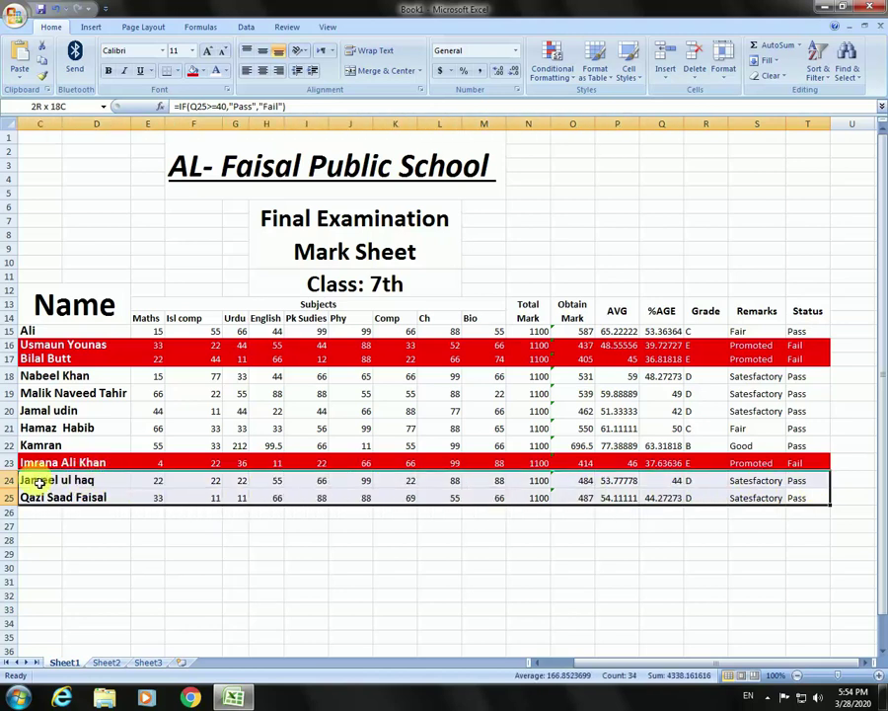
left_click_drag(38, 481, 145, 490)
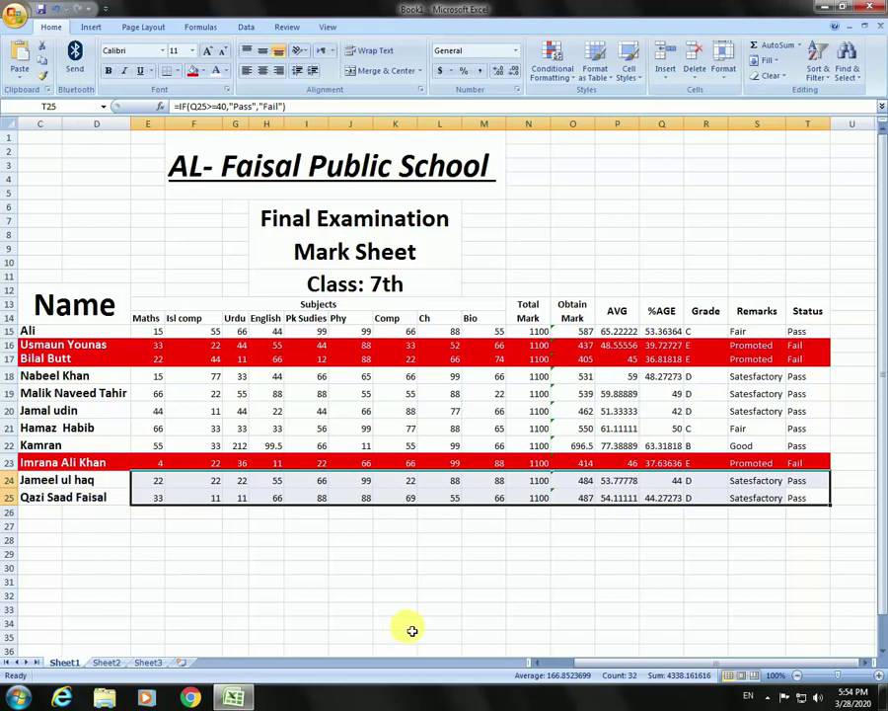
mouse_move(827, 446)
left_mouse_down()
mouse_move(805, 375)
mouse_move(153, 382)
left_mouse_up()
mouse_move(824, 335)
left_mouse_down()
mouse_move(418, 334)
mouse_move(310, 324)
mouse_move(239, 338)
mouse_move(143, 334)
left_mouse_up()
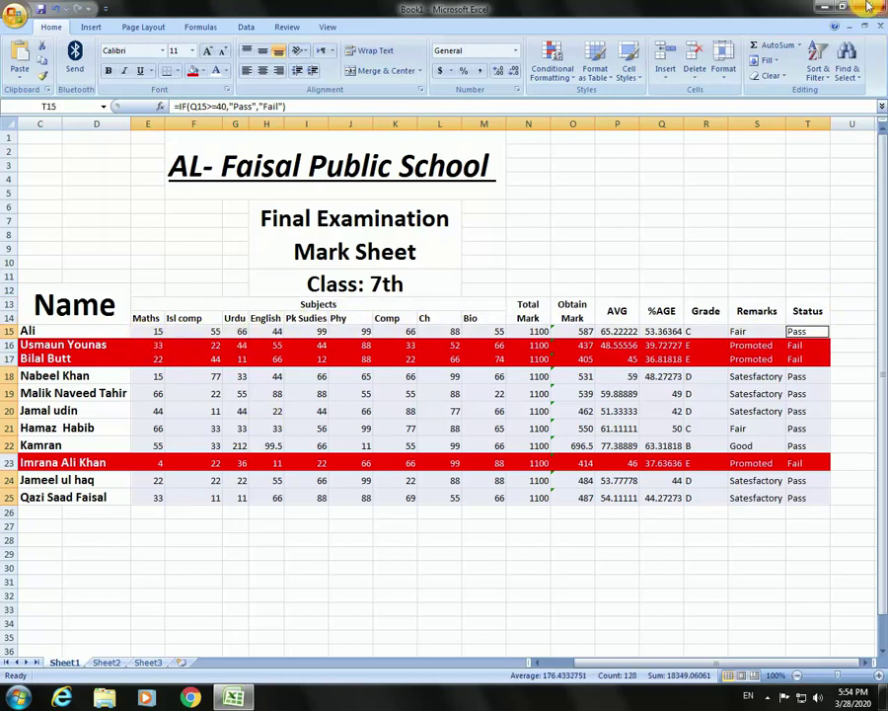
left_click(225, 72)
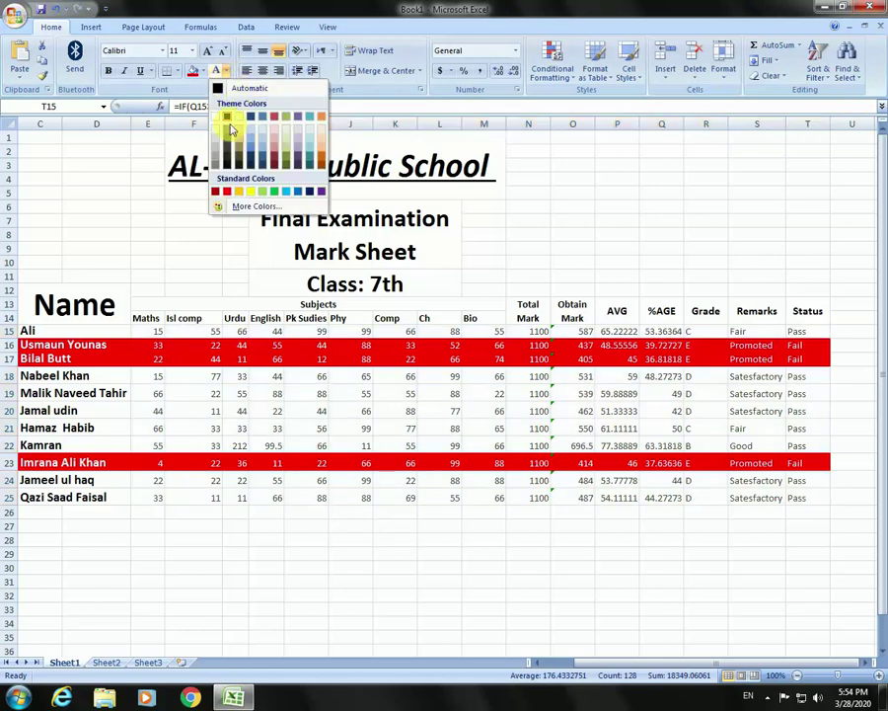
left_click(216, 117)
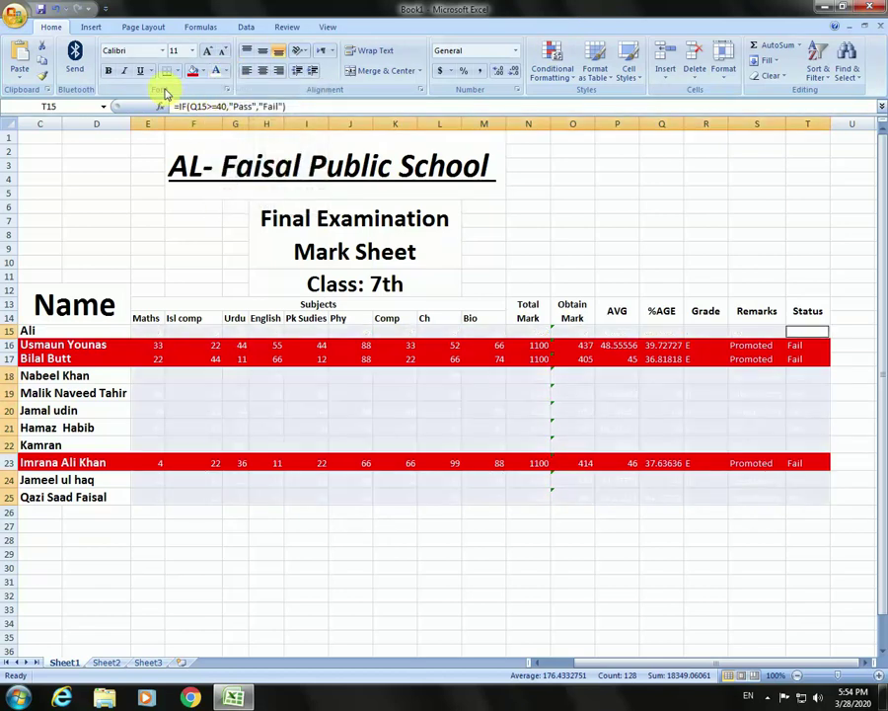
left_click(205, 73)
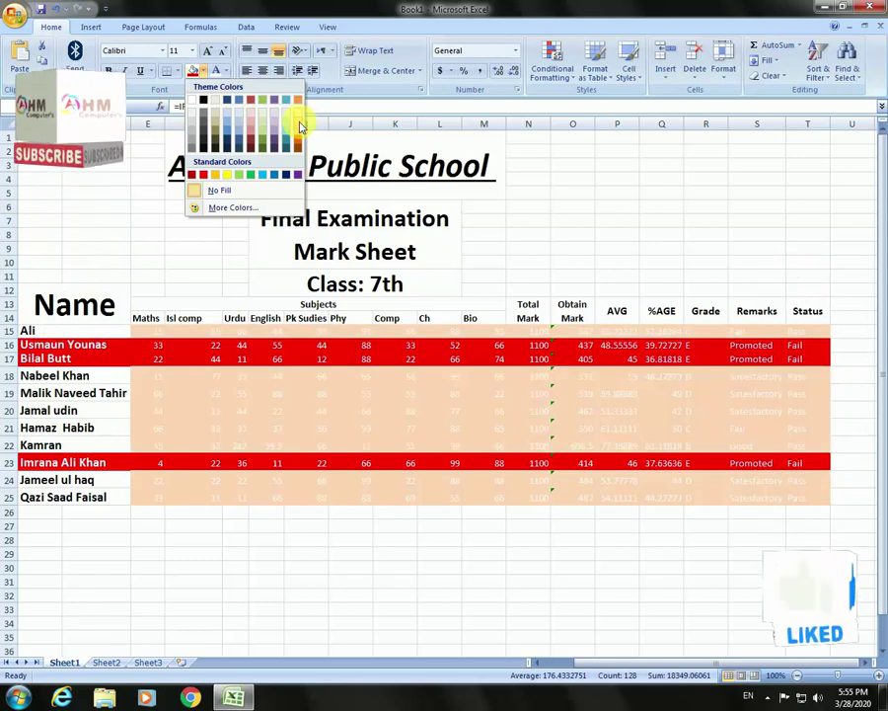
left_click(300, 120)
left_click(454, 594)
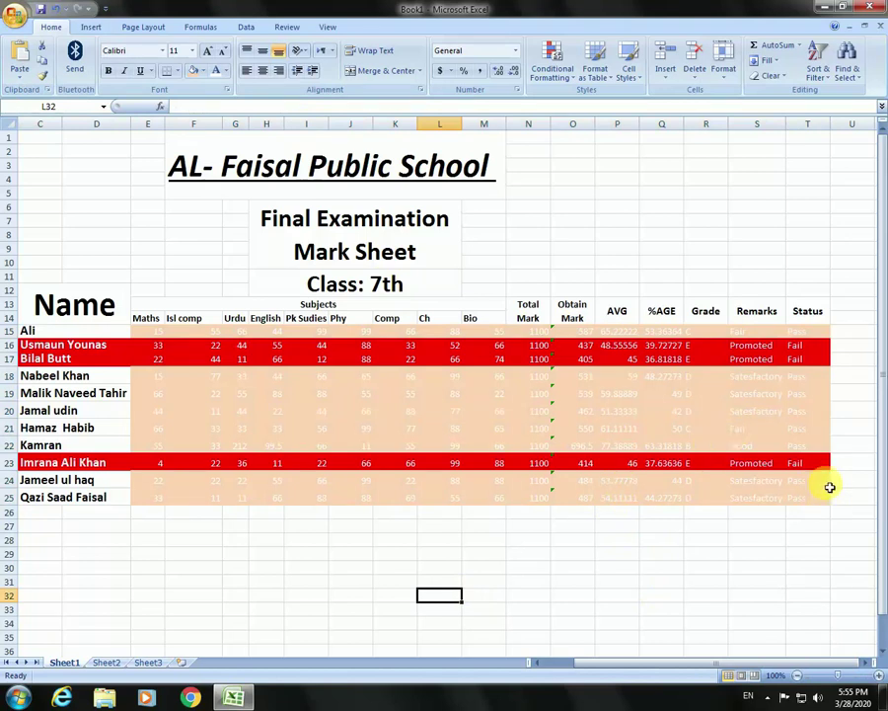
Colour the Name heading and header rows E13:T14 orange text on light blue fill
left_click_drag(817, 310, 334, 318)
left_click_drag(188, 322, 188, 318)
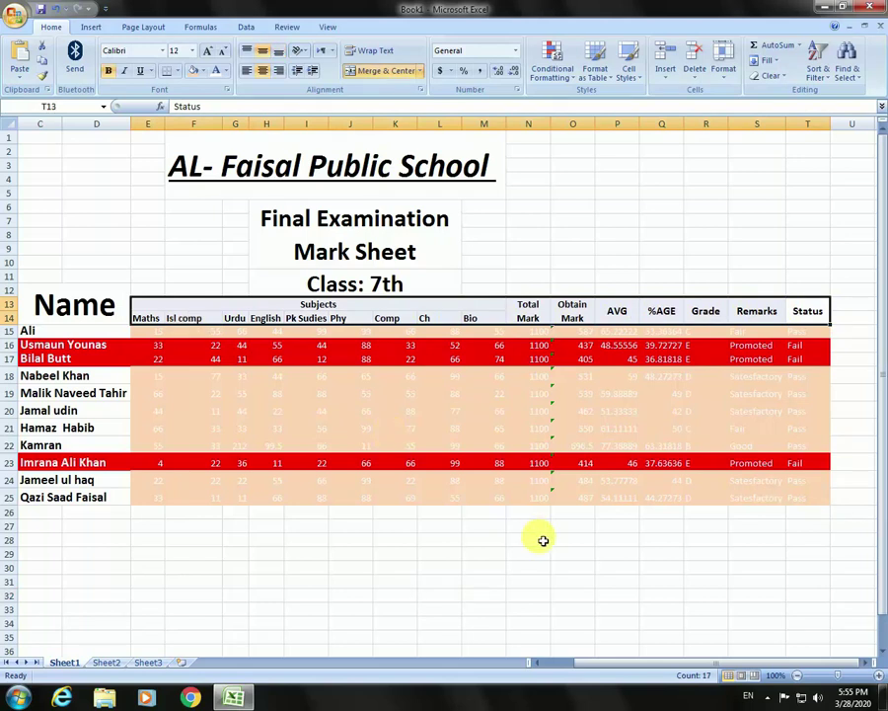
left_click(79, 310)
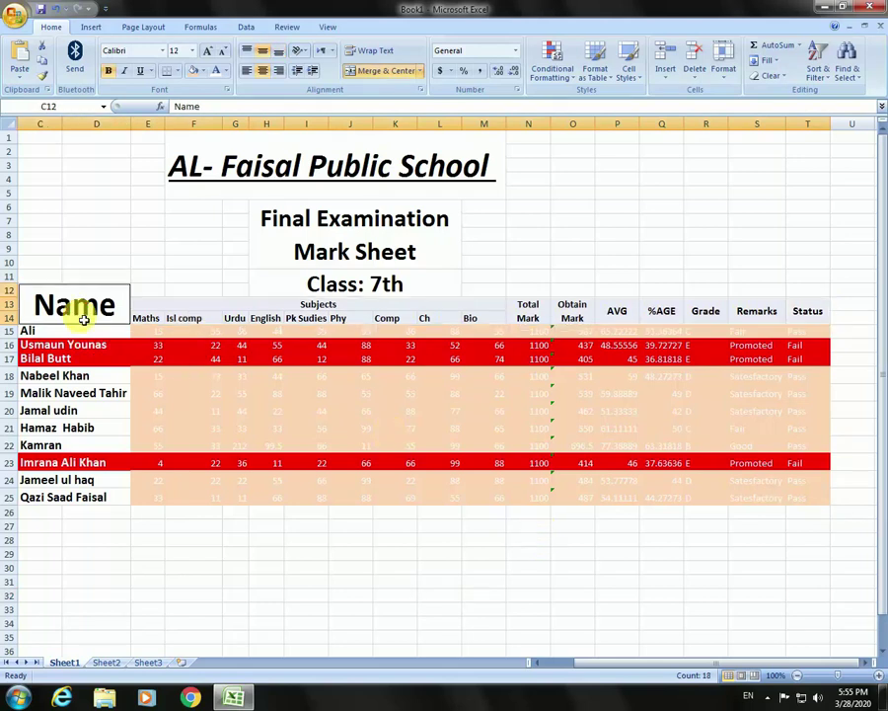
left_click(227, 72)
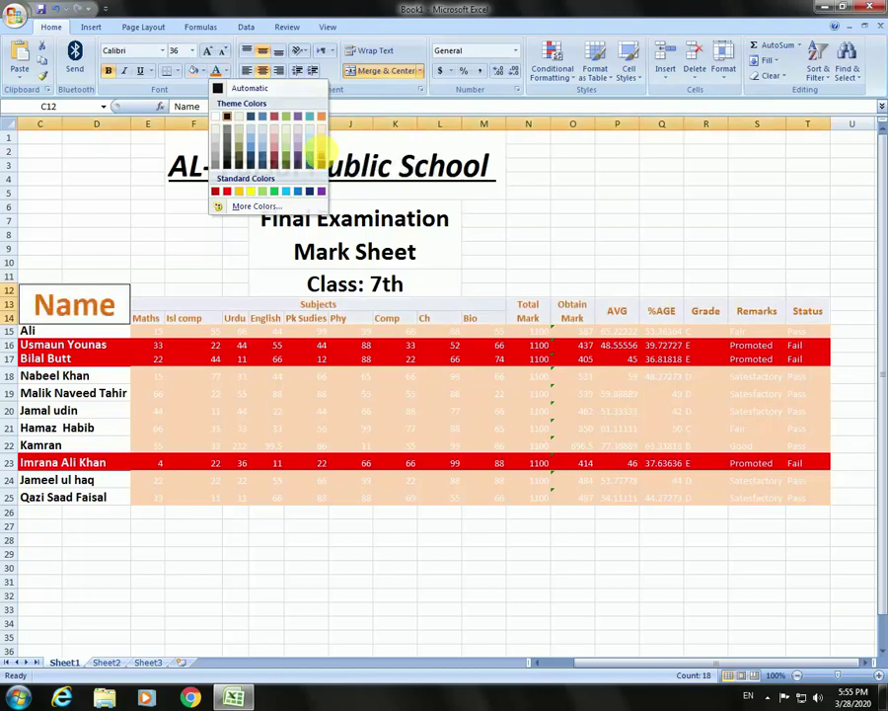
left_click(318, 128)
left_click(203, 71)
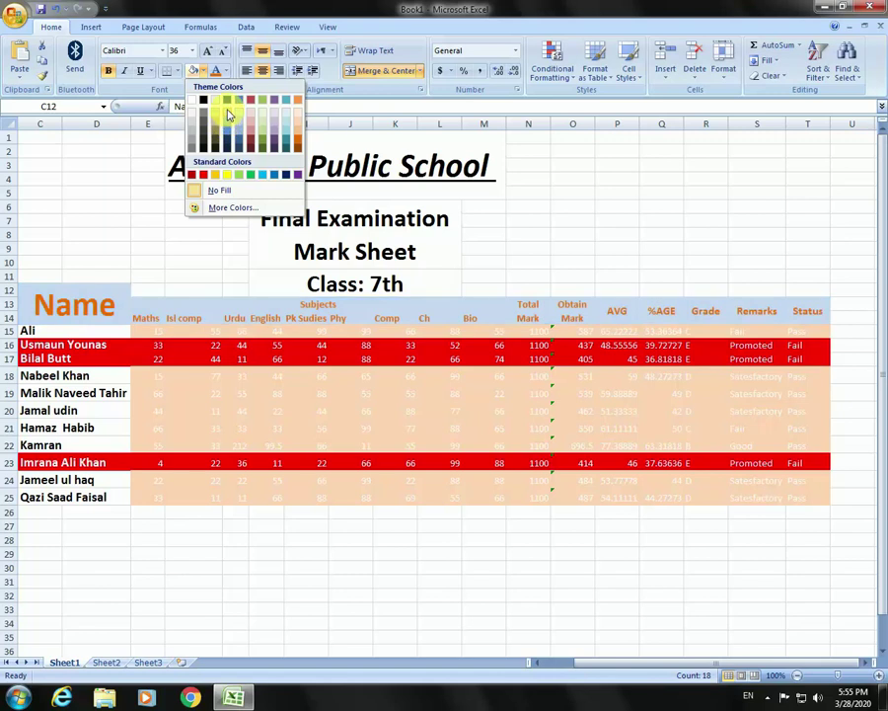
left_click(229, 118)
left_click(395, 567)
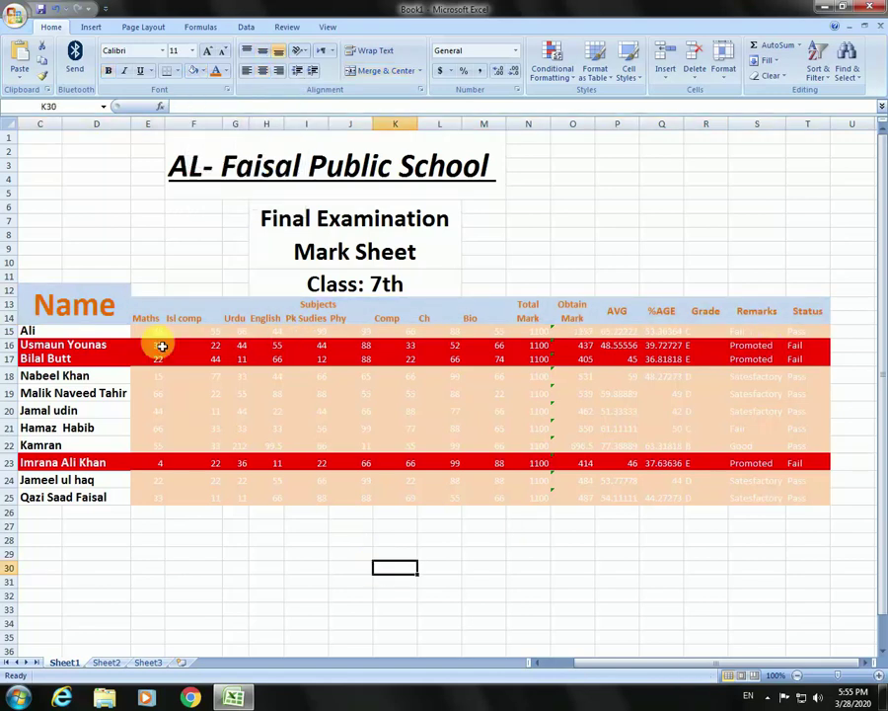
left_click(45, 337)
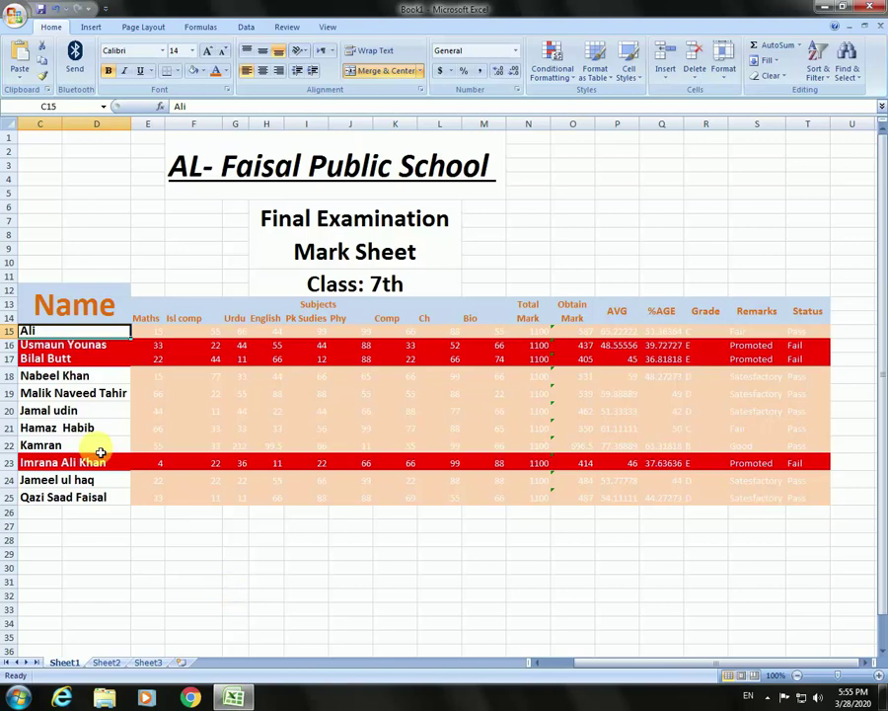
mouse_move(96, 375)
left_mouse_down()
mouse_move(108, 507)
mouse_move(35, 500)
left_mouse_up()
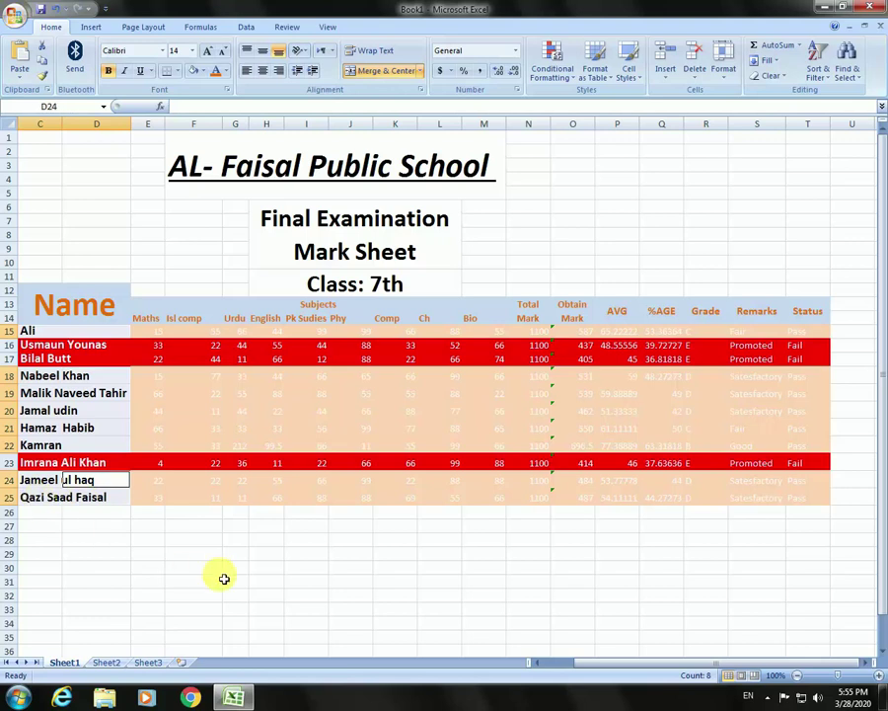
left_click(228, 72)
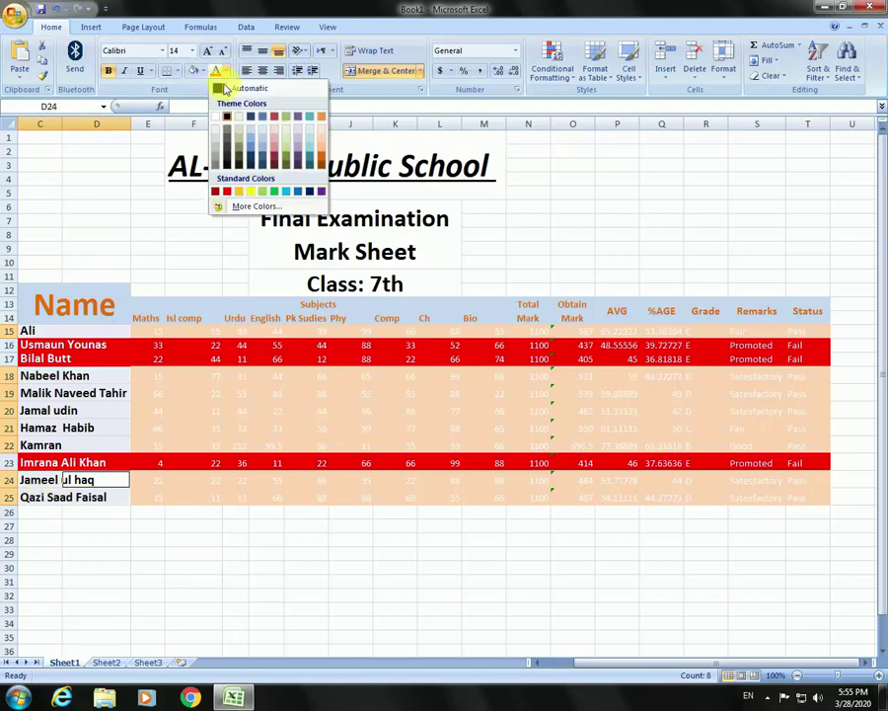
left_click(216, 119)
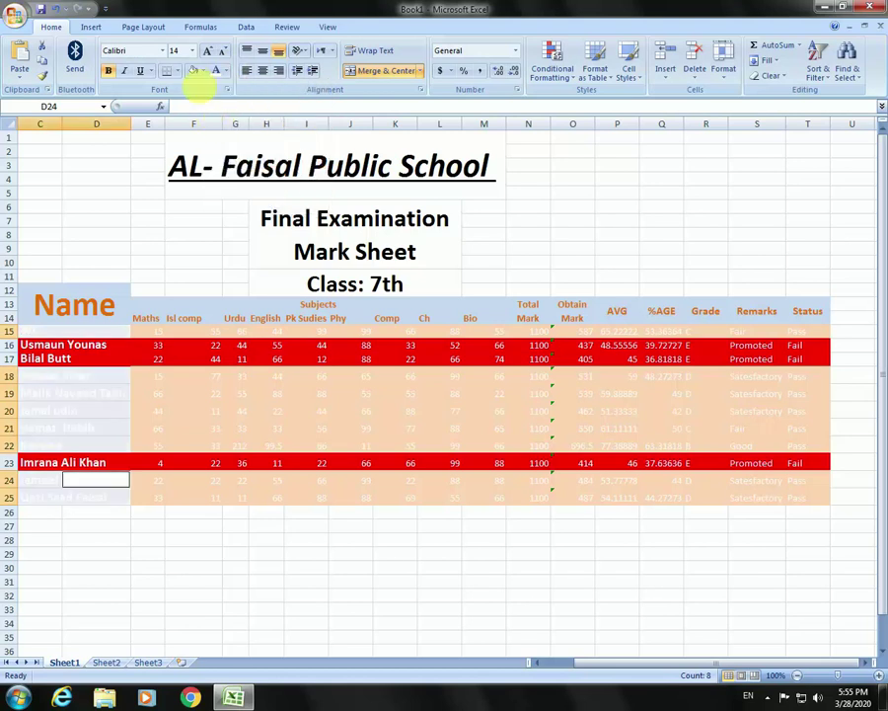
left_click(203, 71)
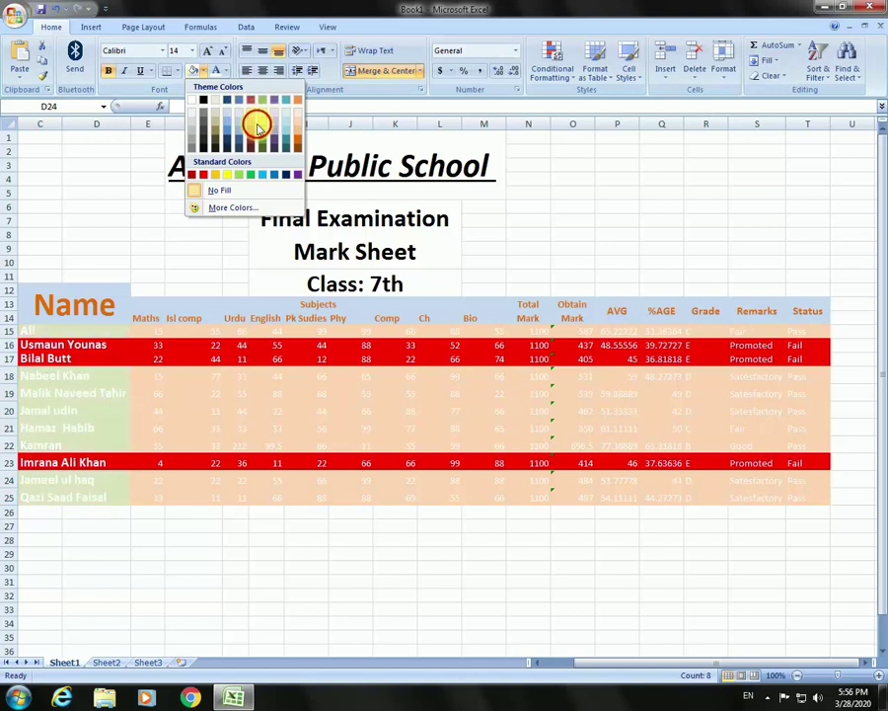
left_click(257, 126)
left_click(350, 581)
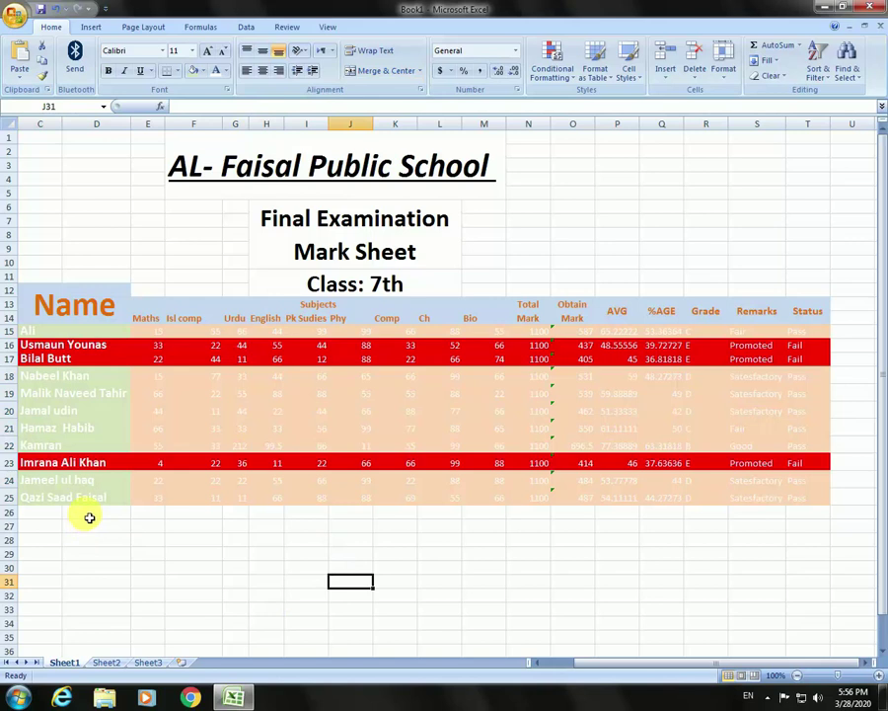
Colour the school title, Final Examination Mark Sheet heading and Class: 7th label yellow on olive
left_click(429, 288)
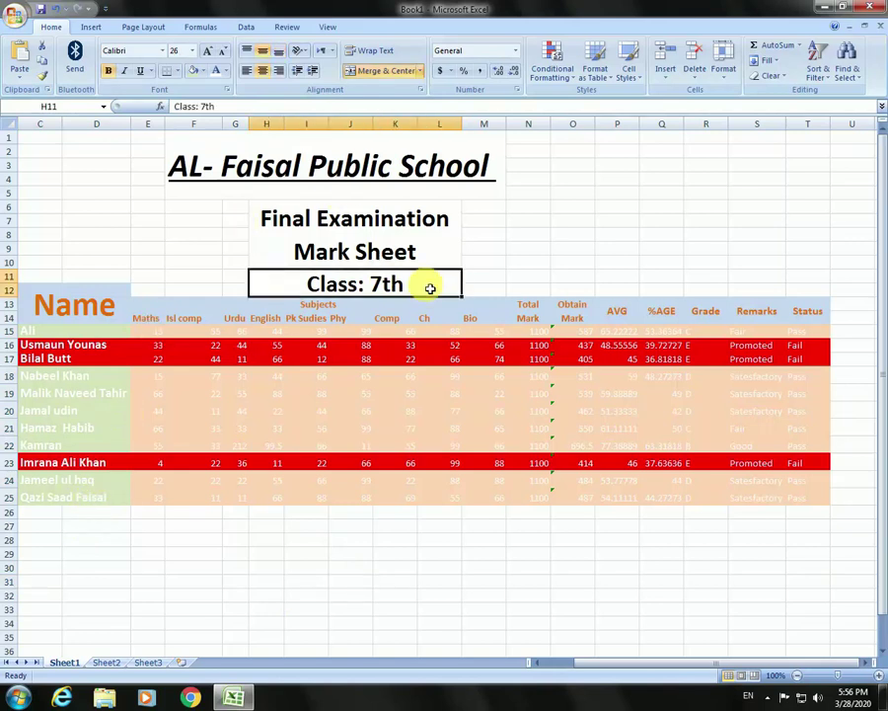
left_click(442, 254)
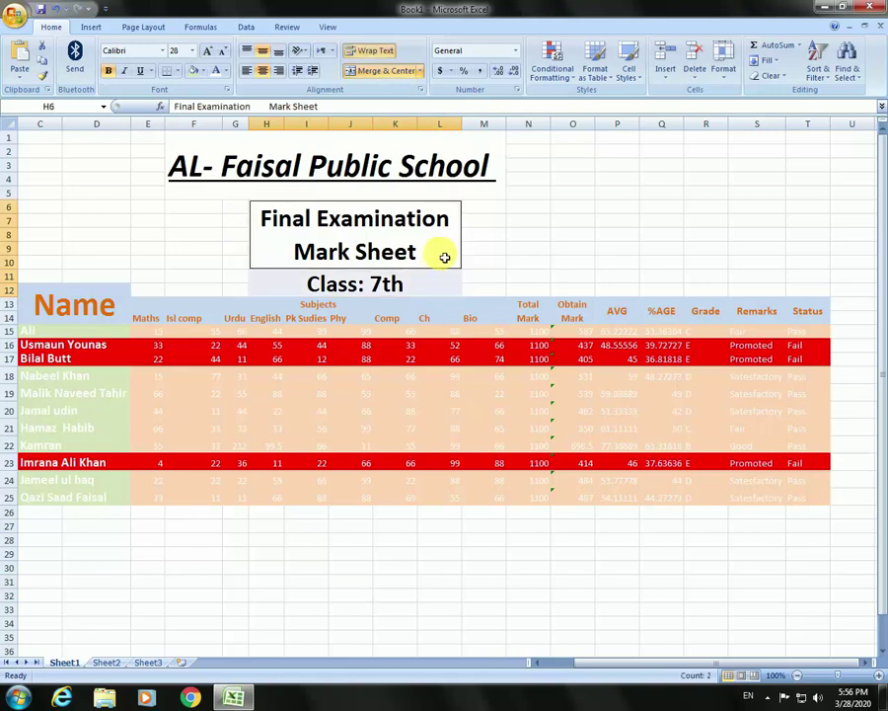
left_click(450, 192)
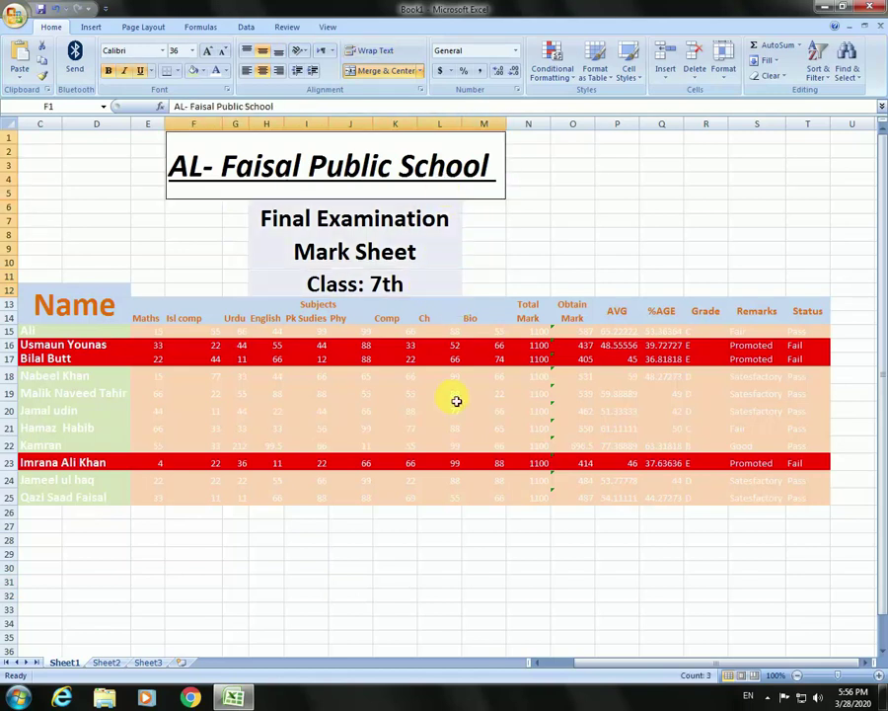
left_click(226, 70)
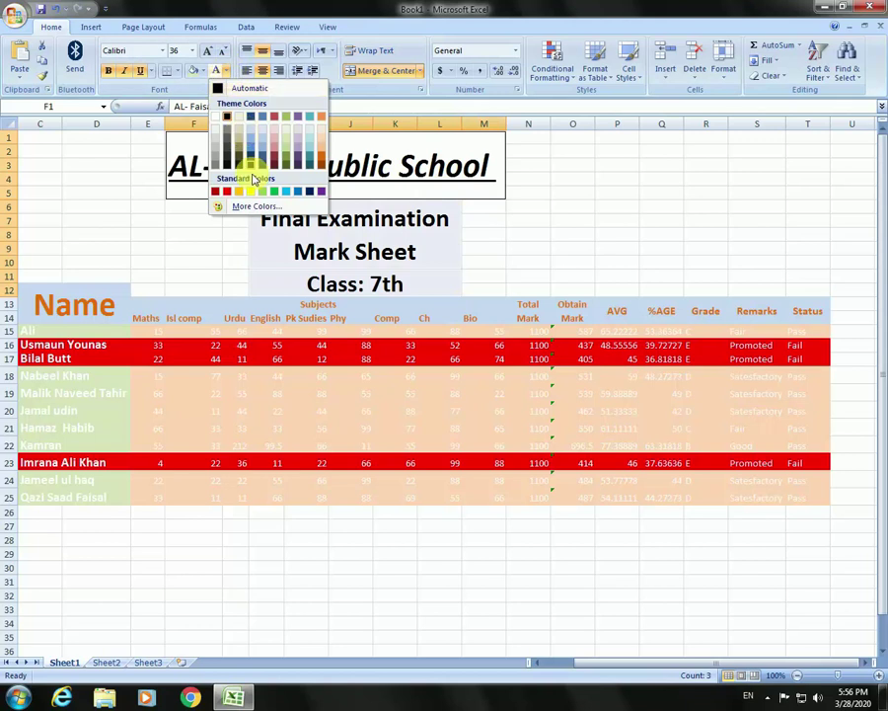
left_click(250, 192)
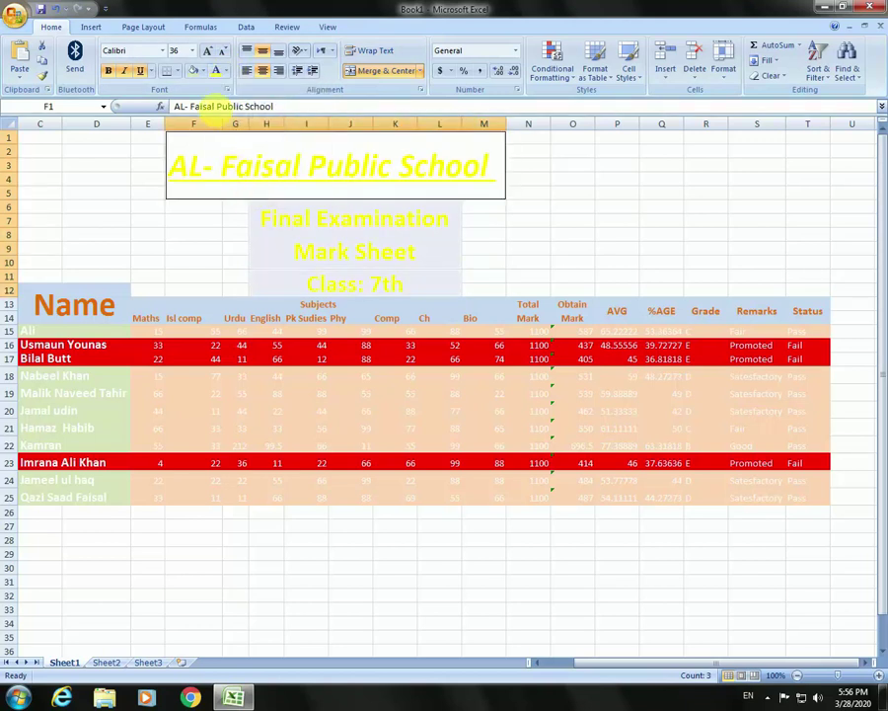
left_click(204, 71)
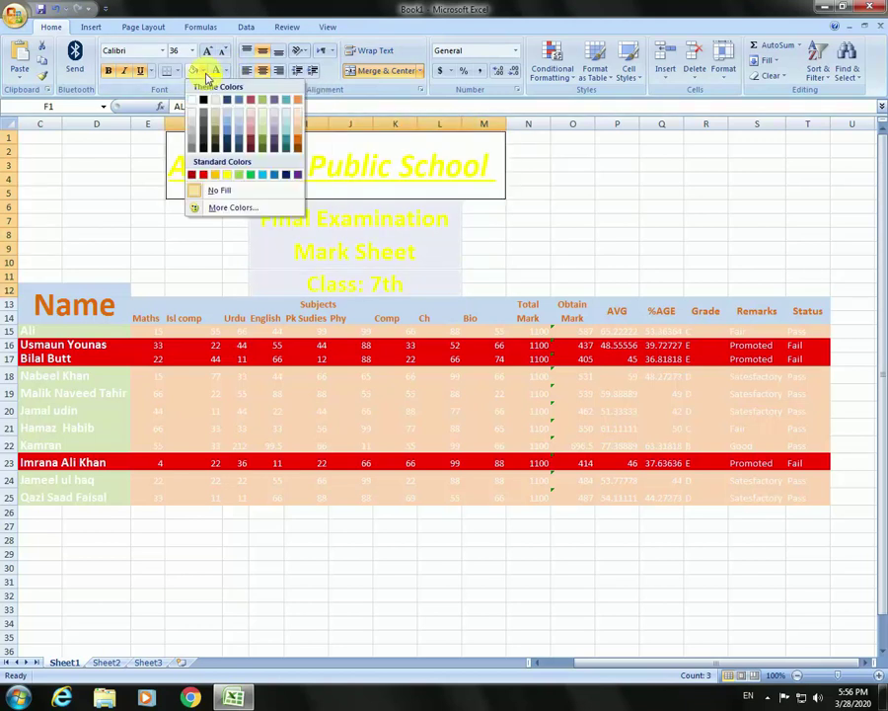
left_click(215, 135)
left_click(439, 580)
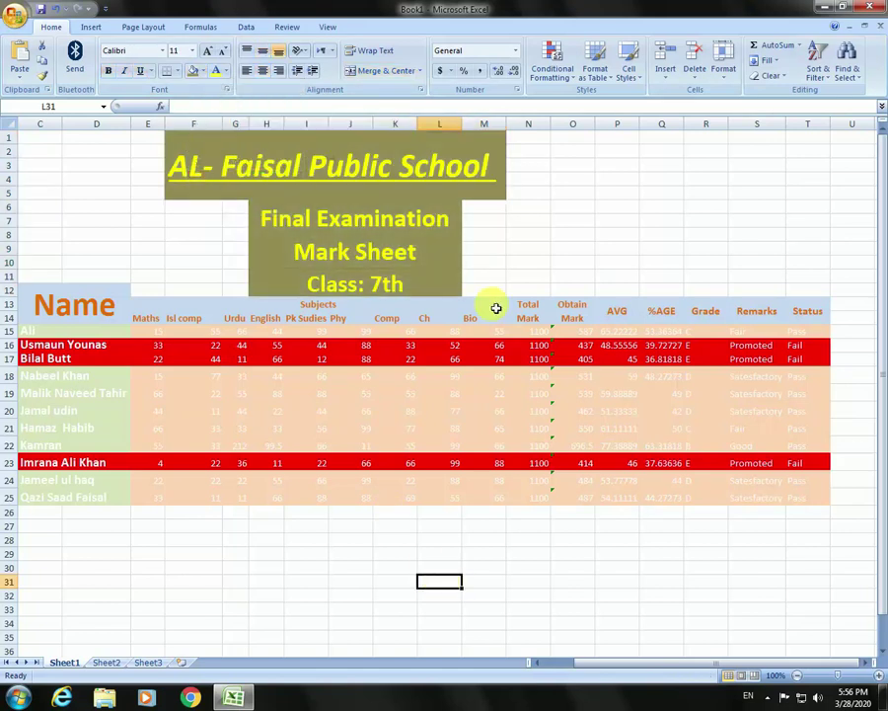
Select the mark table from the Name heading across to Remarks and the last student row
left_click(493, 196)
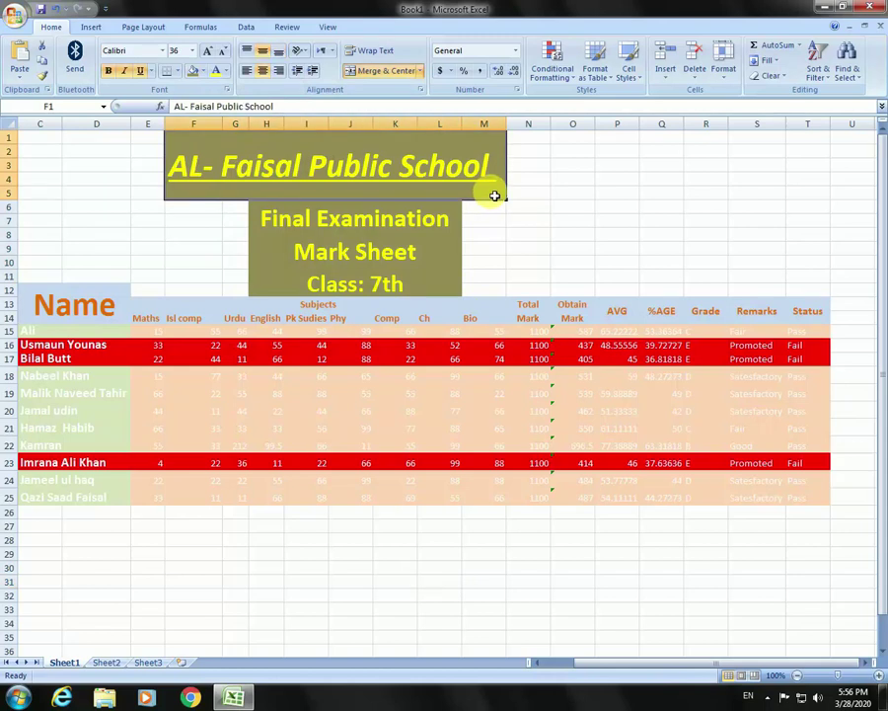
left_click(452, 236)
left_click(446, 253, "ctrl")
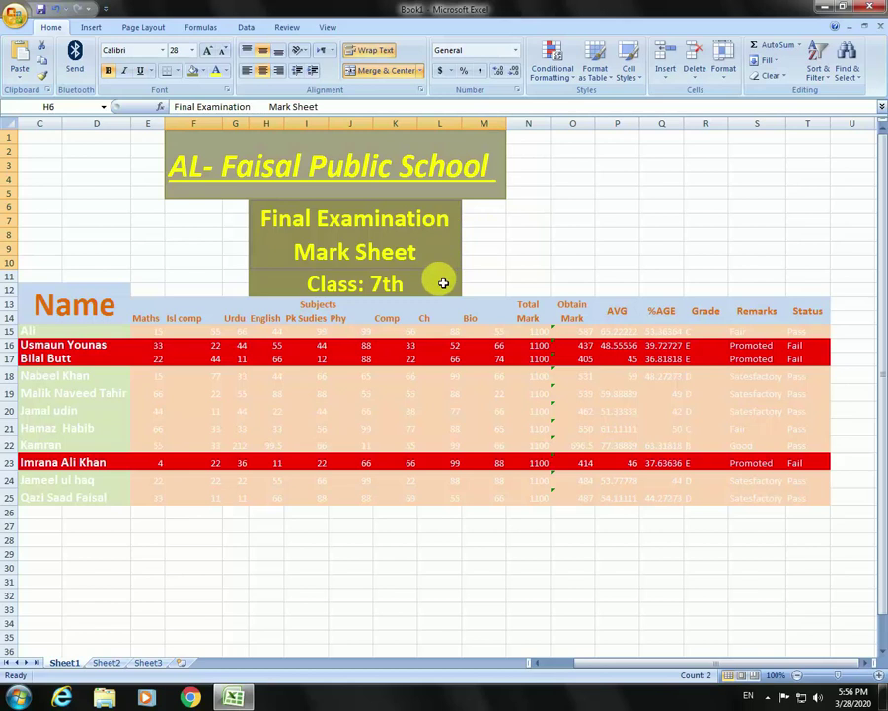
left_click(443, 285, "ctrl")
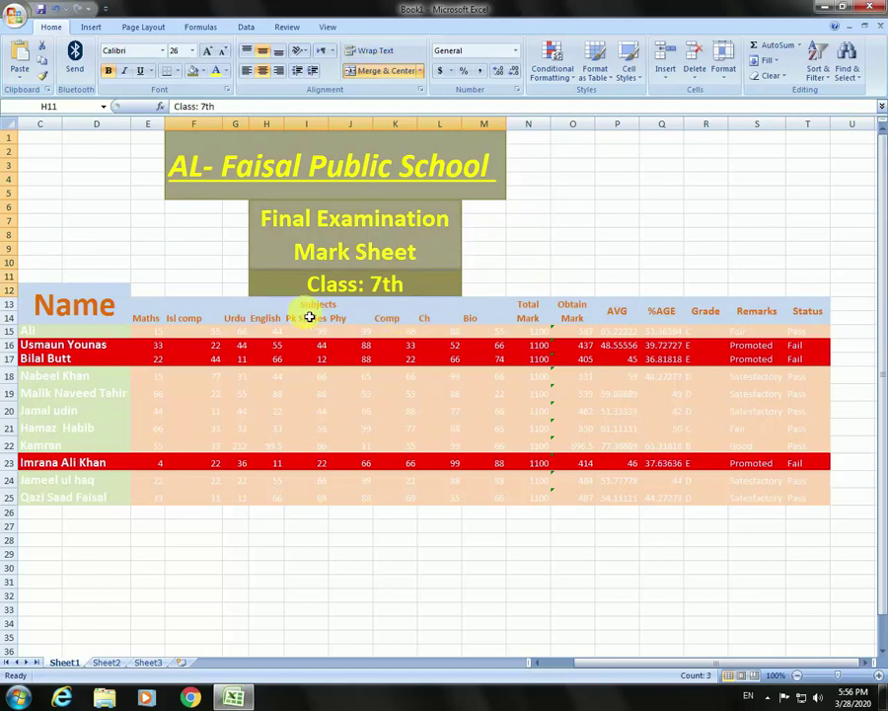
left_click(76, 320)
left_click_drag(143, 311, 431, 315)
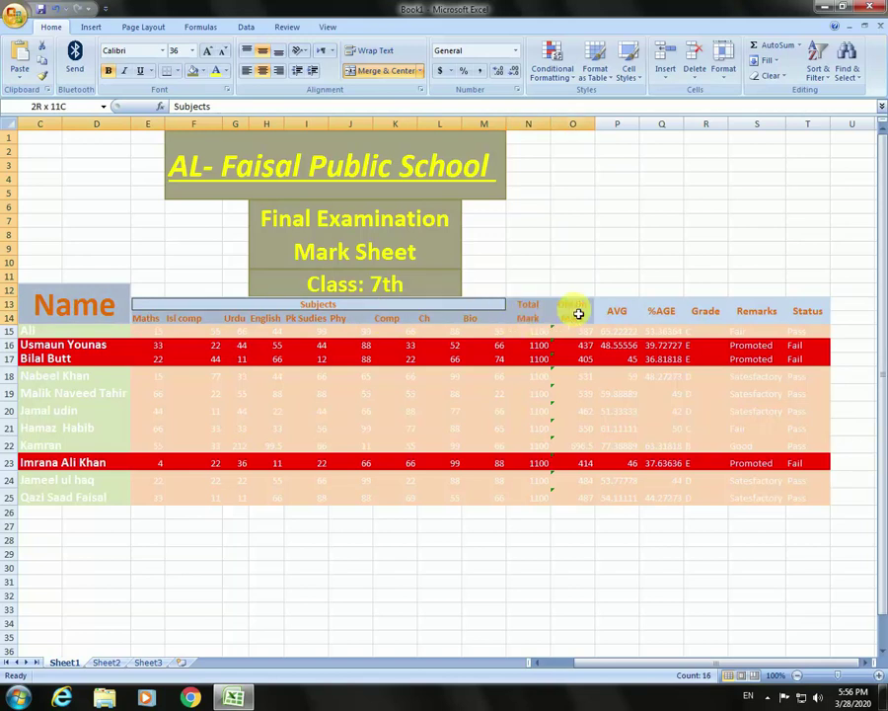
mouse_move(431, 315)
left_mouse_down()
mouse_move(808, 318)
mouse_move(230, 507)
mouse_move(84, 512)
mouse_move(68, 500)
left_mouse_up()
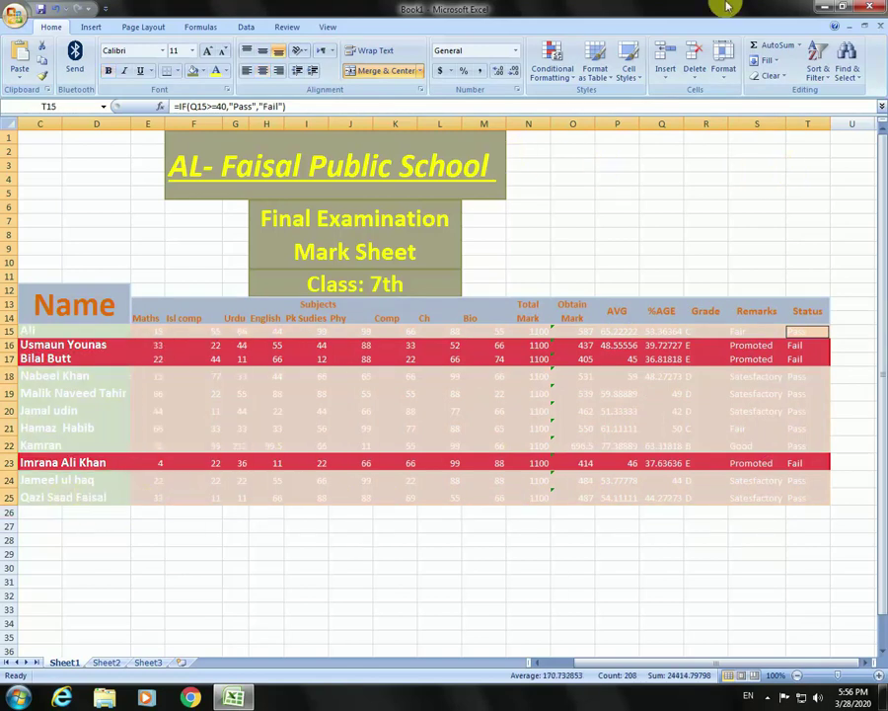
Apply All Borders to the selected mark table C12:T25
left_click(179, 71)
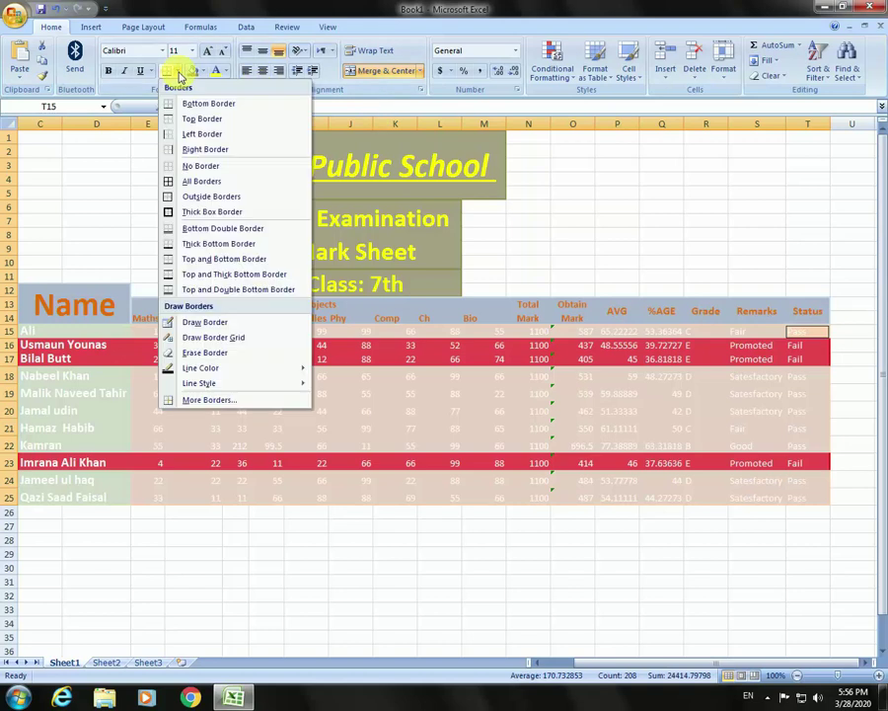
left_click(217, 181)
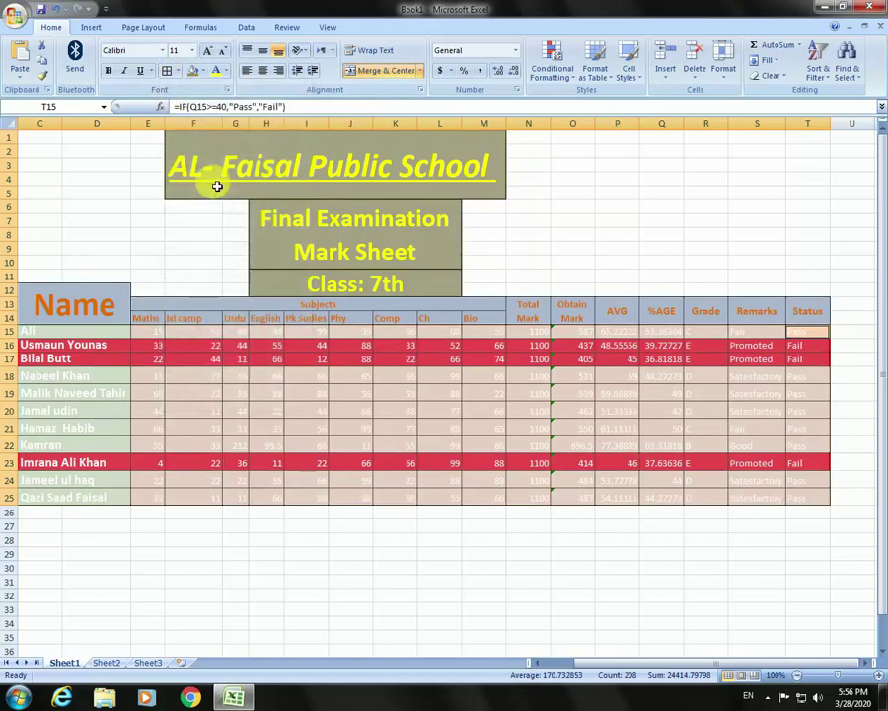
left_click(438, 622)
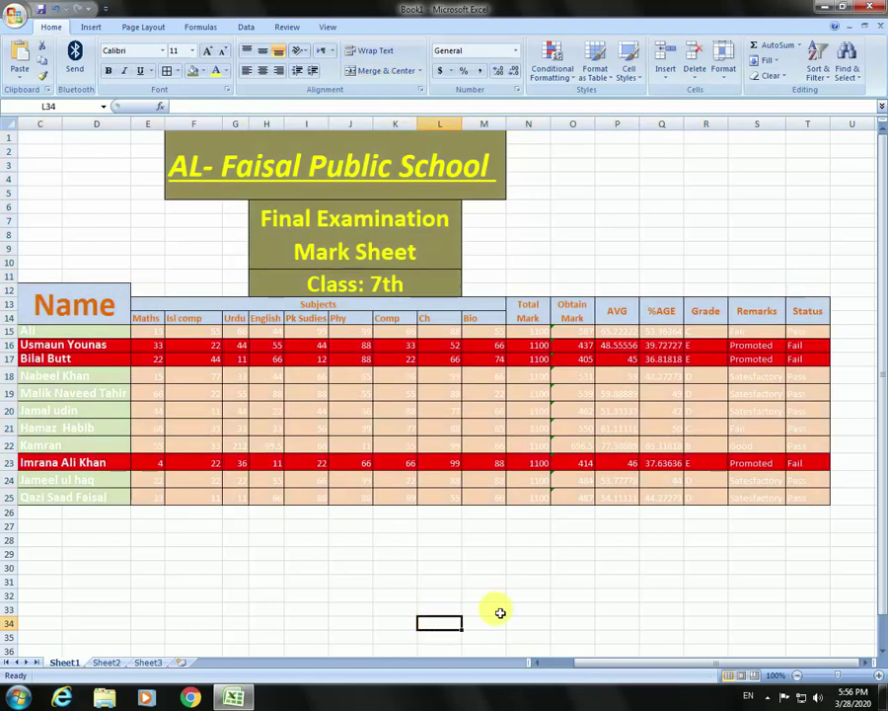